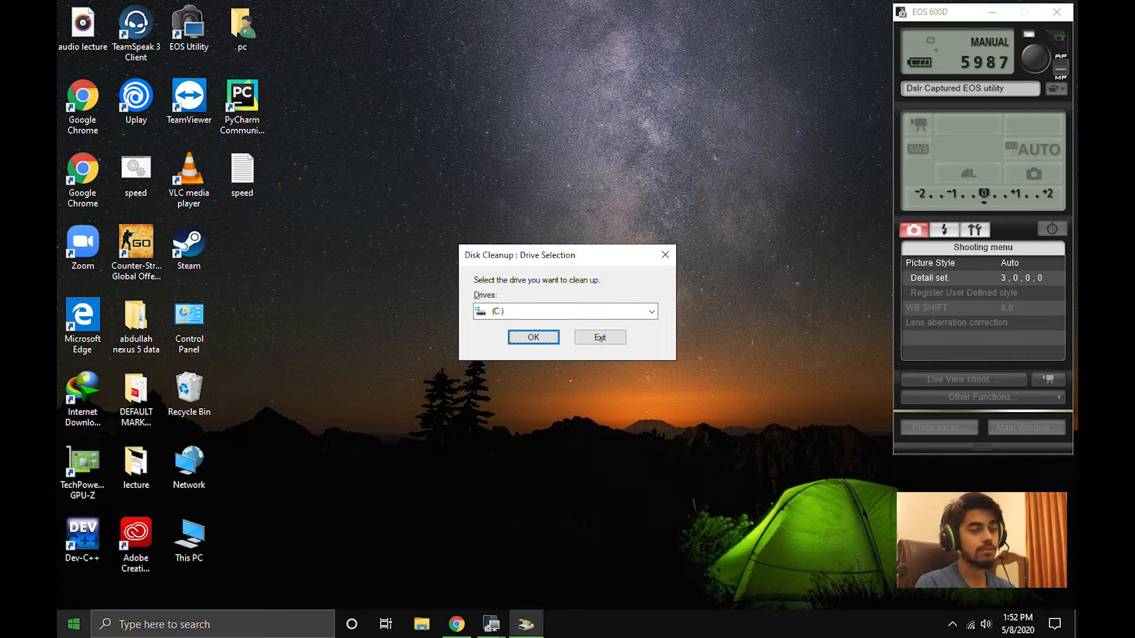
# - Scan drive C: with Disk Cleanup, review all the file categories offered for deletion, and close it without cleaning
pyautogui.press('Return')
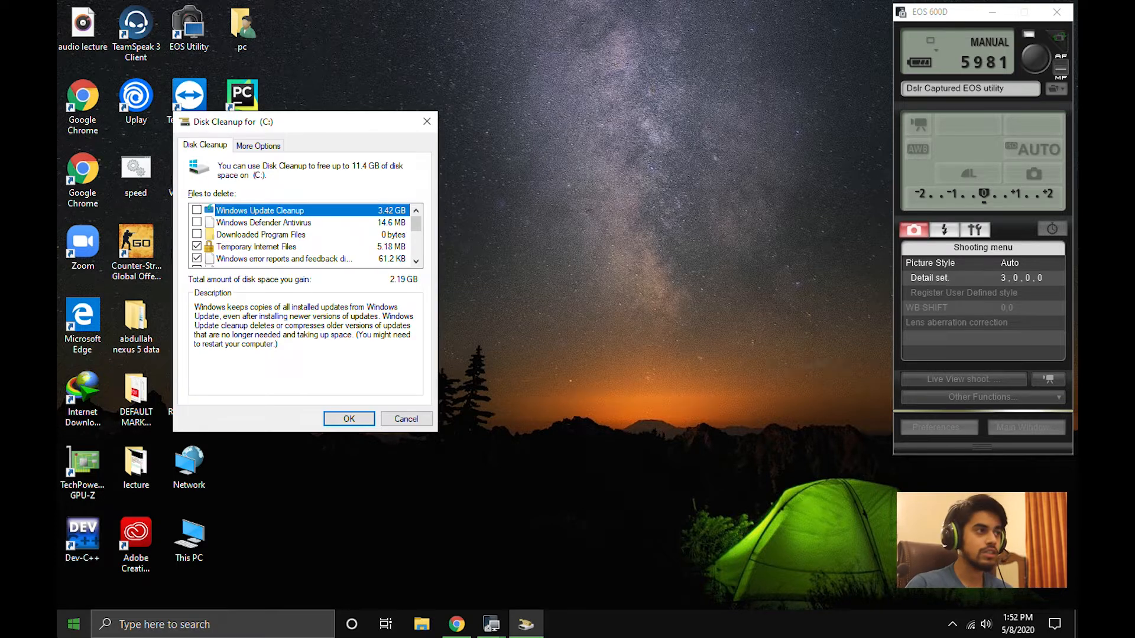
pyautogui.moveTo(302, 122); pyautogui.dragTo(500, 138)
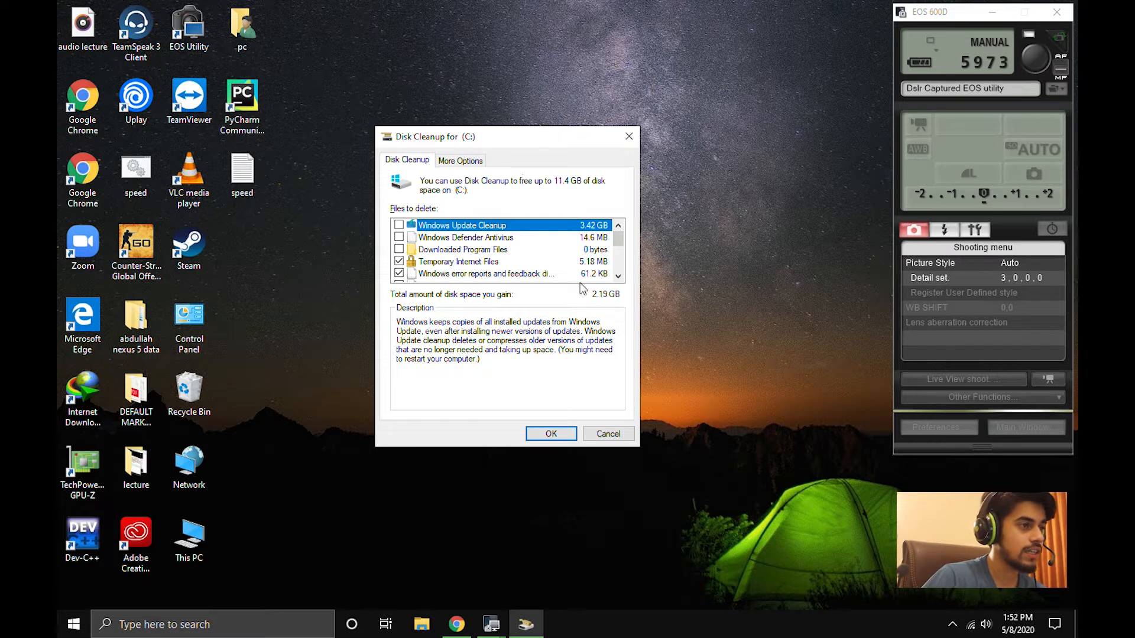
pyautogui.scroll(-1, 407, 267)
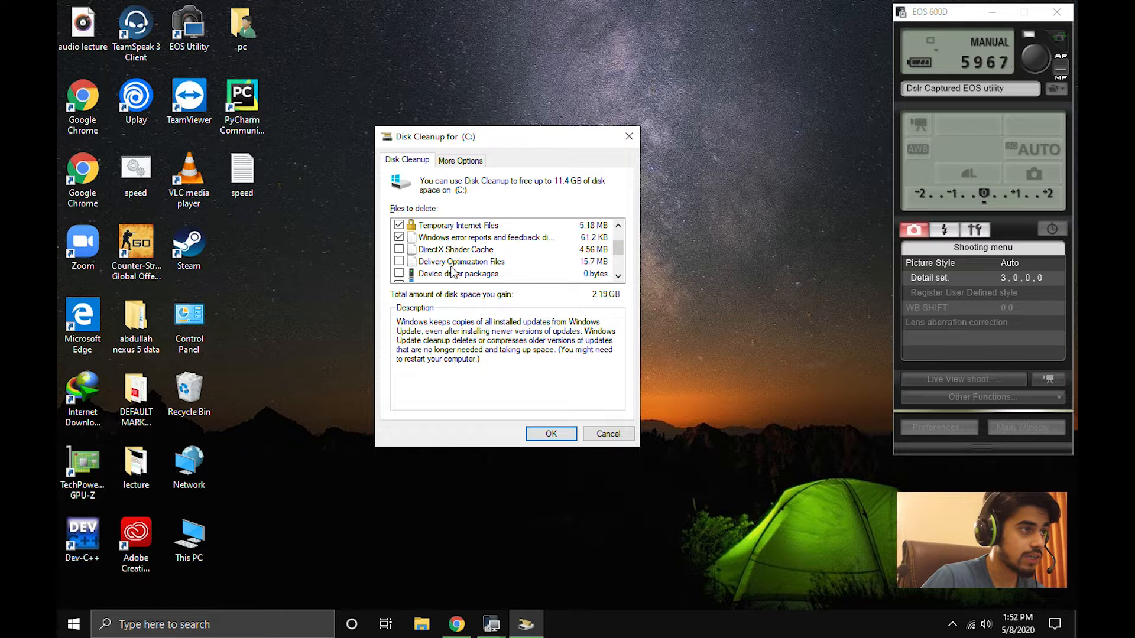
pyautogui.moveTo(617, 248); pyautogui.dragTo(617, 255)
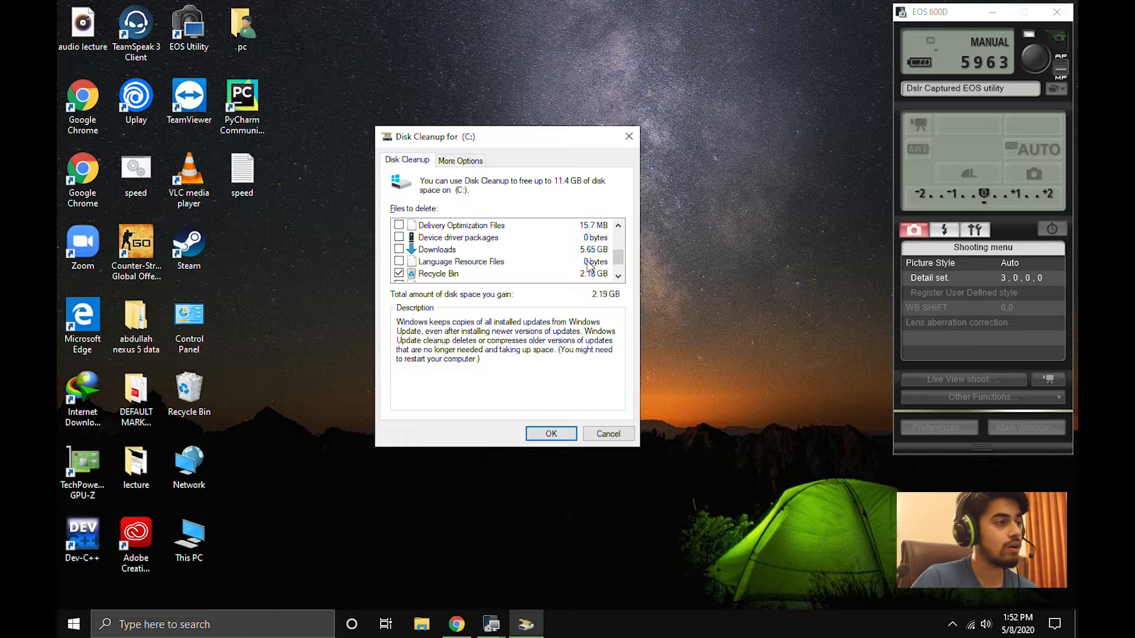
pyautogui.click(618, 275)
pyautogui.click(618, 276)
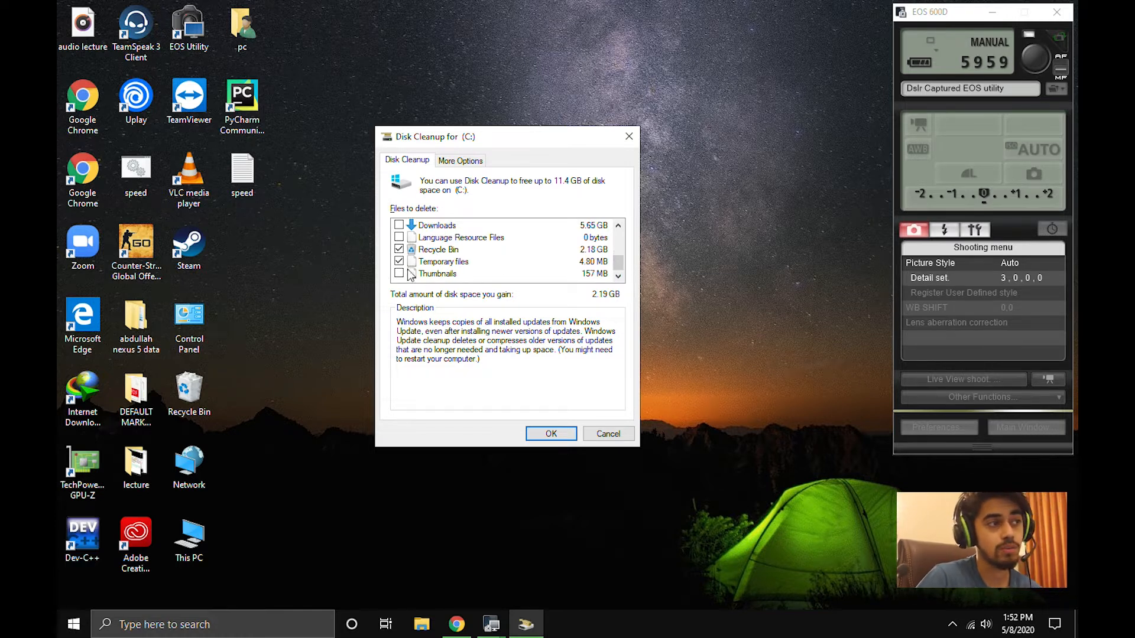
pyautogui.scroll(3, 458, 275)
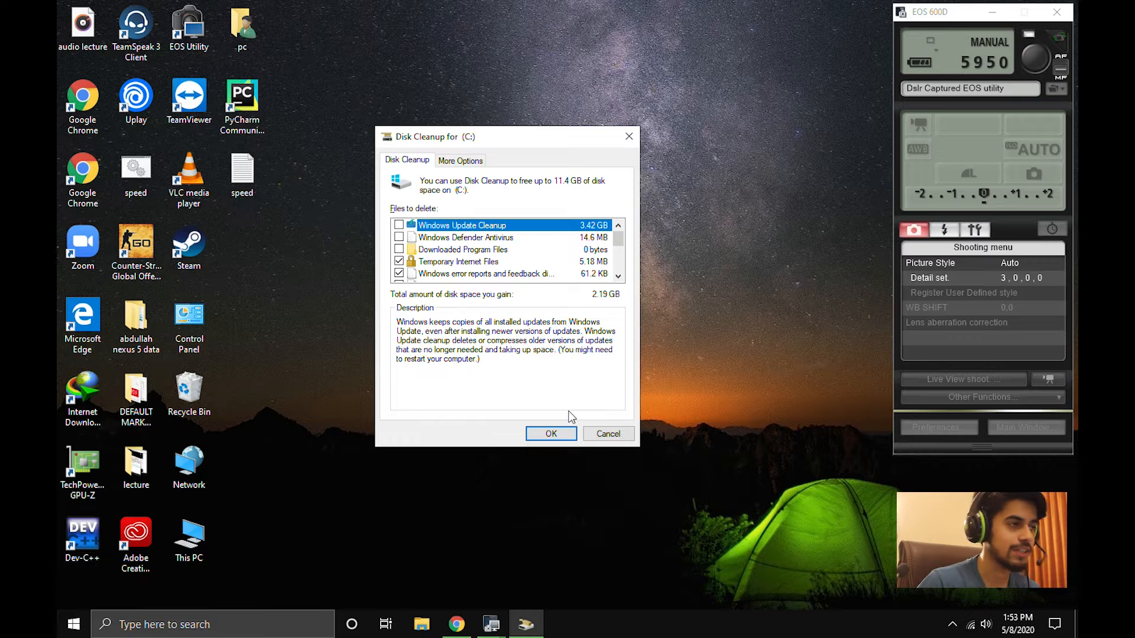
pyautogui.click(629, 137)
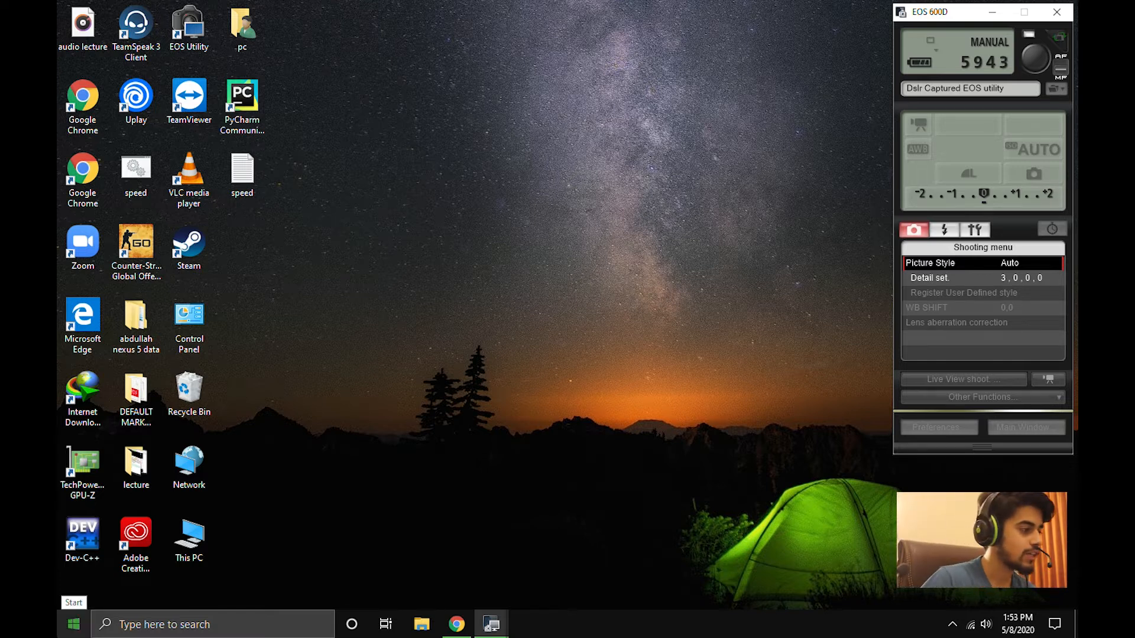
# - Search Windows Settings for "back" and open the Background apps page
pyautogui.click(73, 624)
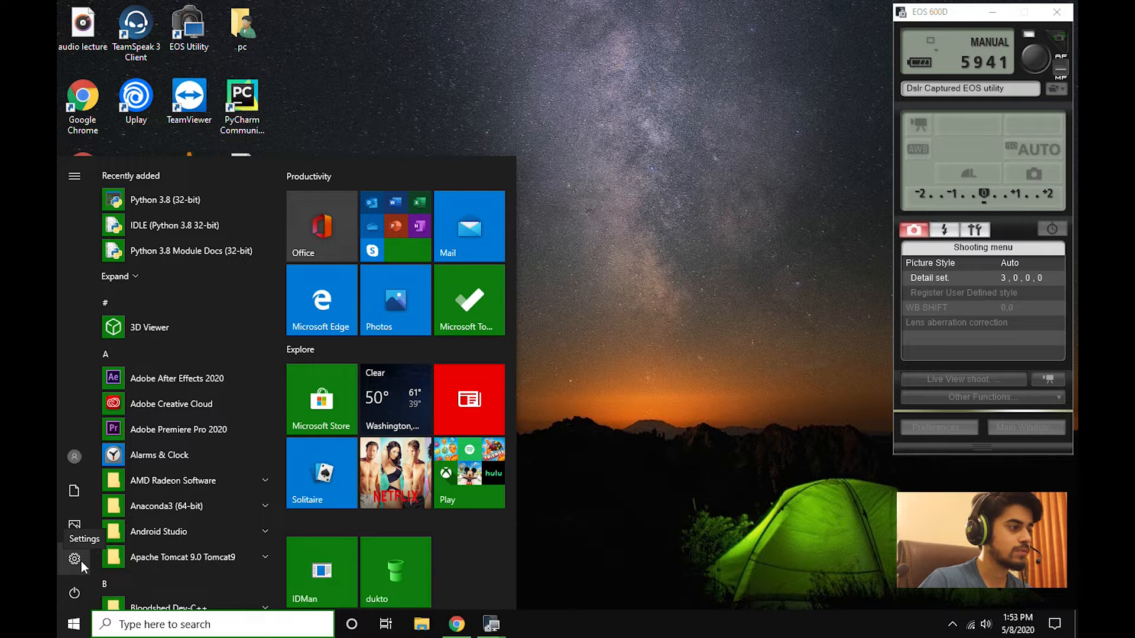
pyautogui.click(80, 562)
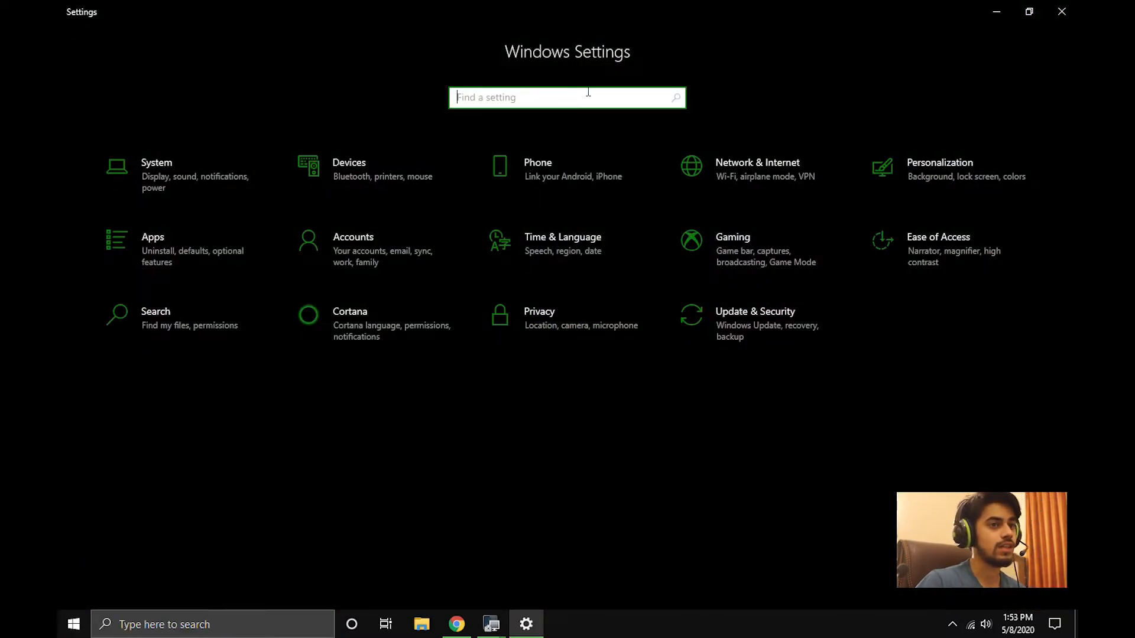
pyautogui.write('back')
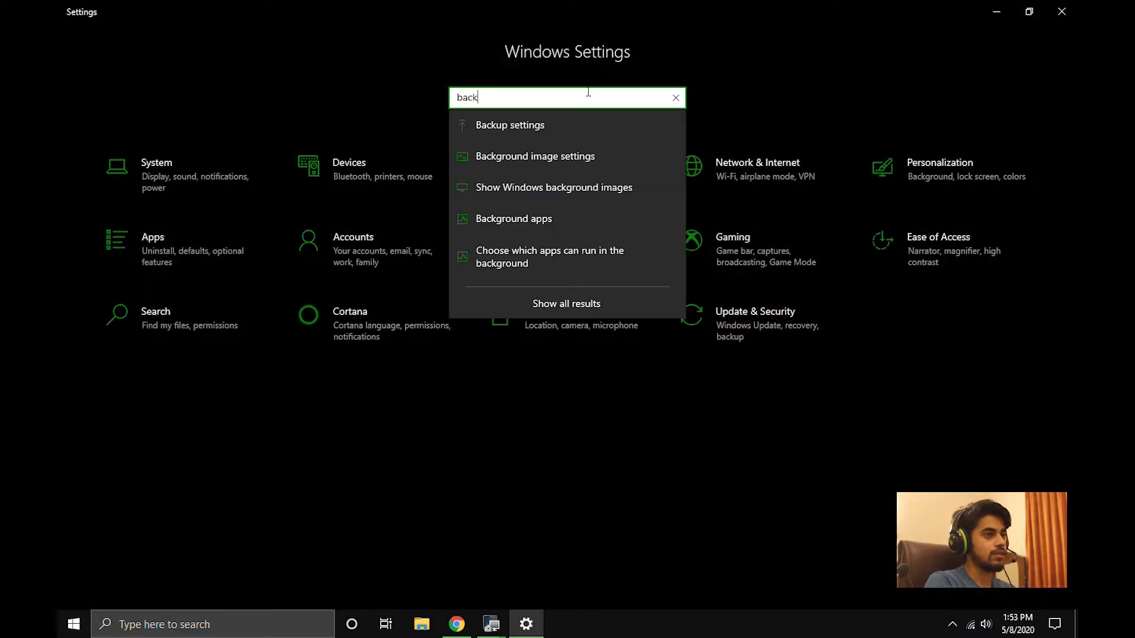
pyautogui.click(565, 222)
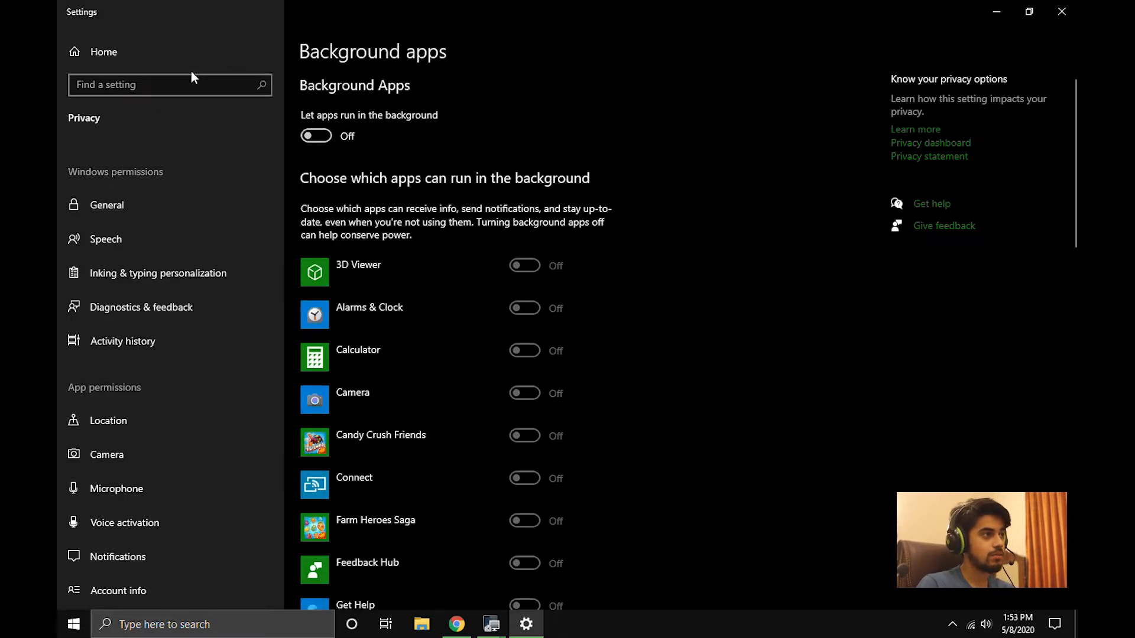
# - Examine which apps are allowed to run in the background throughout the list, and close Settings
pyautogui.scroll(-2, 550, 109)
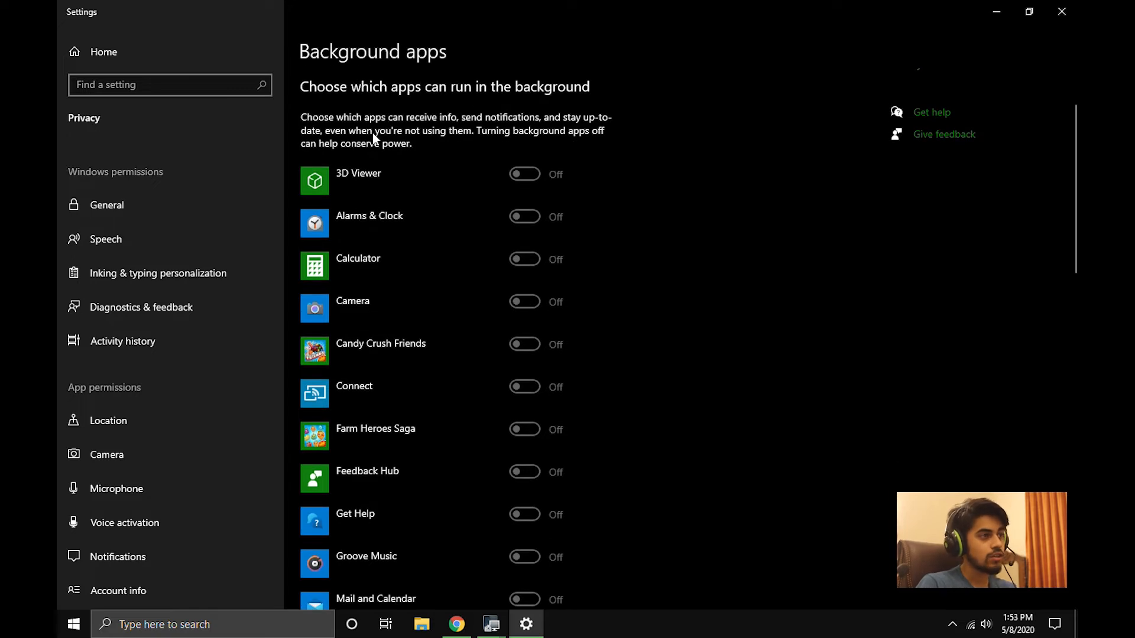
pyautogui.scroll(-2, 402, 180)
pyautogui.scroll(4, 507, 168)
pyautogui.scroll(-2, 508, 272)
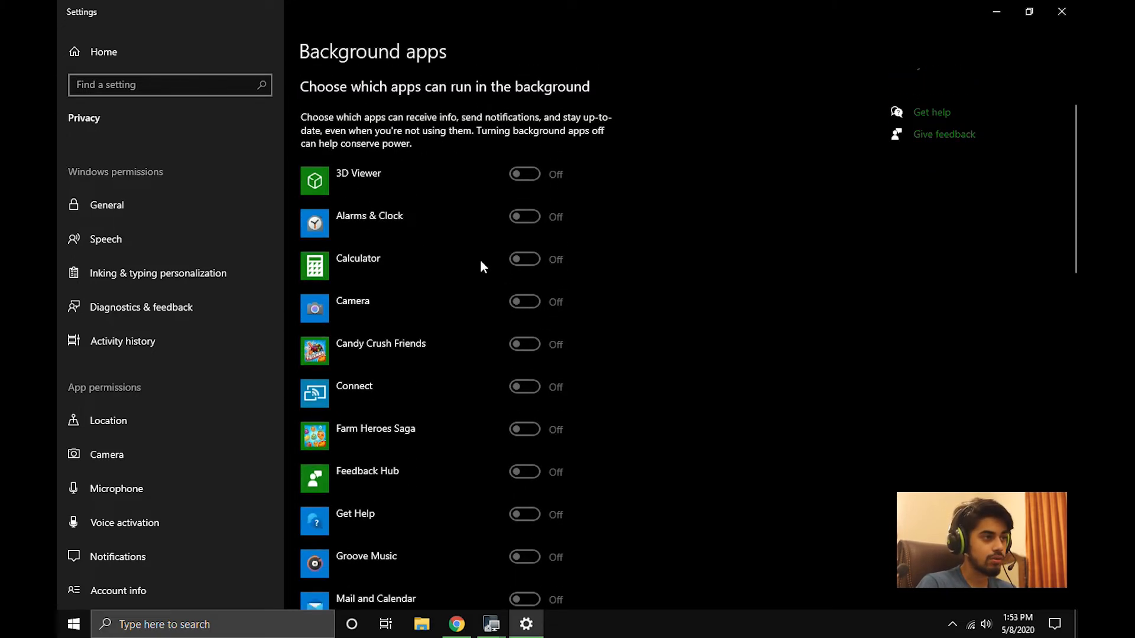
pyautogui.scroll(-2, 533, 236)
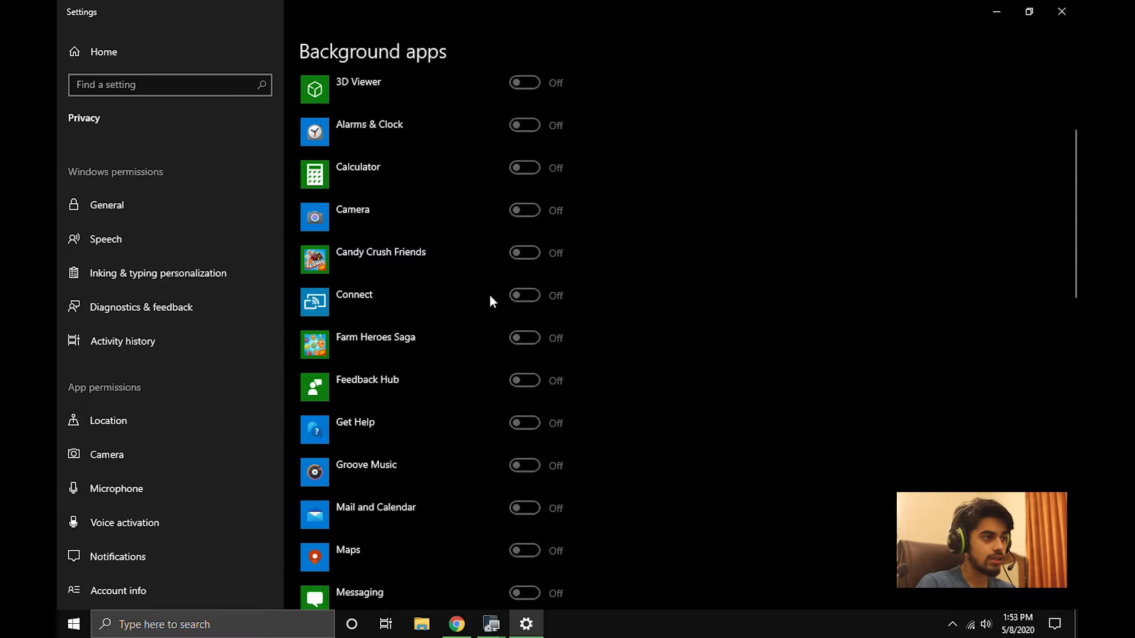
pyautogui.scroll(-12, 497, 302)
pyautogui.scroll(-12, 508, 318)
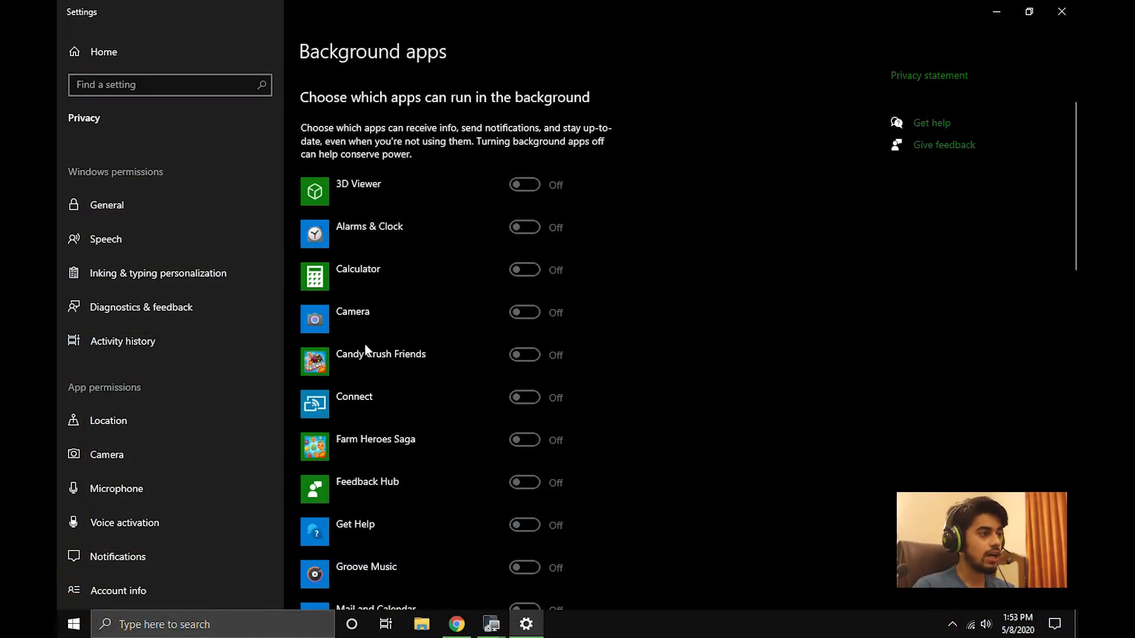
pyautogui.scroll(-10, 367, 346)
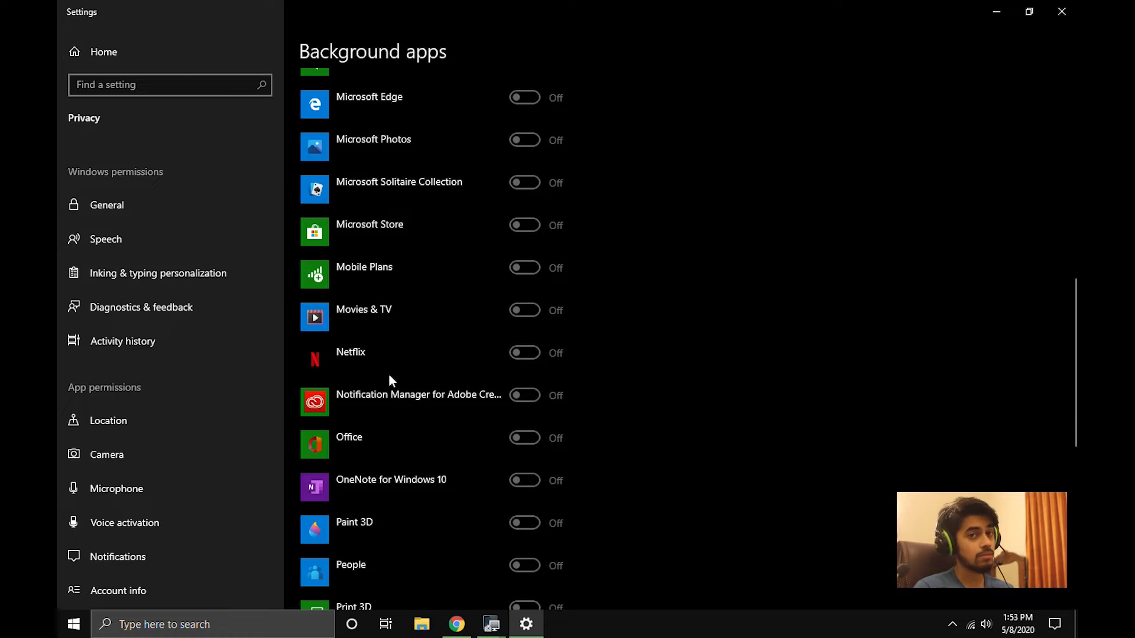
pyautogui.scroll(-2, 390, 375)
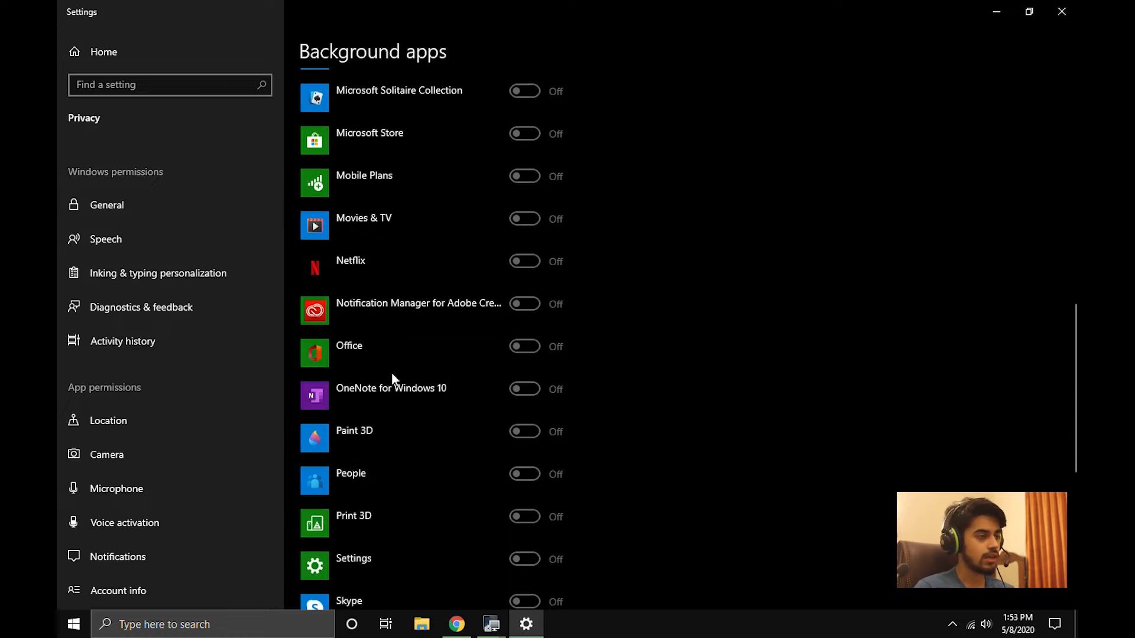
pyautogui.click(1069, 8)
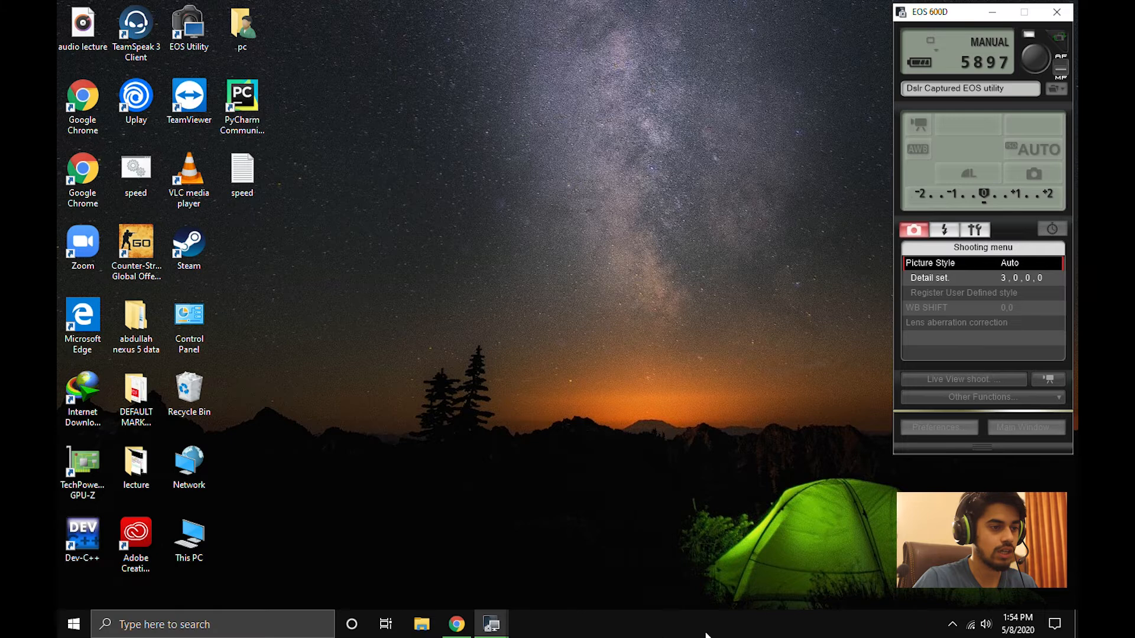
# - Open Task Manager and show the list of startup apps
pyautogui.rightClick(650, 629)
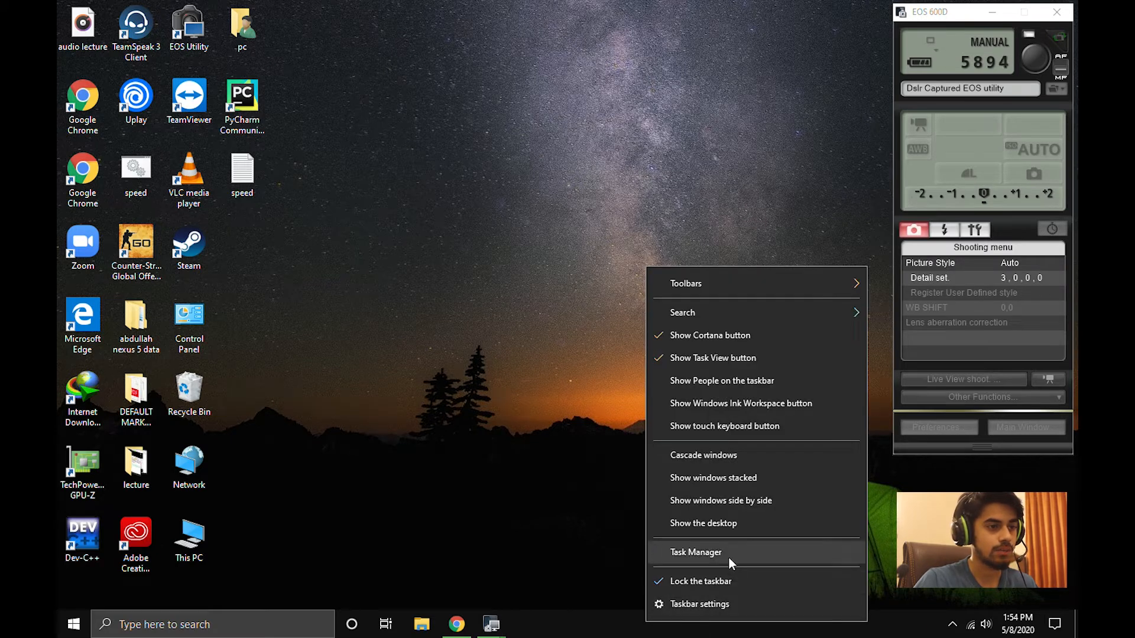
pyautogui.click(696, 553)
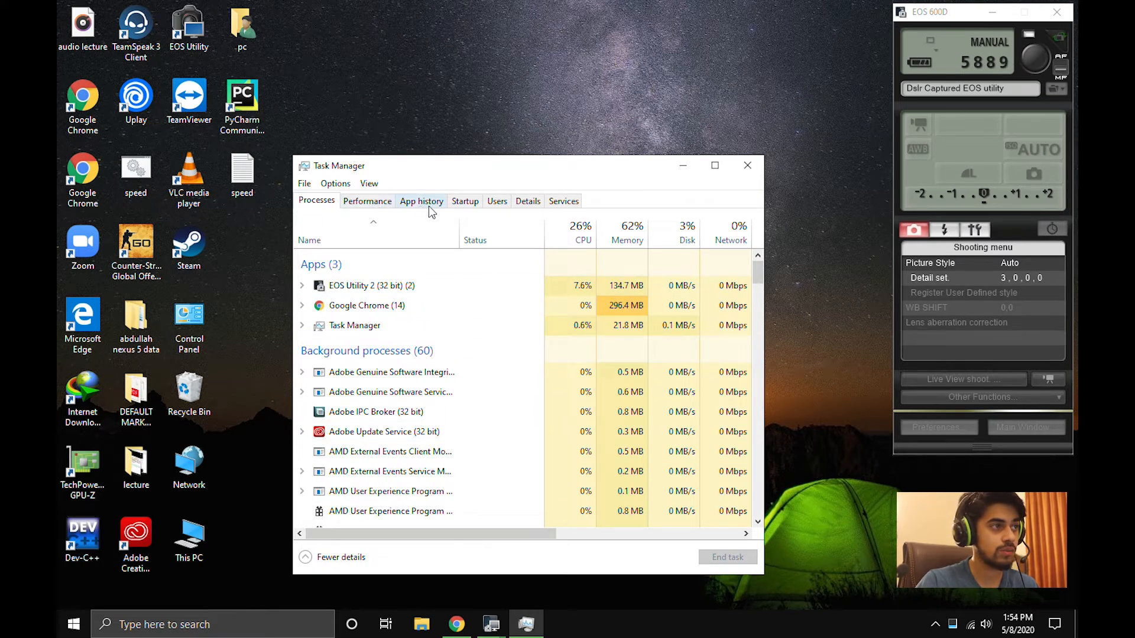
pyautogui.click(473, 204)
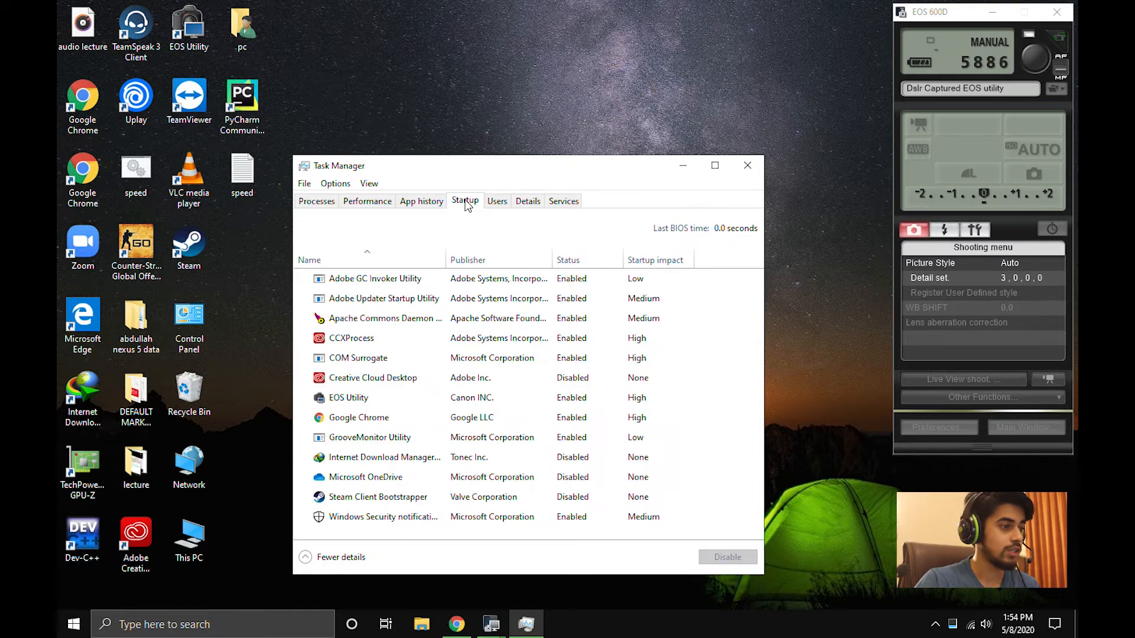
pyautogui.click(367, 251)
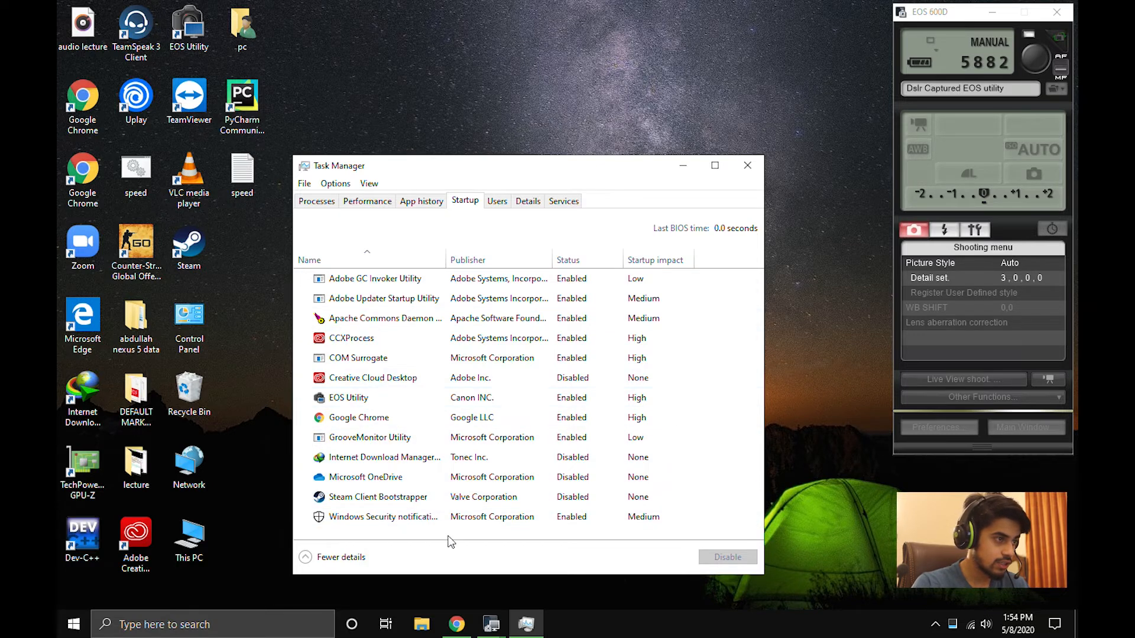
# - Enable Microsoft OneDrive as a startup app and disable it again
pyautogui.rightClick(377, 482)
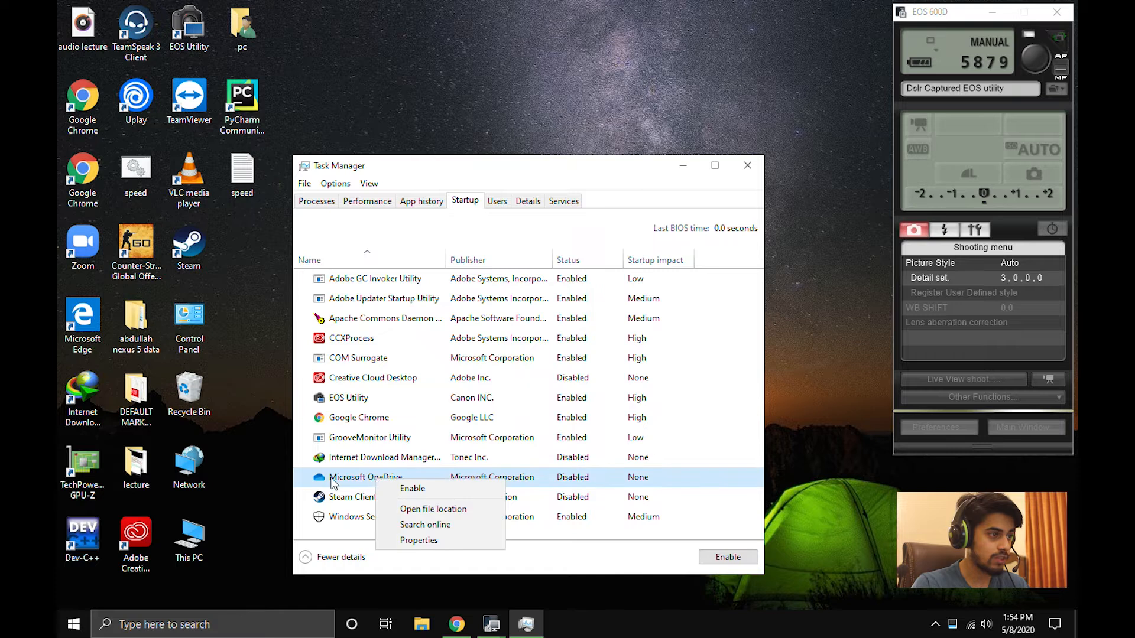
pyautogui.rightClick(346, 476)
pyautogui.click(341, 482)
pyautogui.rightClick(339, 478)
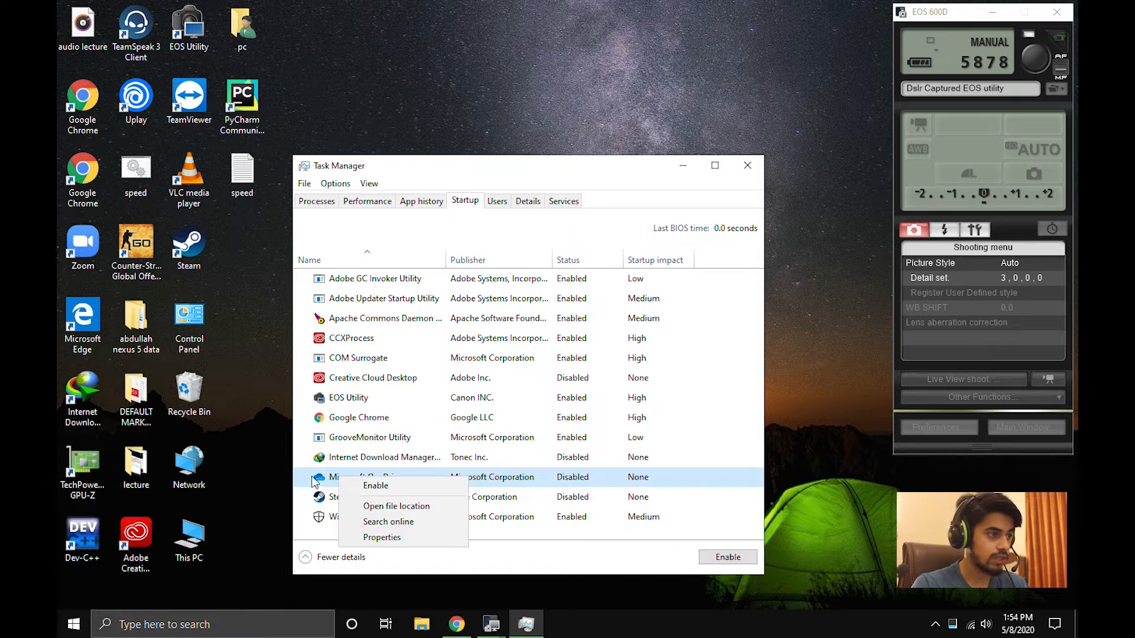
pyautogui.click(357, 477)
pyautogui.rightClick(400, 478)
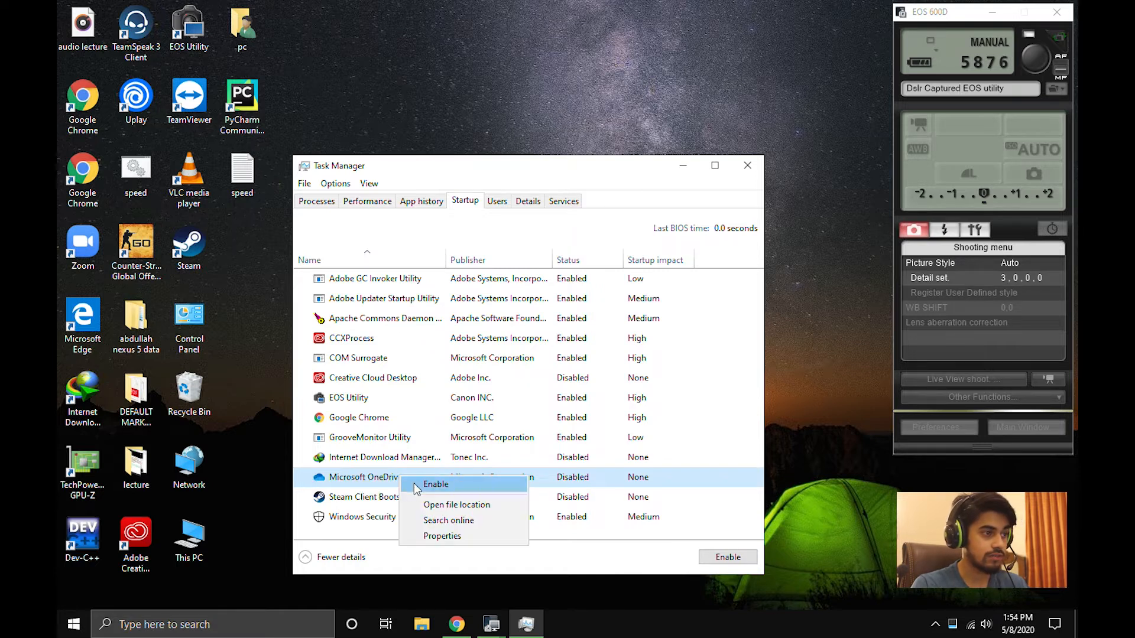
pyautogui.click(418, 486)
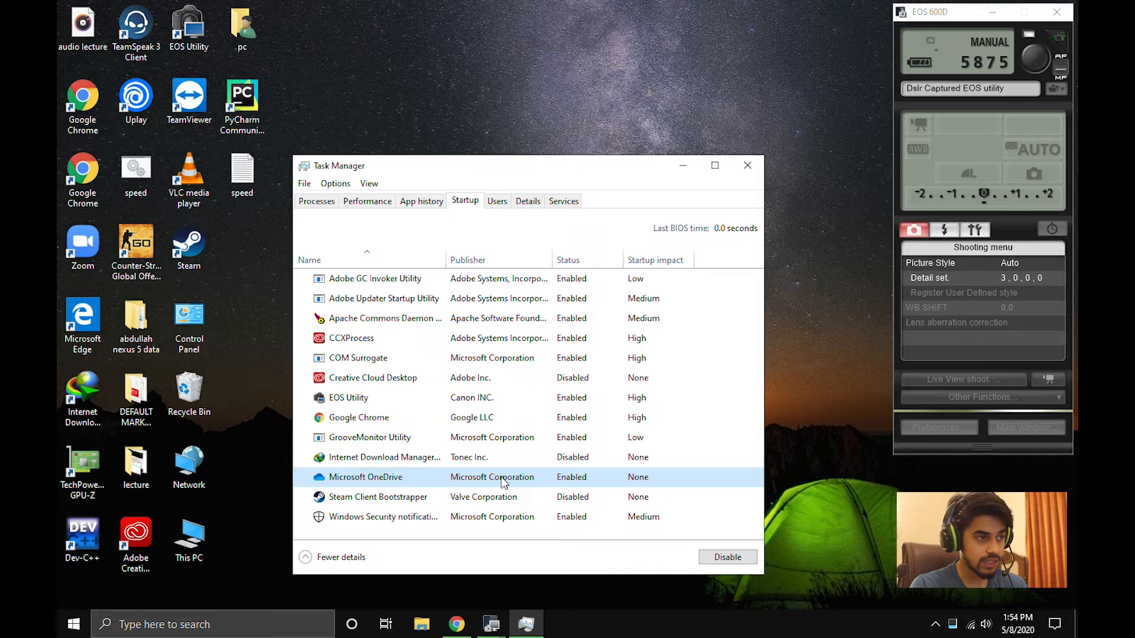
pyautogui.rightClick(391, 476)
pyautogui.click(417, 486)
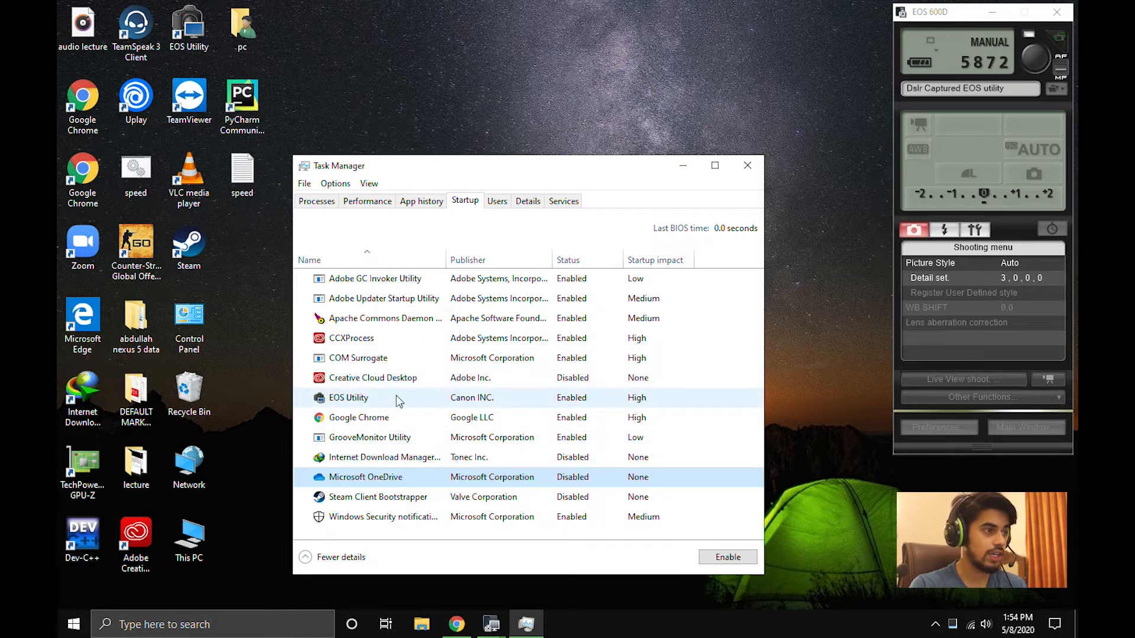
pyautogui.rightClick(366, 402)
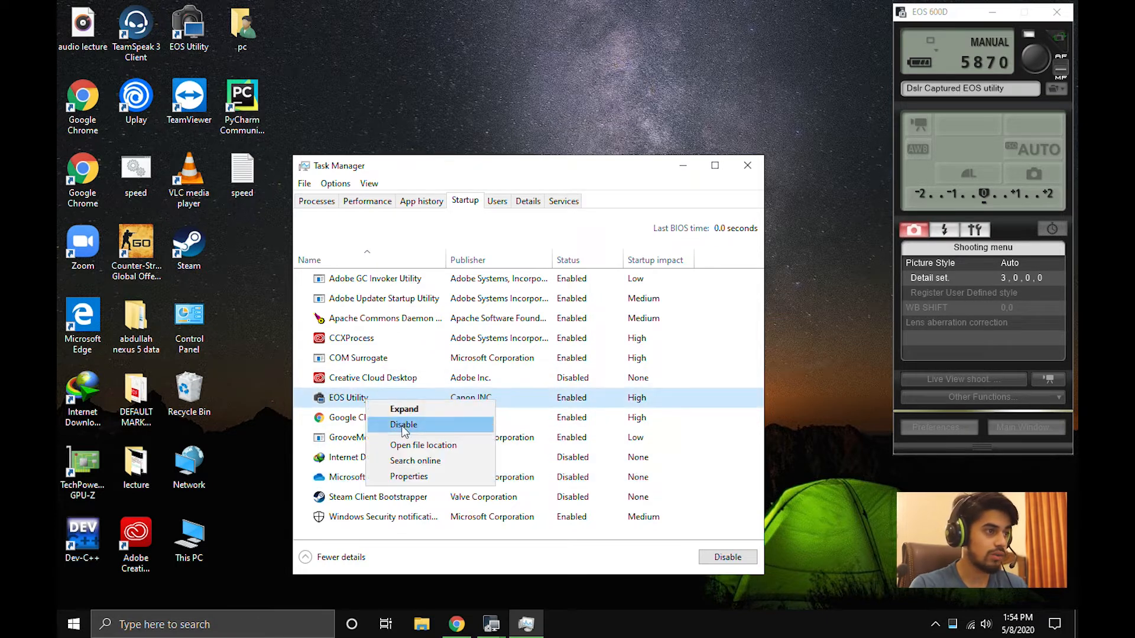
pyautogui.click(361, 365)
pyautogui.rightClick(362, 365)
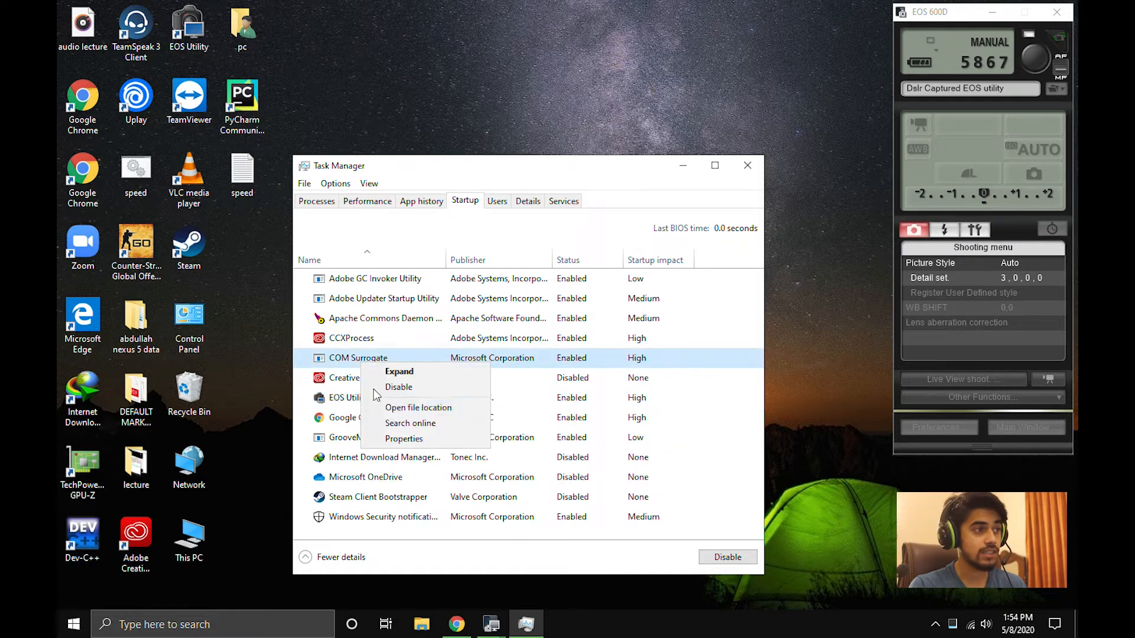
pyautogui.click(344, 318)
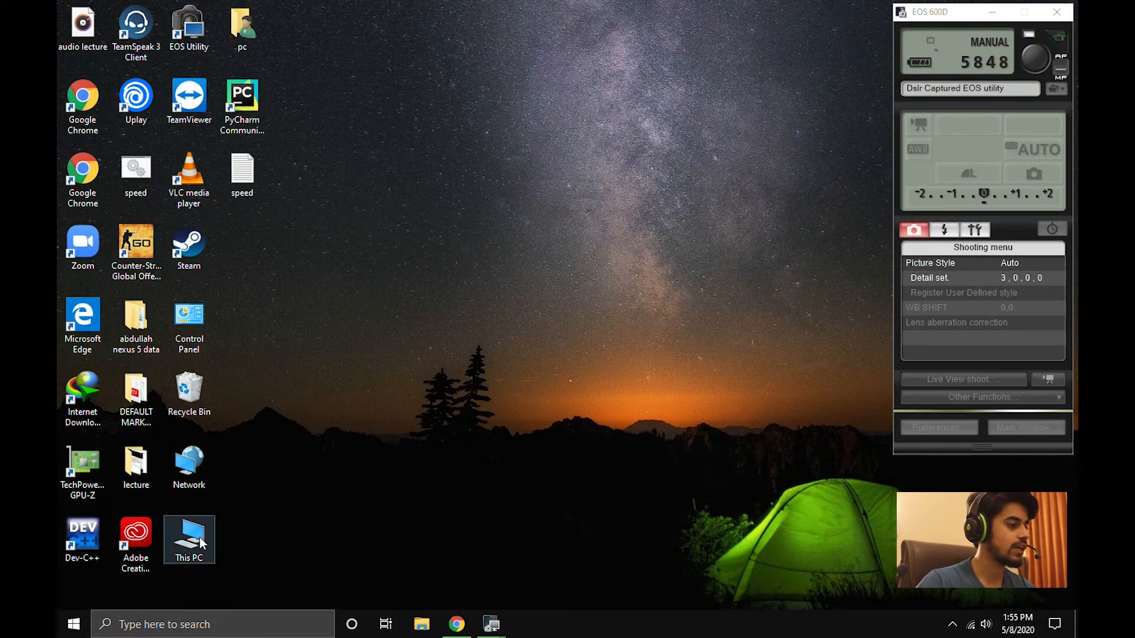
# - Open the computer's properties from This PC and bring up the advanced system settings
pyautogui.doubleClick(201, 542)
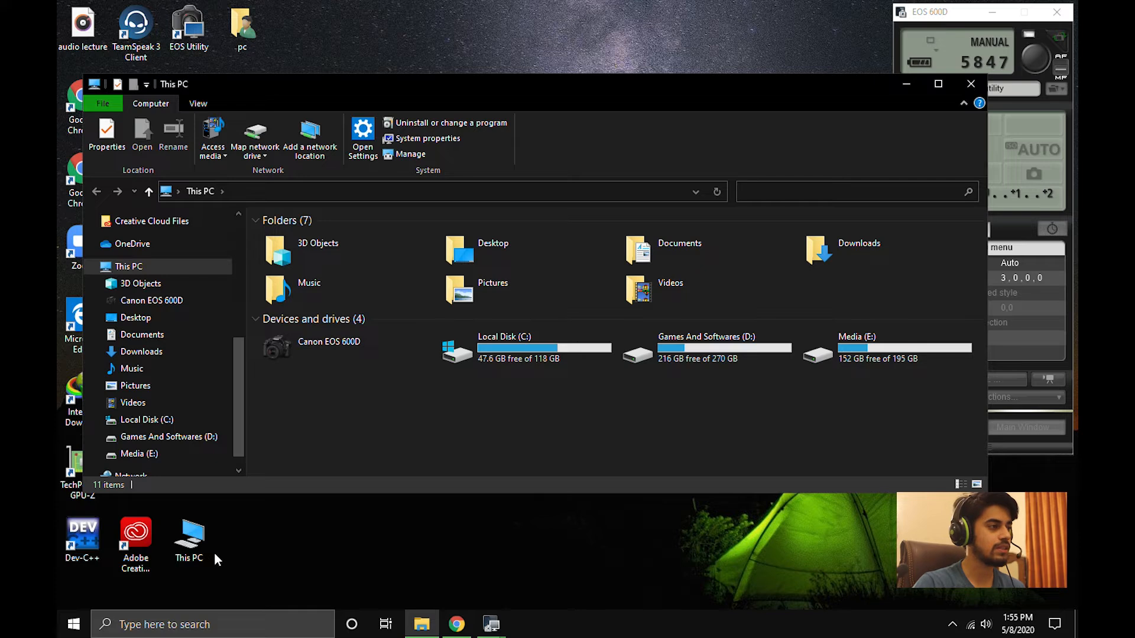
pyautogui.rightClick(390, 416)
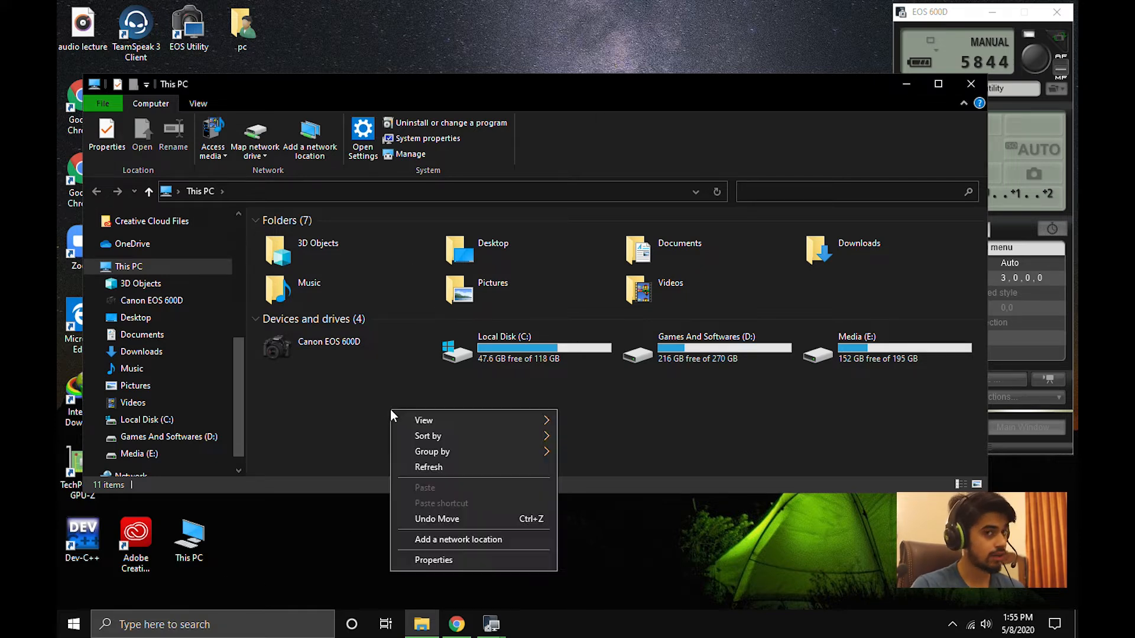
pyautogui.click(434, 561)
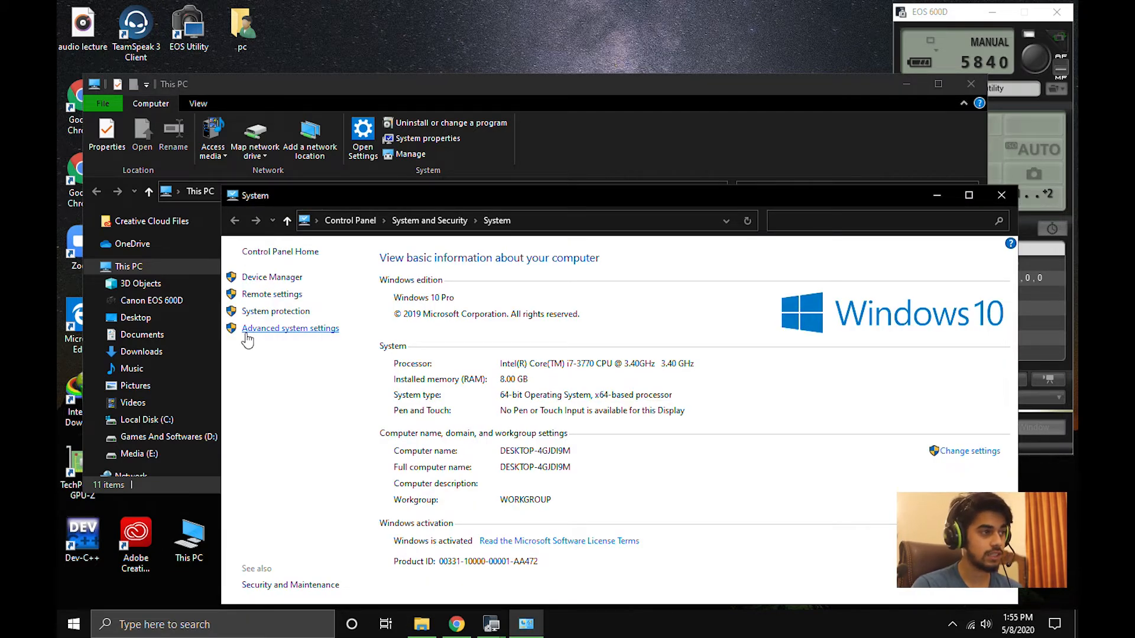
pyautogui.click(279, 332)
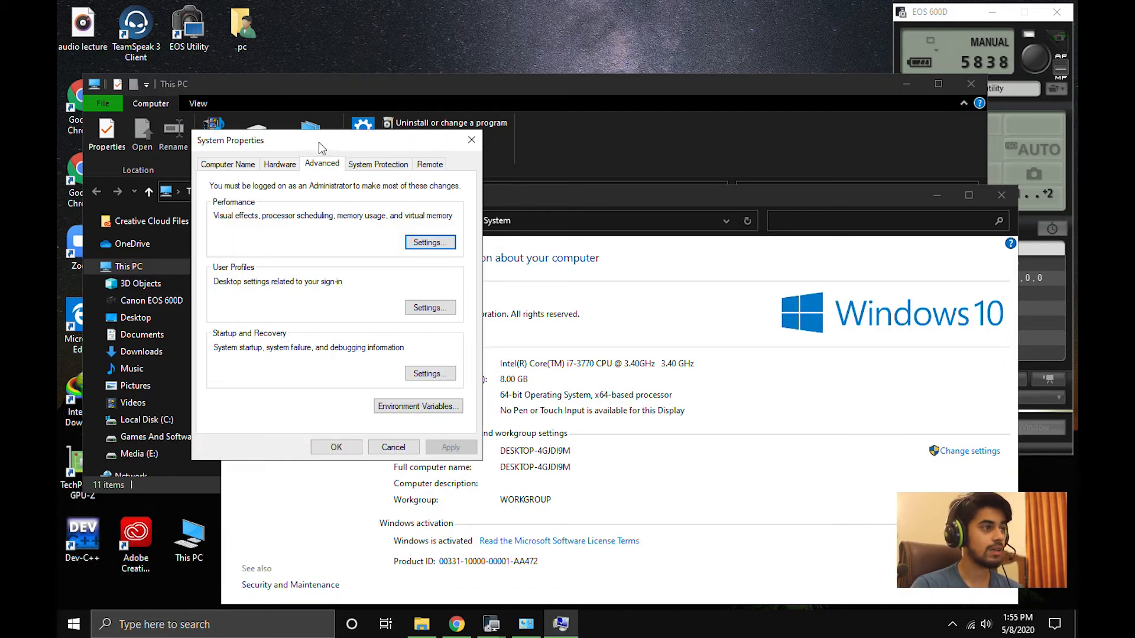
pyautogui.moveTo(318, 141); pyautogui.dragTo(554, 182)
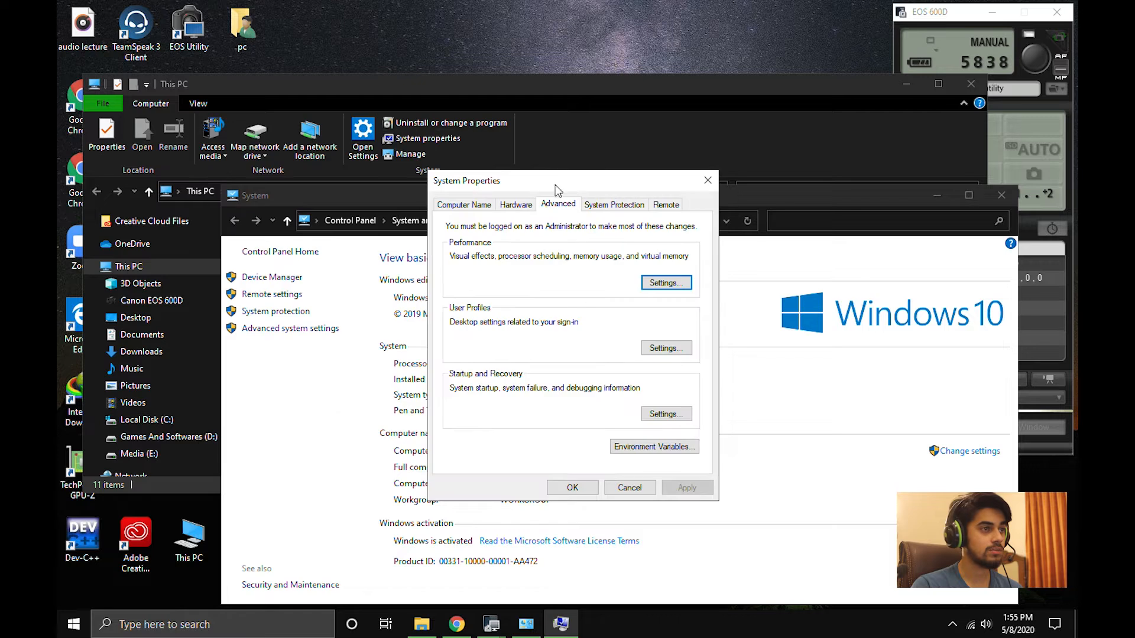
# - Adjust visual effects for best performance, keeping only smooth font edges and thumbnails instead of icons, apply it and close the system windows
pyautogui.click(670, 287)
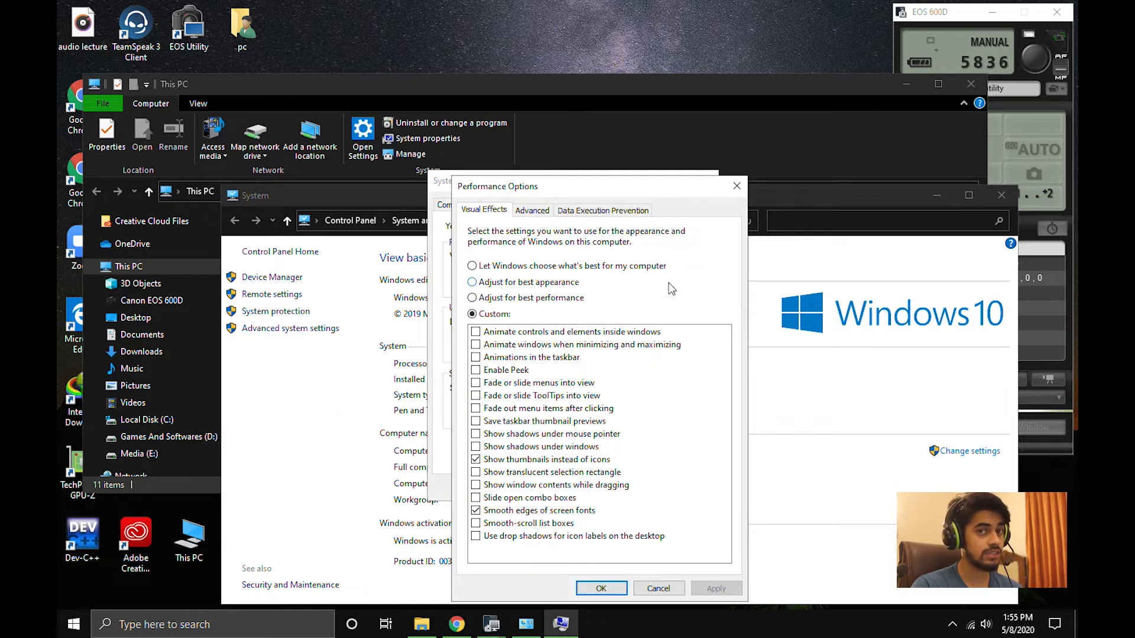
pyautogui.click(496, 288)
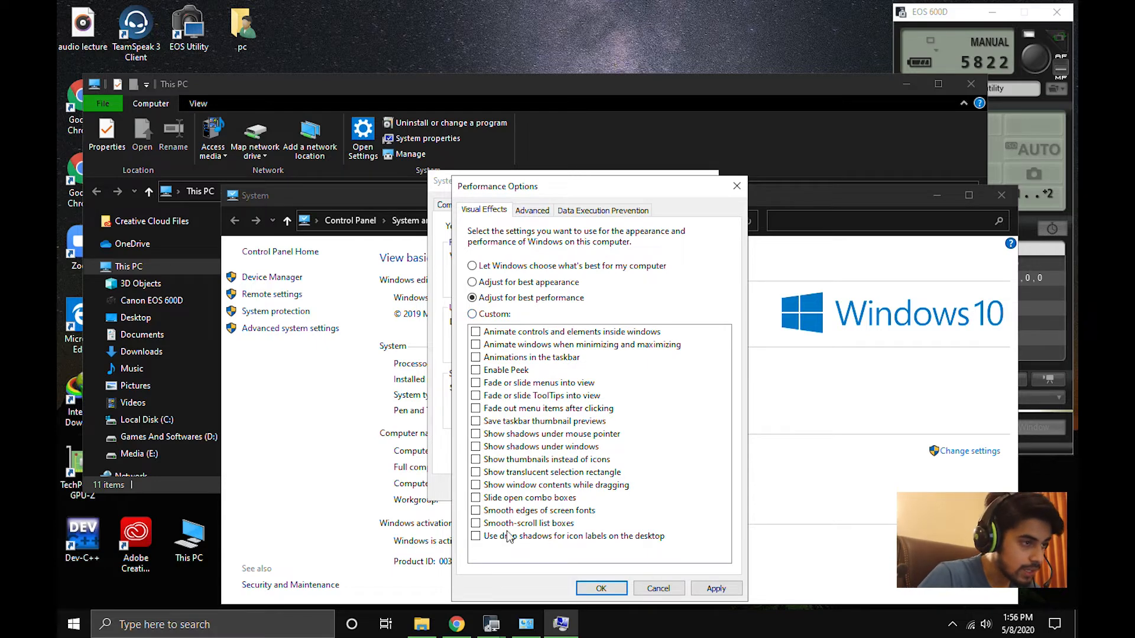
pyautogui.click(477, 512)
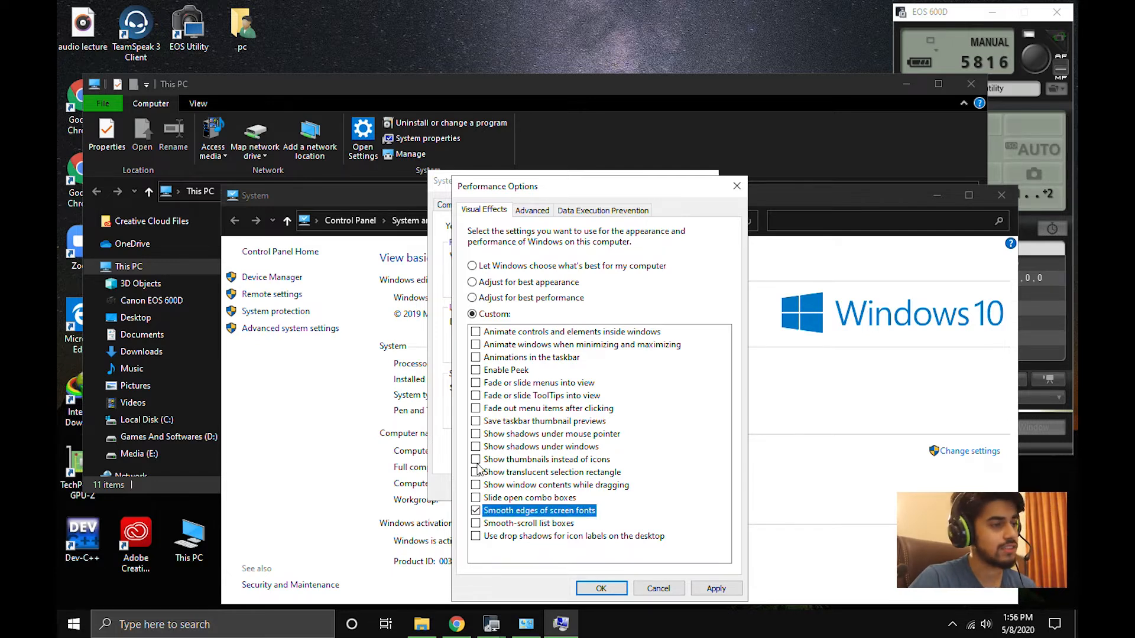
pyautogui.click(476, 460)
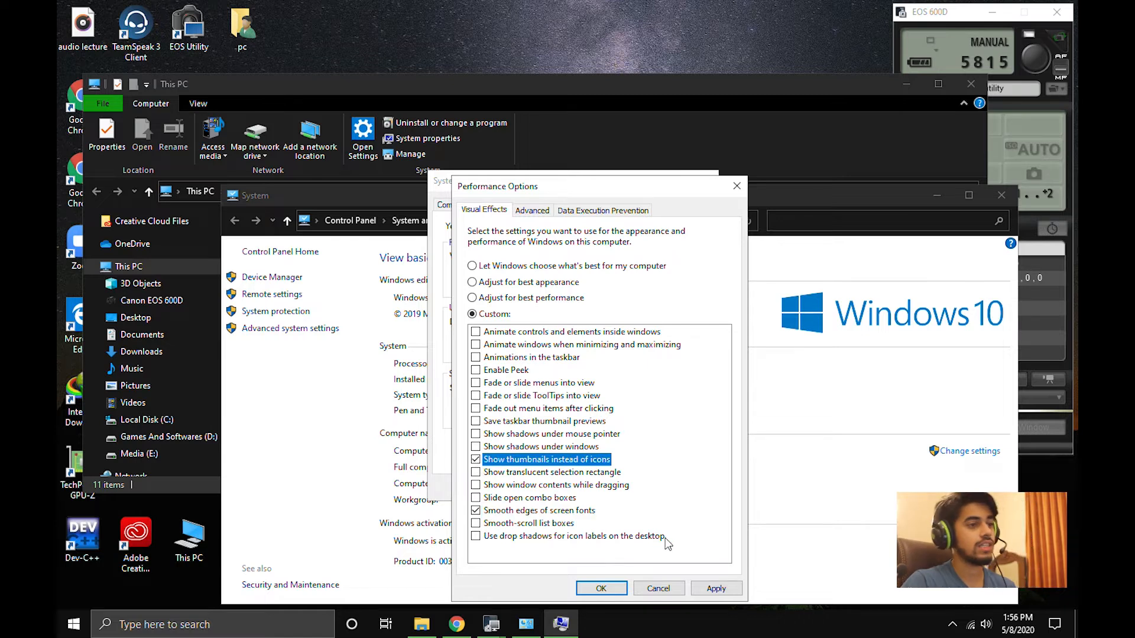
pyautogui.click(715, 590)
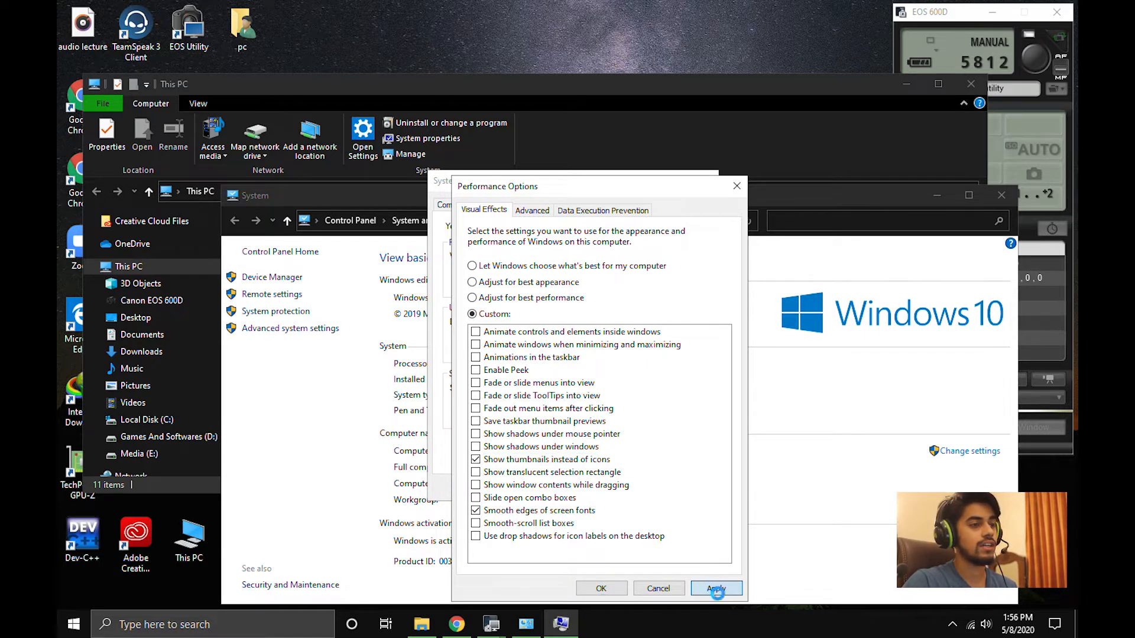
pyautogui.click(620, 593)
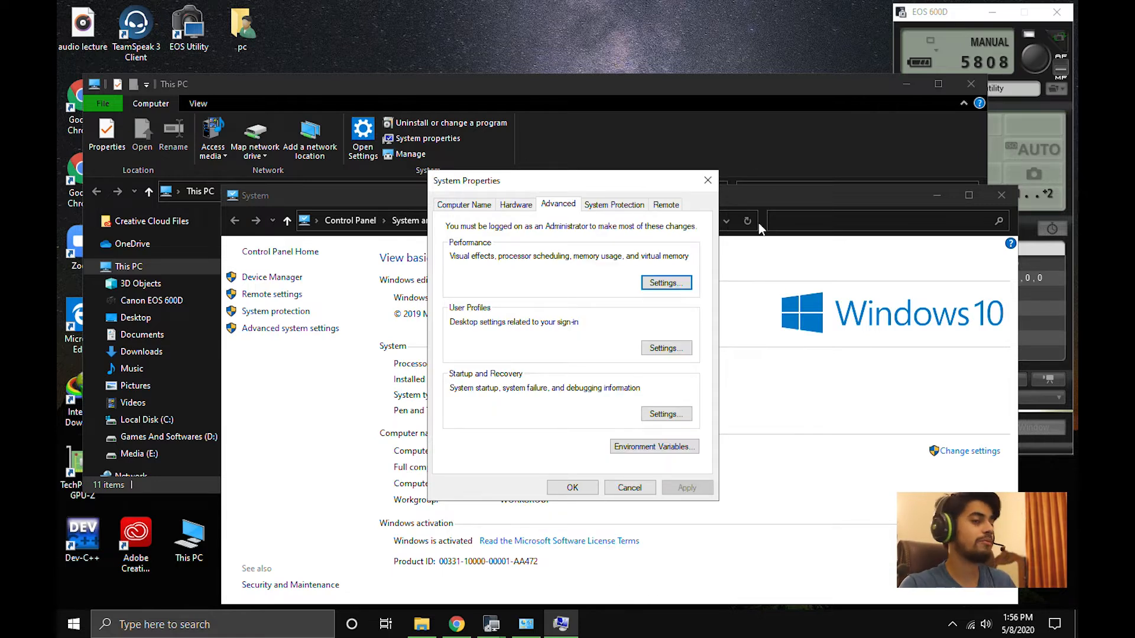
pyautogui.click(708, 185)
pyautogui.click(1001, 195)
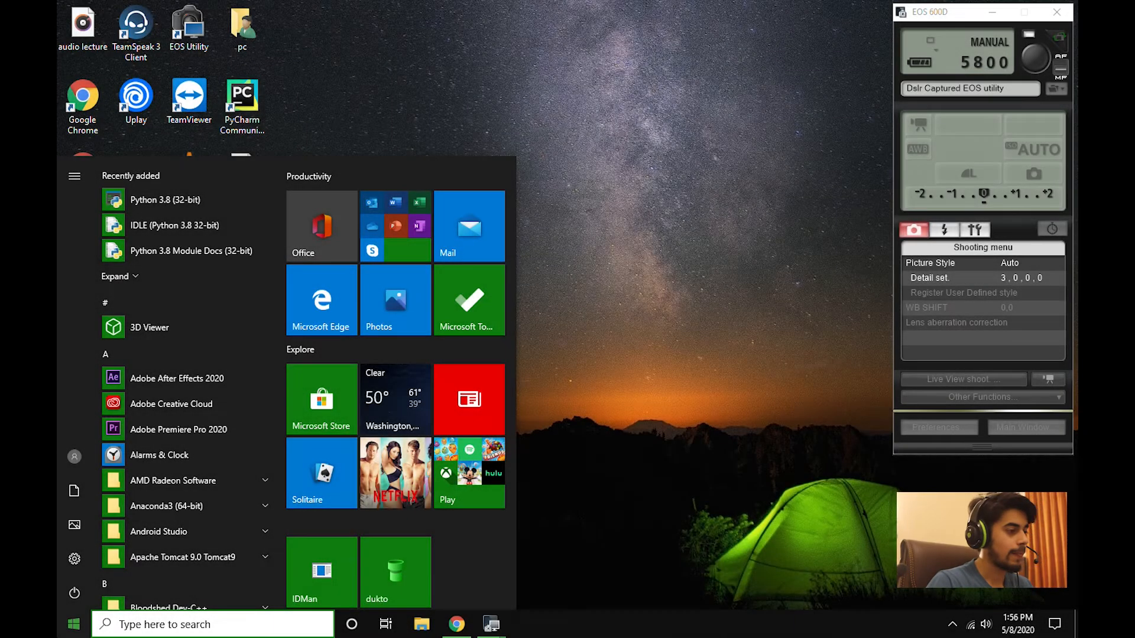
# - Open Registry Editor through the Run dialog
pyautogui.press('Escape')
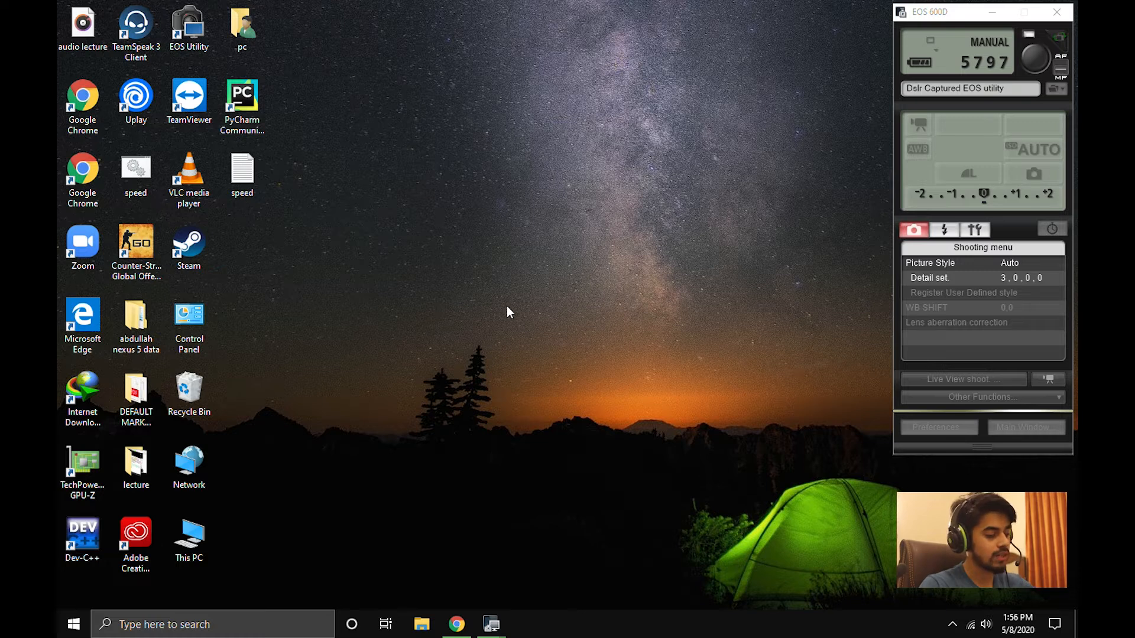
pyautogui.press('super+r')
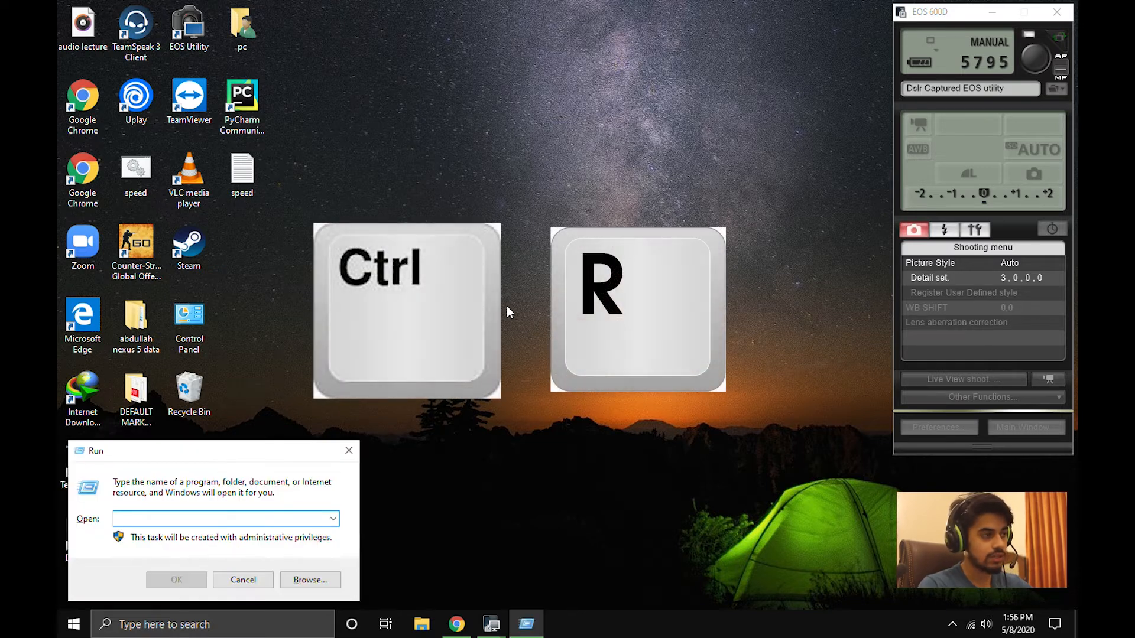
pyautogui.moveTo(198, 459); pyautogui.dragTo(516, 284)
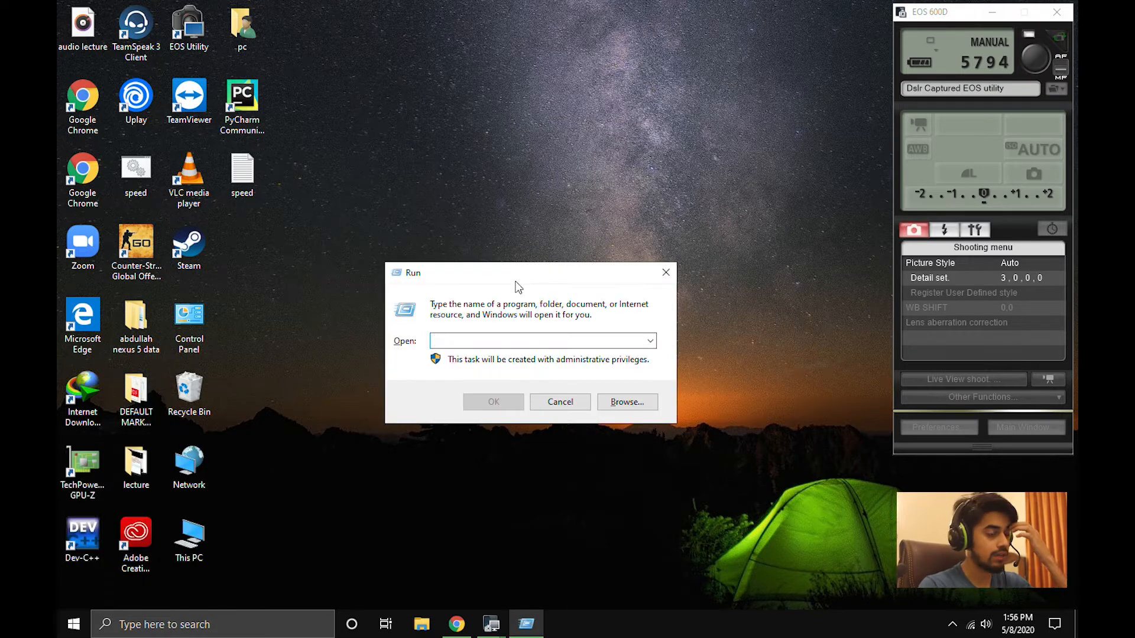
pyautogui.write('reg')
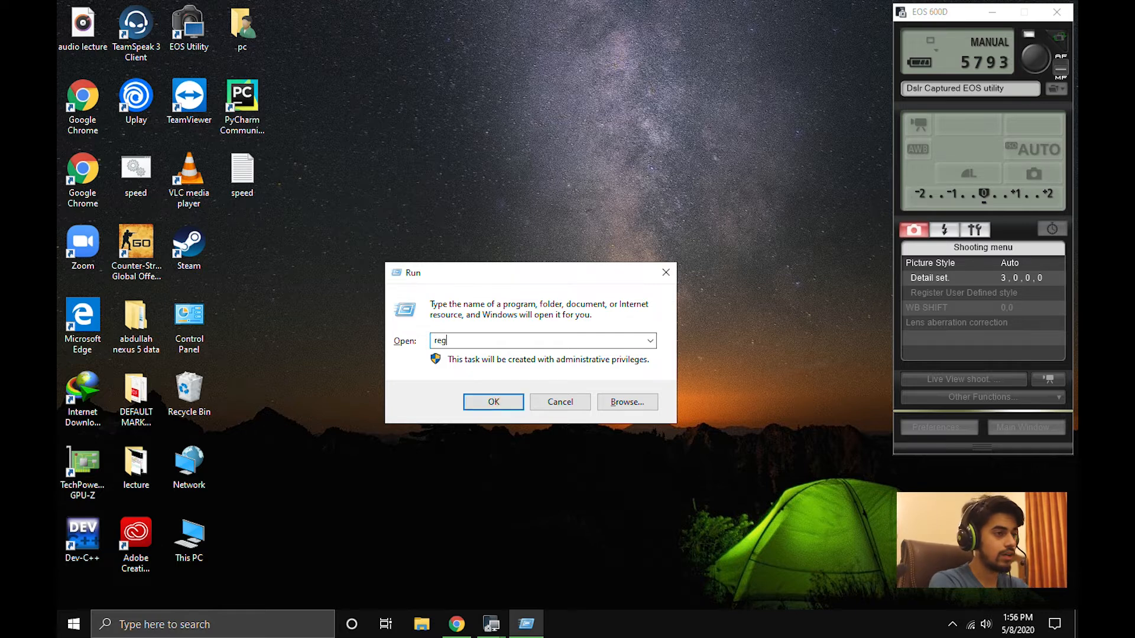
pyautogui.press('Return')
pyautogui.moveTo(367, 173); pyautogui.dragTo(616, 149)
# - Collapse the HKEY_LOCAL_MACHINE branch and open the key HKEY_CURRENT_USER\Control Panel\Desktop
pyautogui.scroll(18, 355, 246)
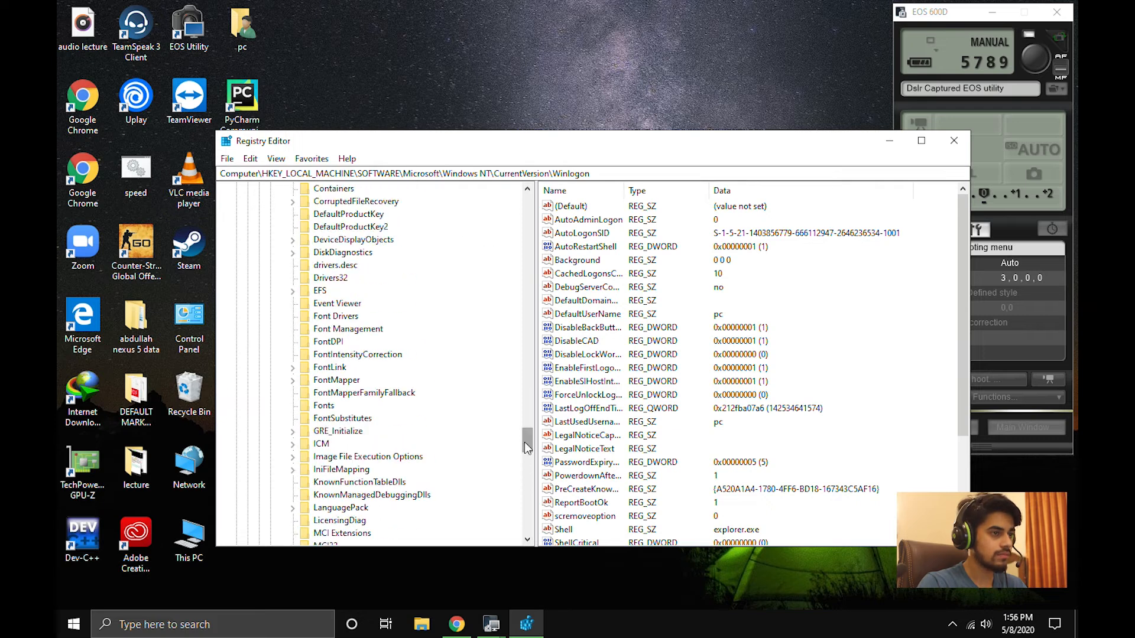
pyautogui.moveTo(527, 447); pyautogui.dragTo(526, 198)
pyautogui.click(235, 227)
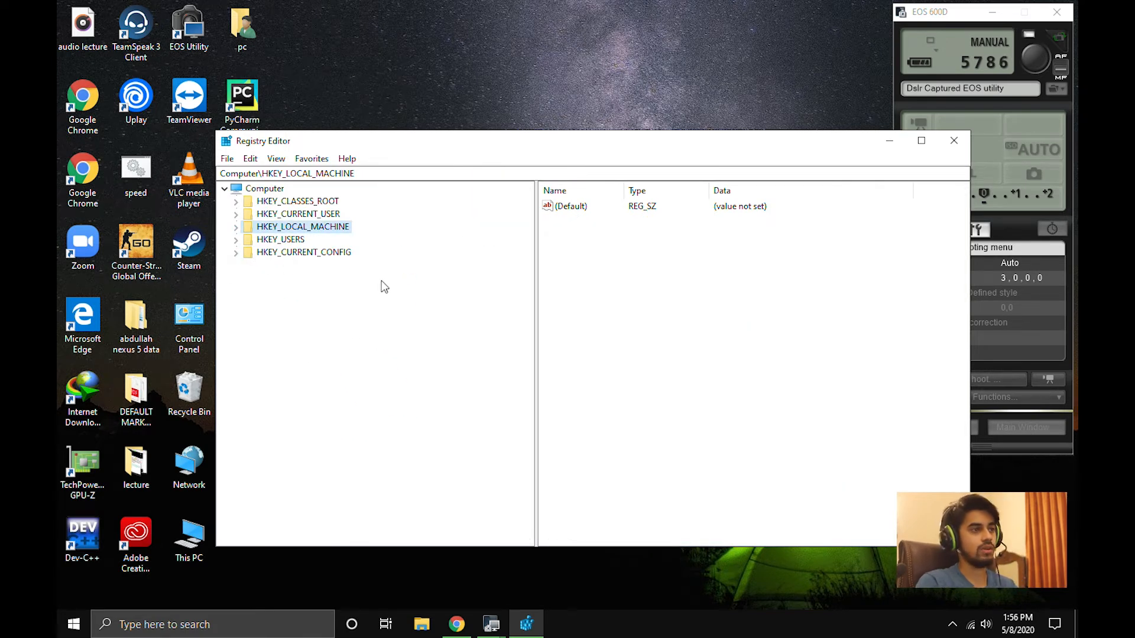
pyautogui.click(236, 216)
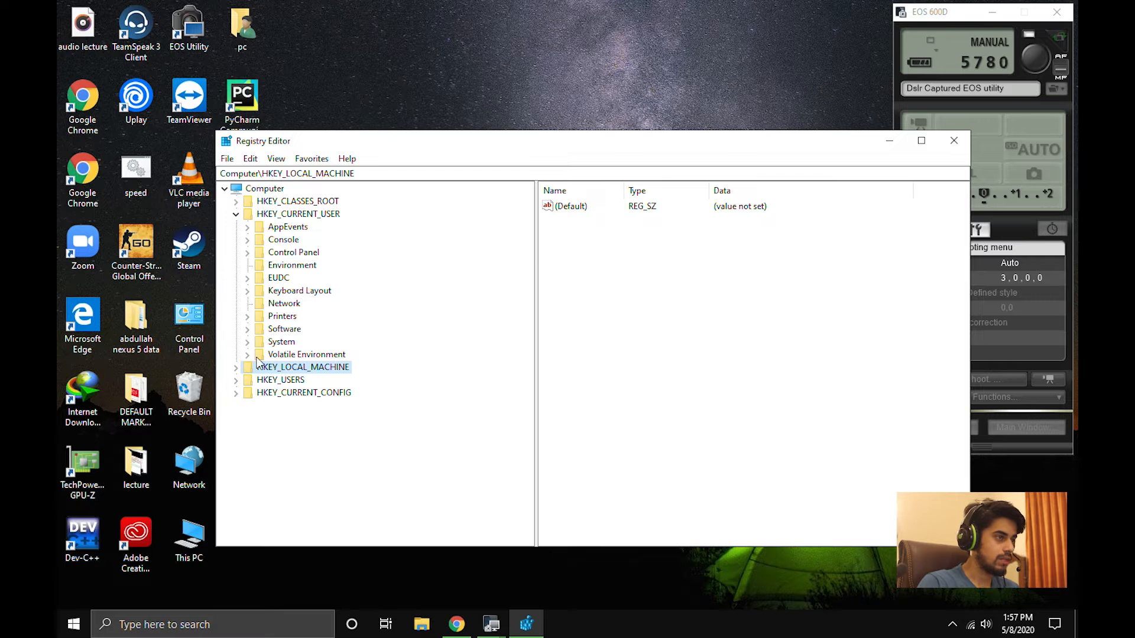
pyautogui.click(247, 253)
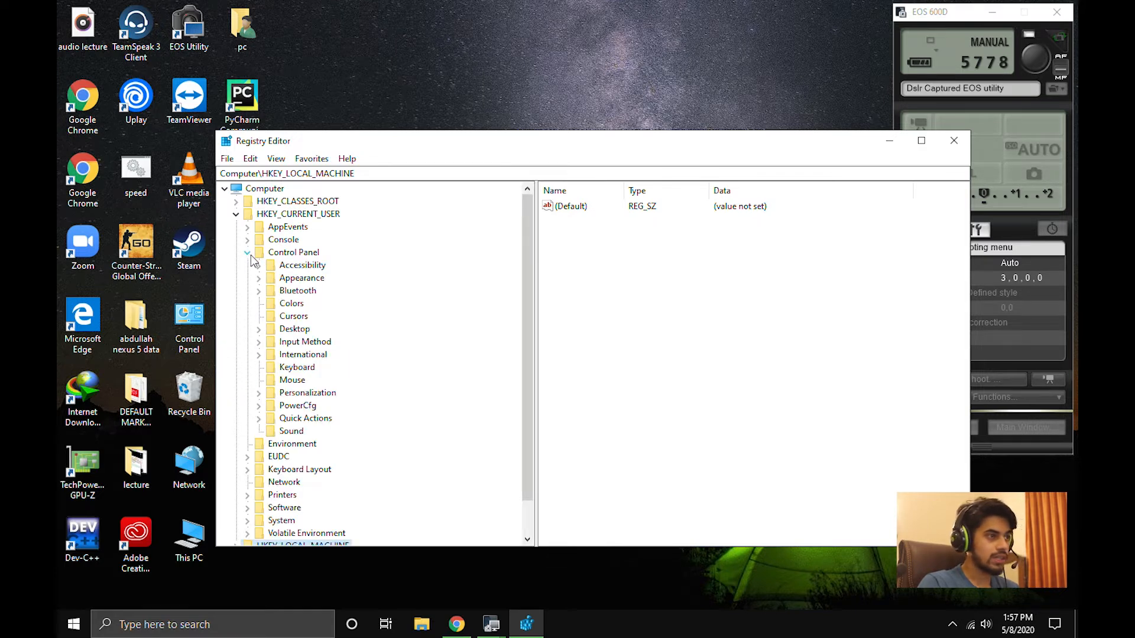
pyautogui.click(260, 331)
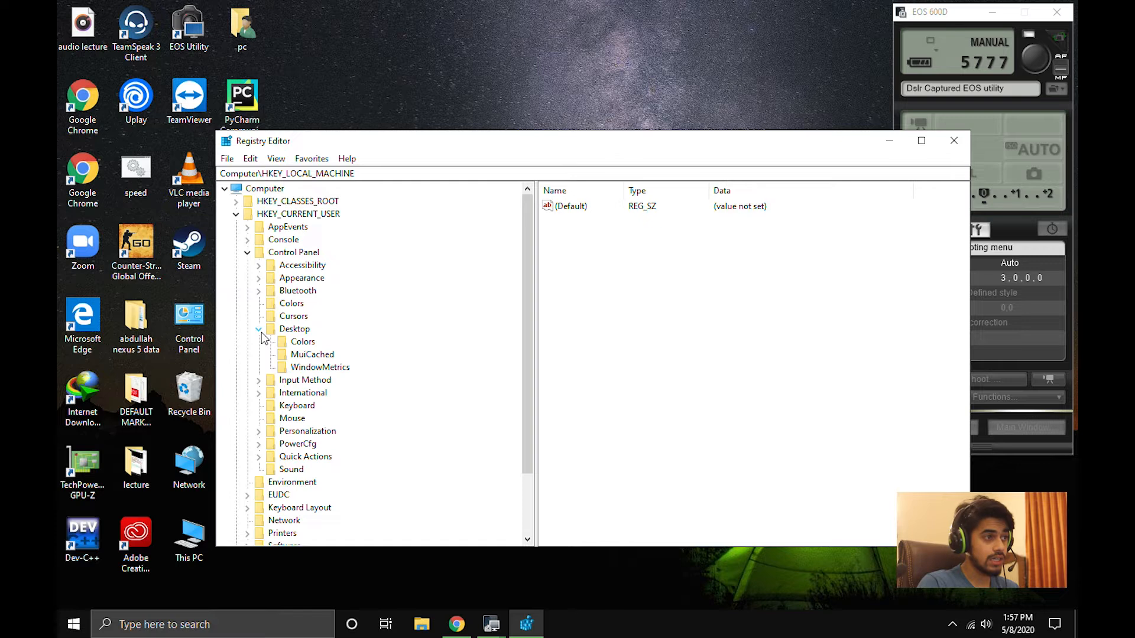
pyautogui.click(279, 334)
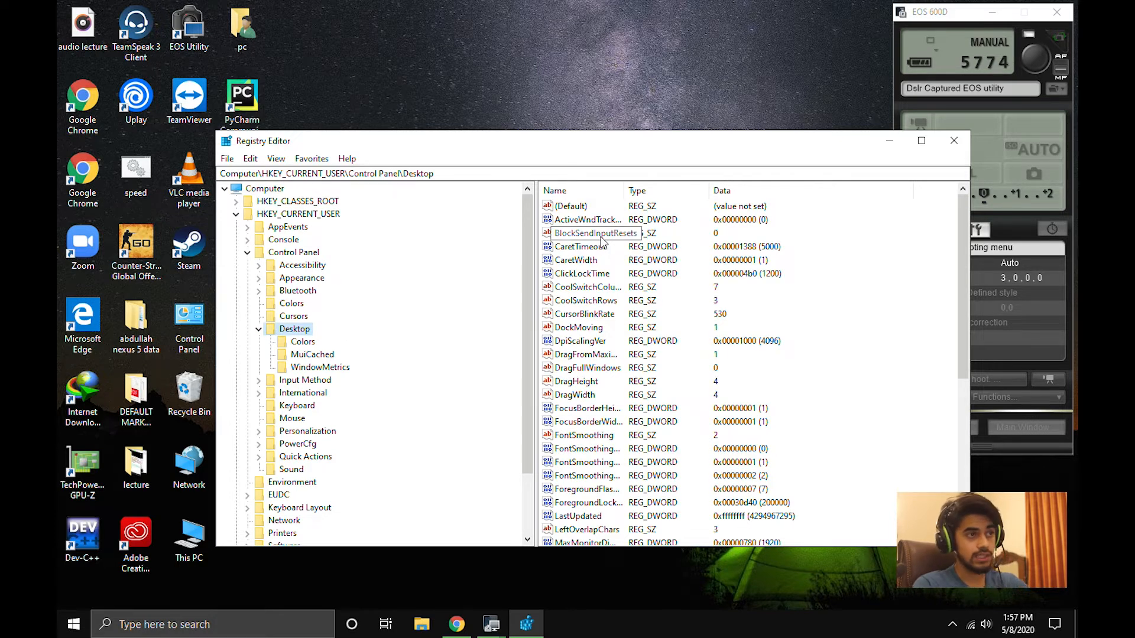
# - Find the MenuShowDelay entry in the Desktop key and open its value data for editing
pyautogui.scroll(-1, 603, 248)
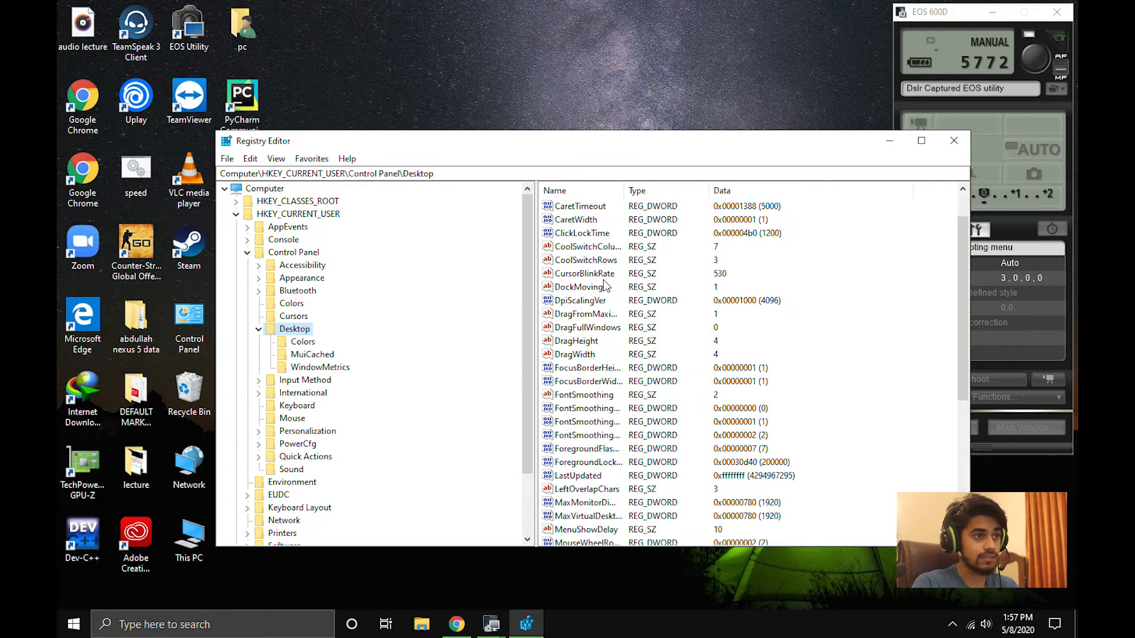
pyautogui.scroll(1, 606, 284)
pyautogui.click(579, 290)
pyautogui.press('m')
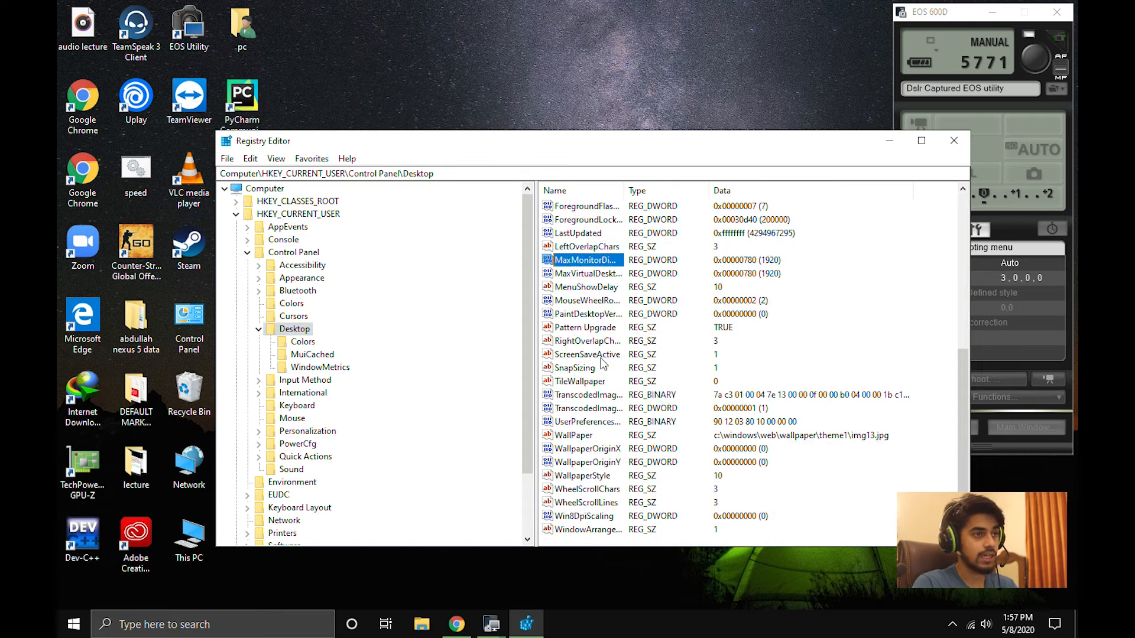
pyautogui.press('Down')
pyautogui.press('Down')
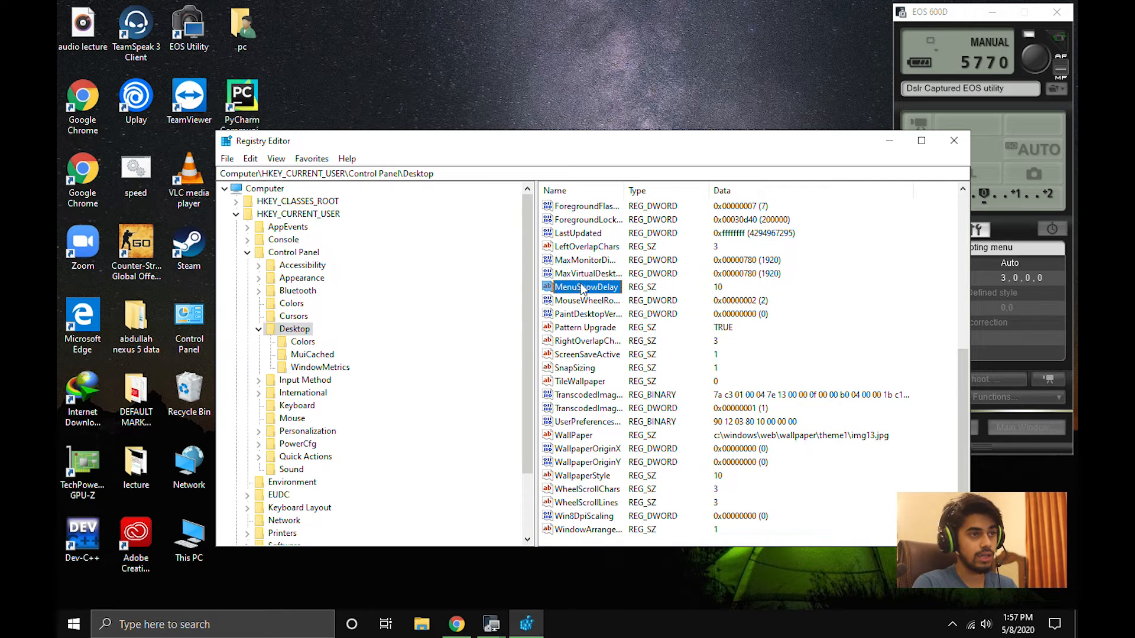
pyautogui.doubleClick(583, 289)
pyautogui.moveTo(425, 207); pyautogui.dragTo(597, 219)
pyautogui.click(472, 289)
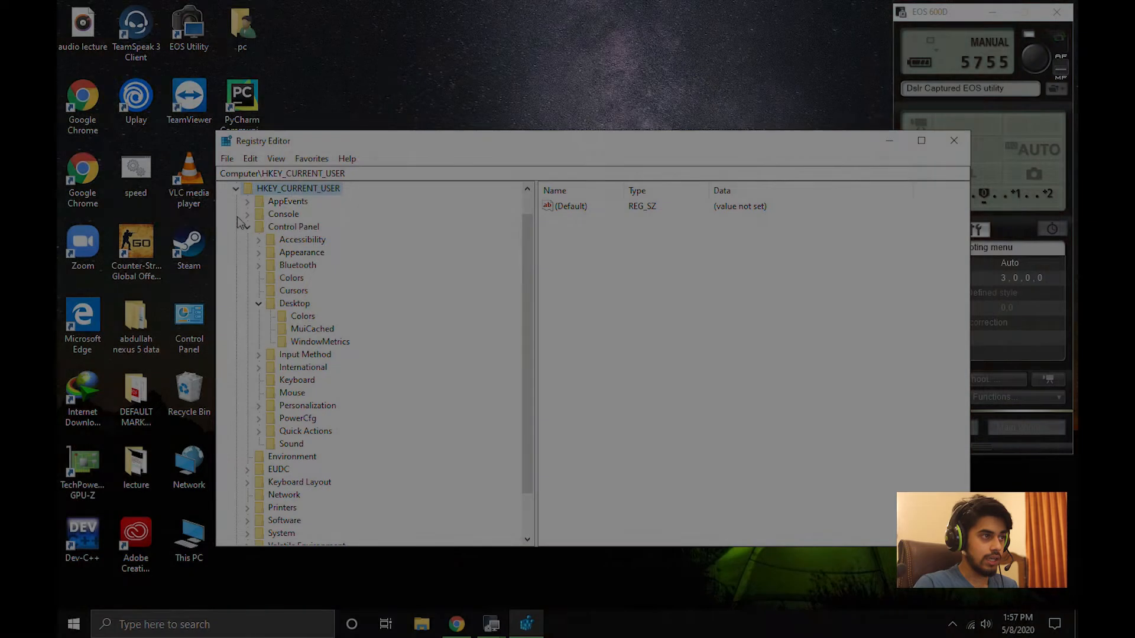
# - Collapse the Desktop key under HKEY_CURRENT_USER\Control Panel and open the Mouse key
pyautogui.scroll(1, 242, 202)
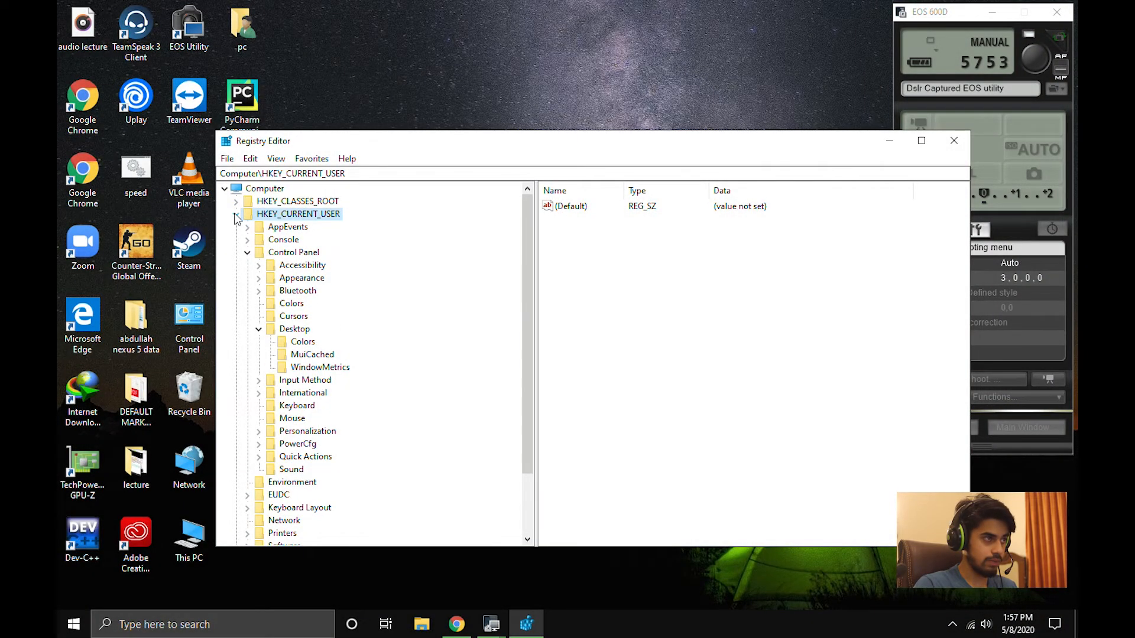
pyautogui.click(236, 214)
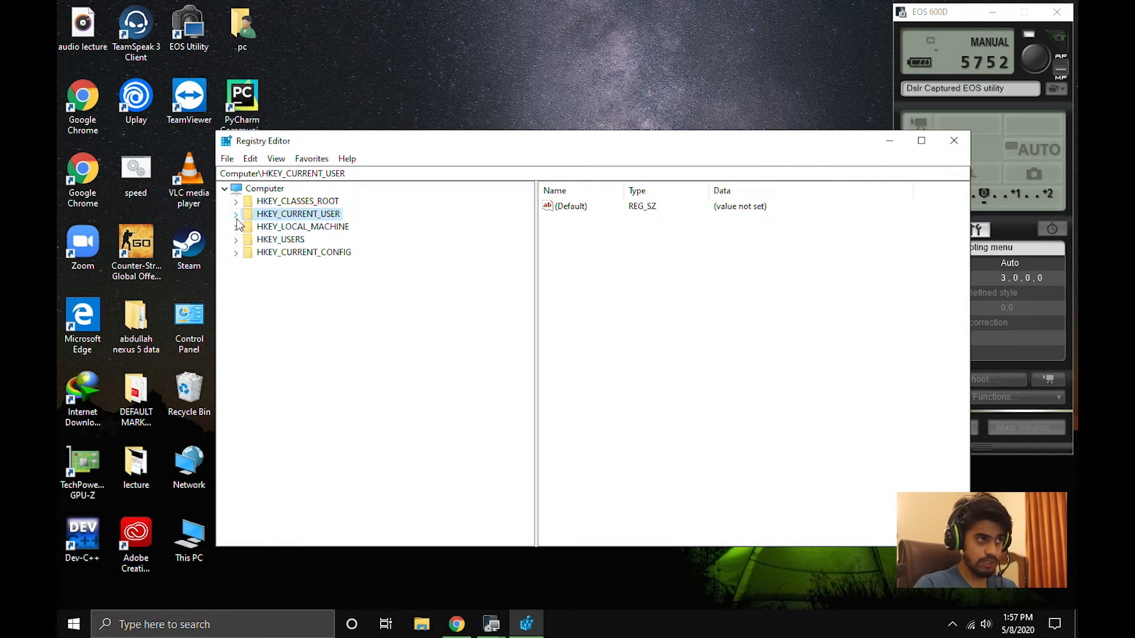
pyautogui.click(235, 215)
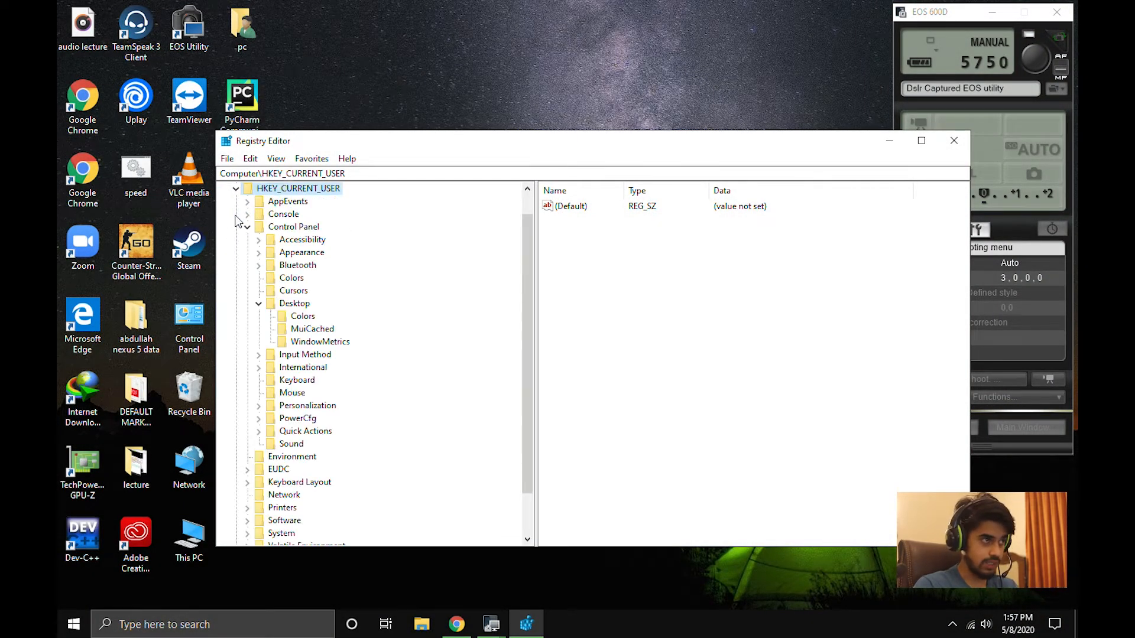
pyautogui.click(259, 304)
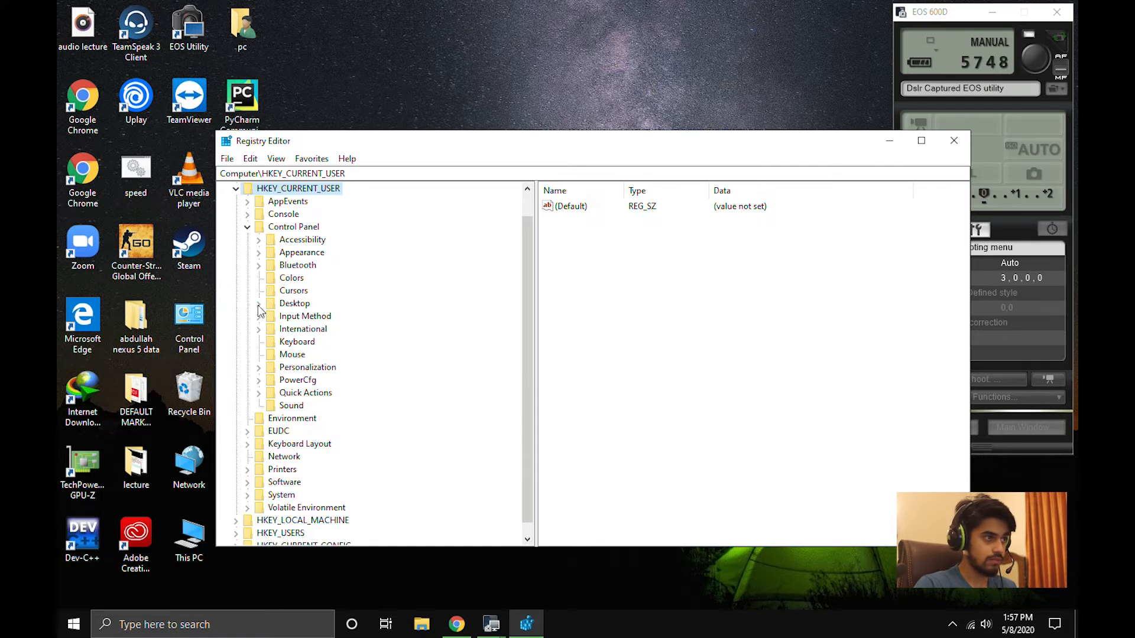
pyautogui.click(286, 356)
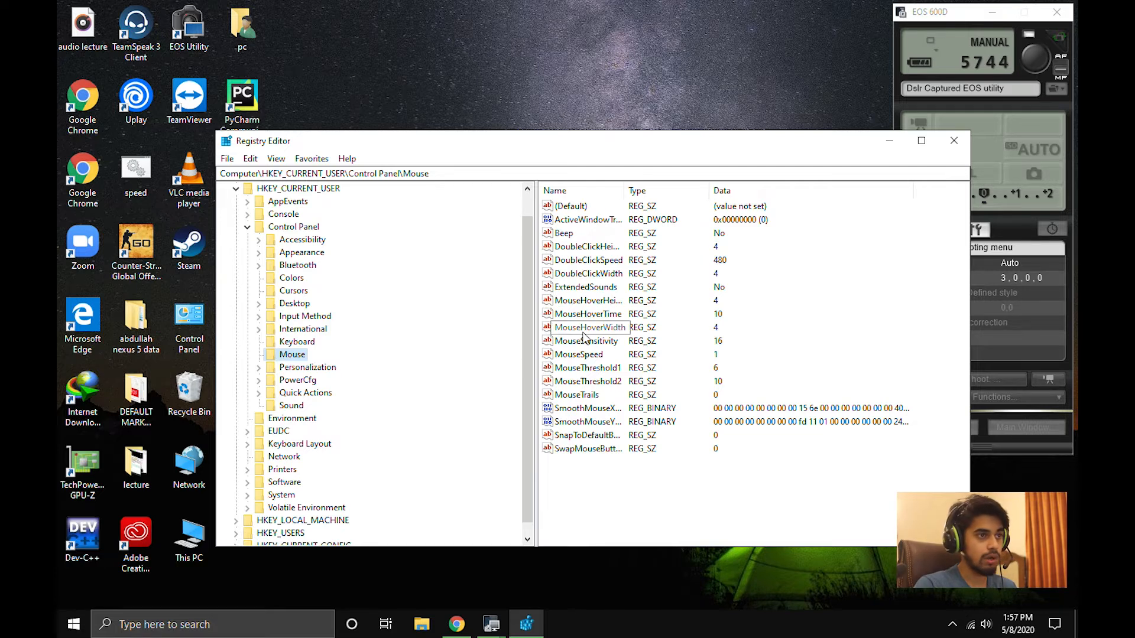
# - Open the MouseHoverTime entry for editing, accept its value data of 10, and close Registry Editor
pyautogui.doubleClick(588, 314)
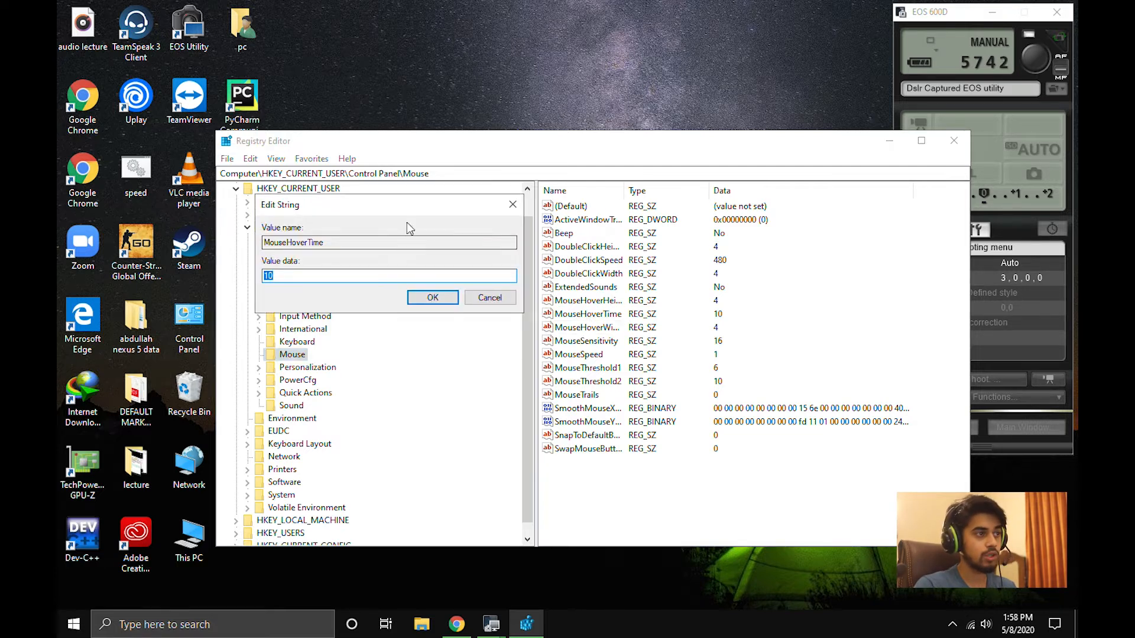
pyautogui.moveTo(389, 208); pyautogui.dragTo(616, 249)
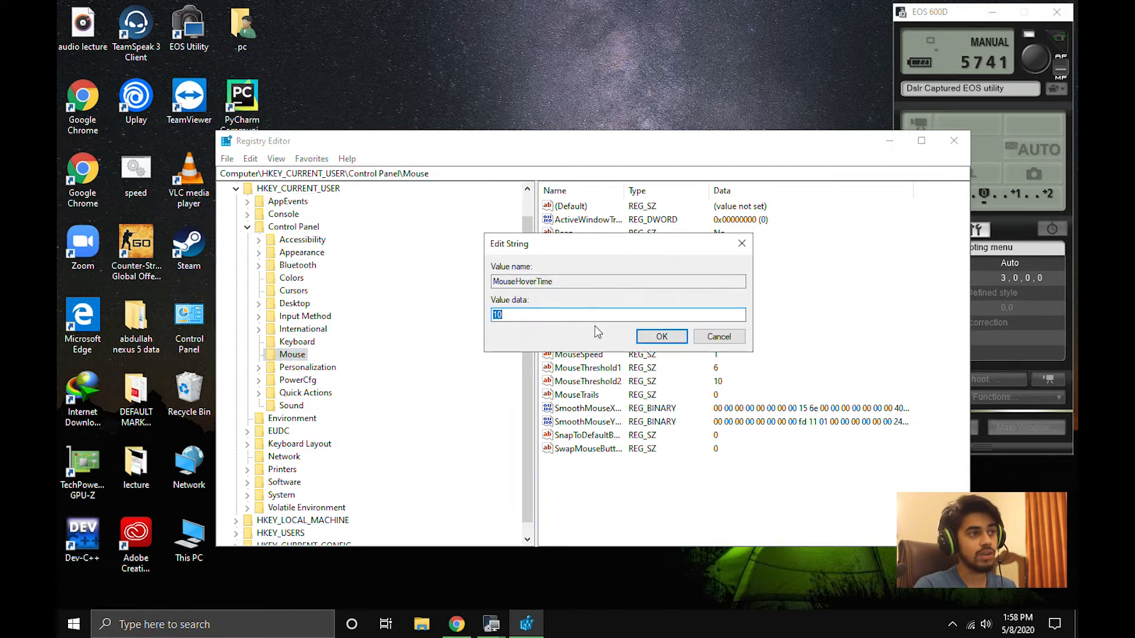
pyautogui.click(649, 340)
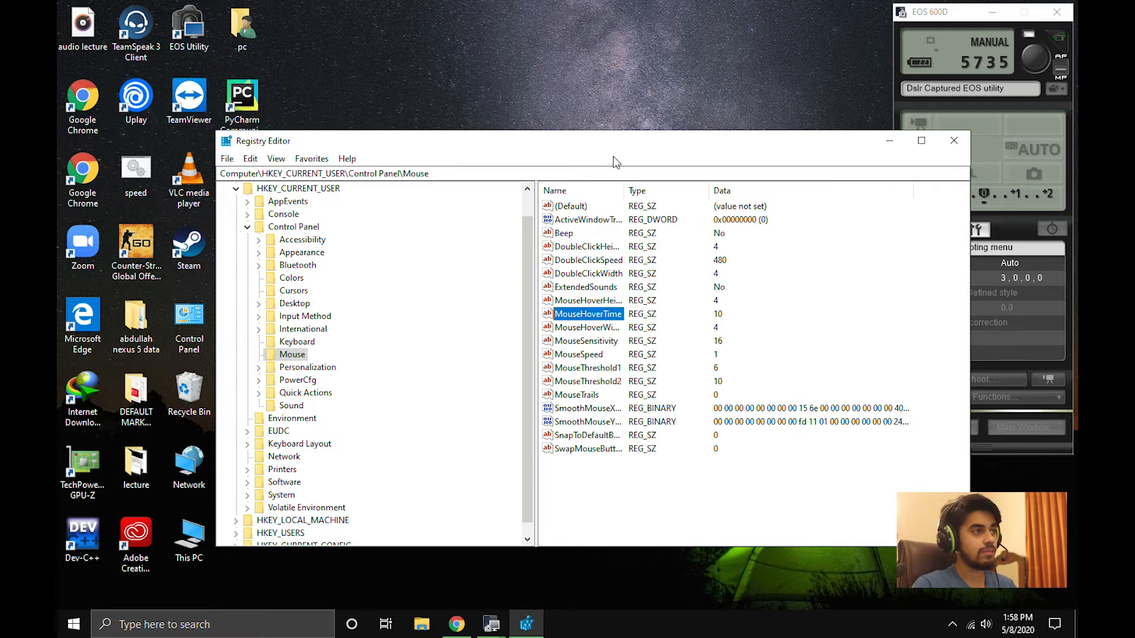
pyautogui.moveTo(837, 148); pyautogui.dragTo(806, 148)
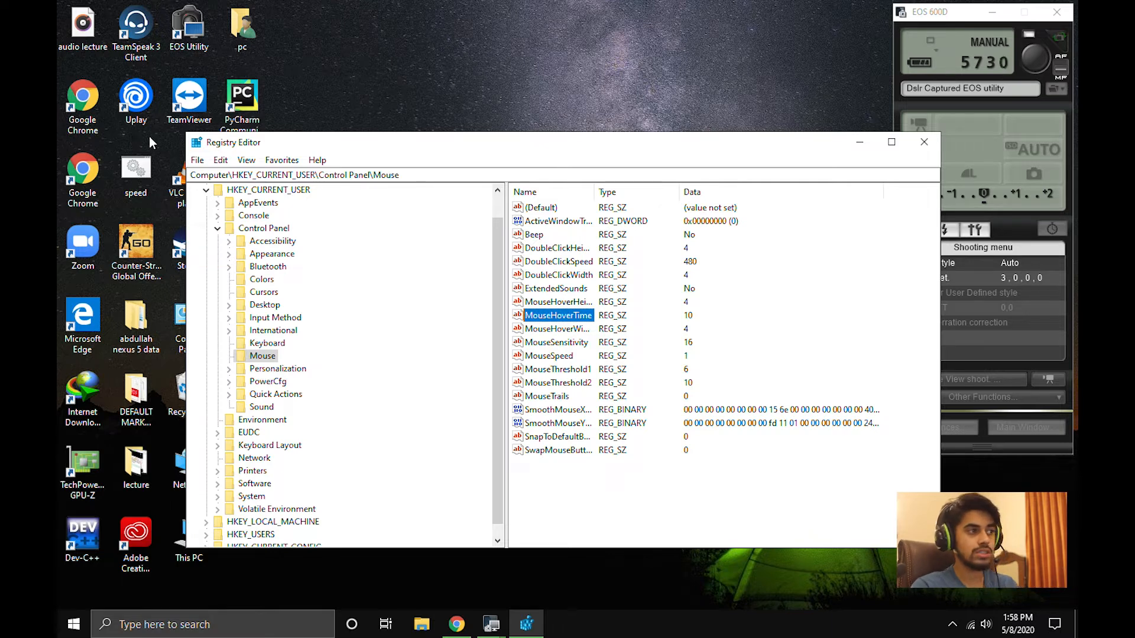
pyautogui.moveTo(456, 152)
pyautogui.mouseDown()
pyautogui.moveTo(531, 144)
pyautogui.moveTo(437, 146)
pyautogui.mouseUp()
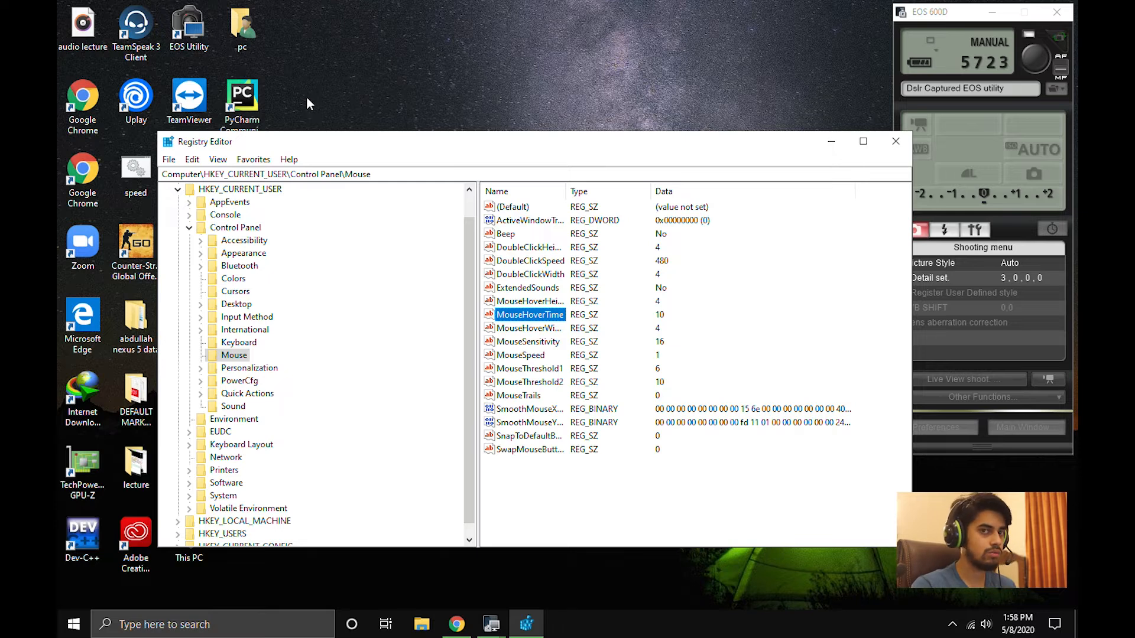
pyautogui.click(896, 141)
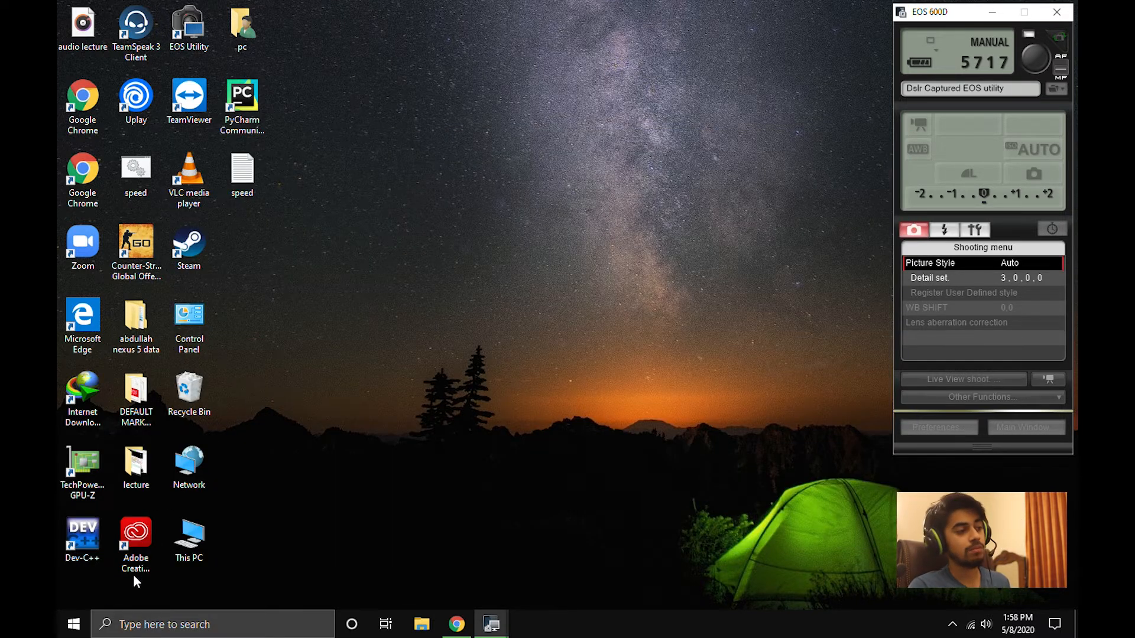
# - Search for Control Panel from the Start menu and open it
pyautogui.click(73, 624)
pyautogui.click(72, 624)
pyautogui.click(72, 625)
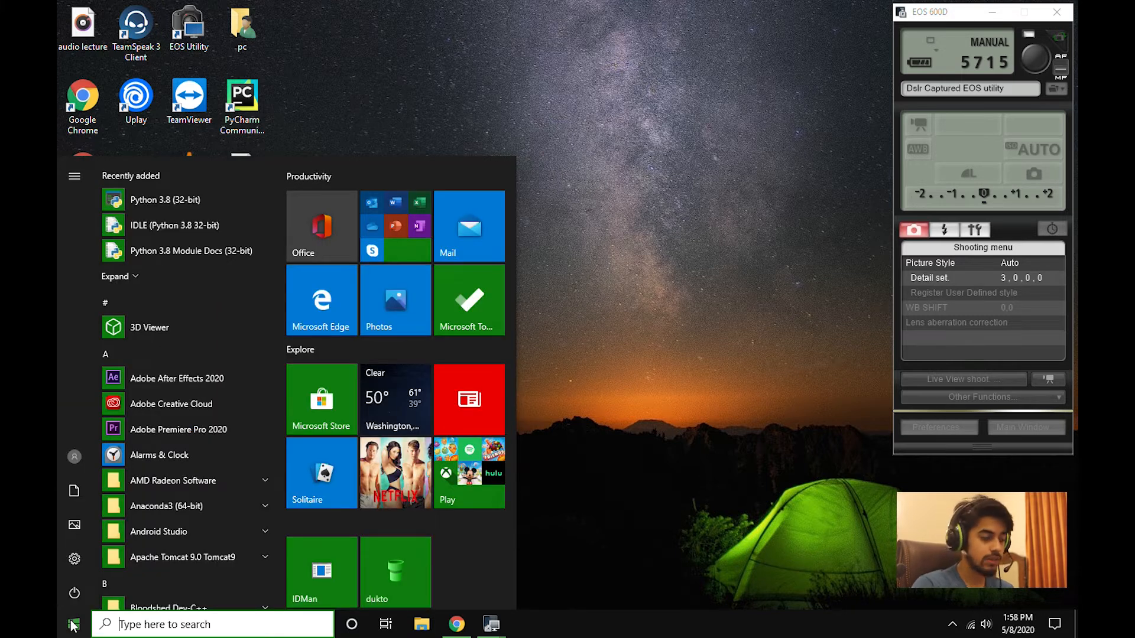
pyautogui.write('con')
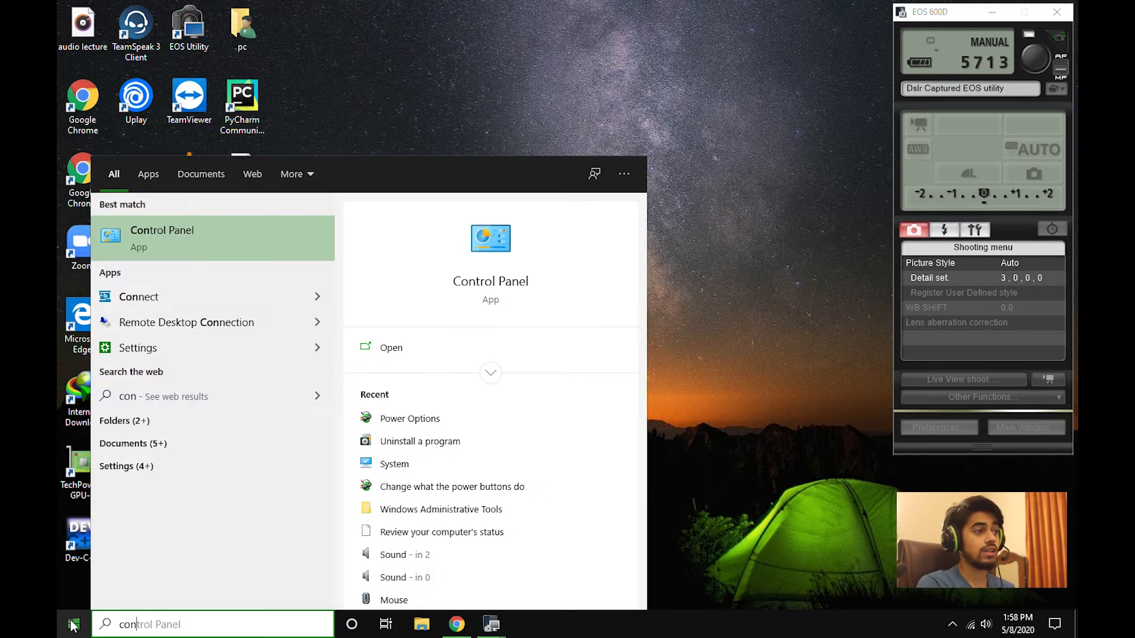
pyautogui.press('Return')
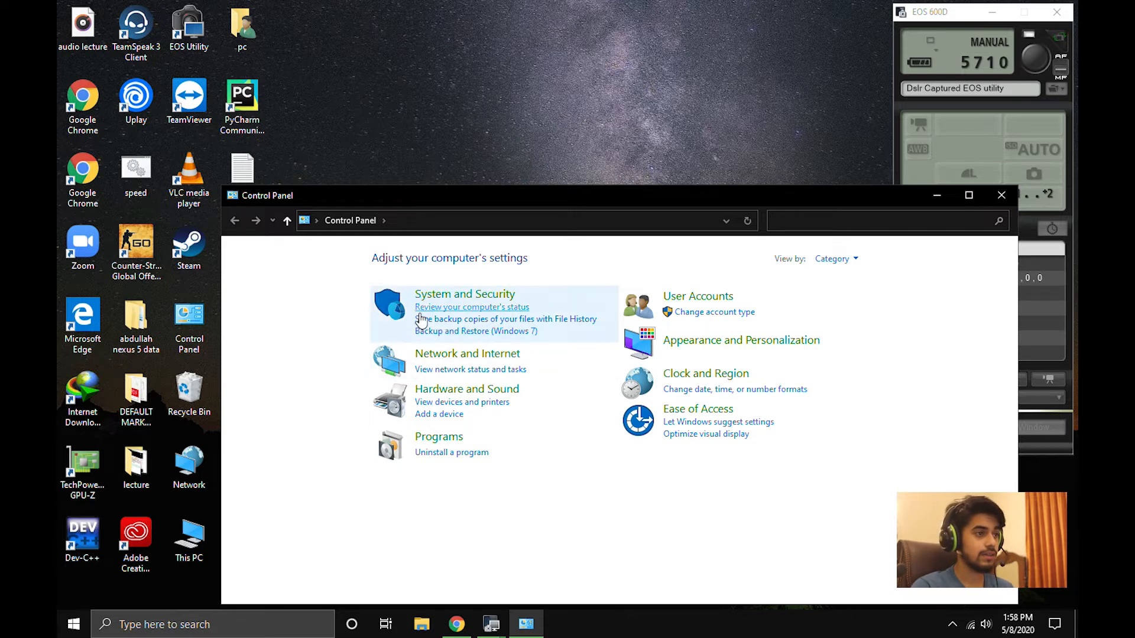
# - Open Power Options under System and Security and expand the additional power plans
pyautogui.click(391, 305)
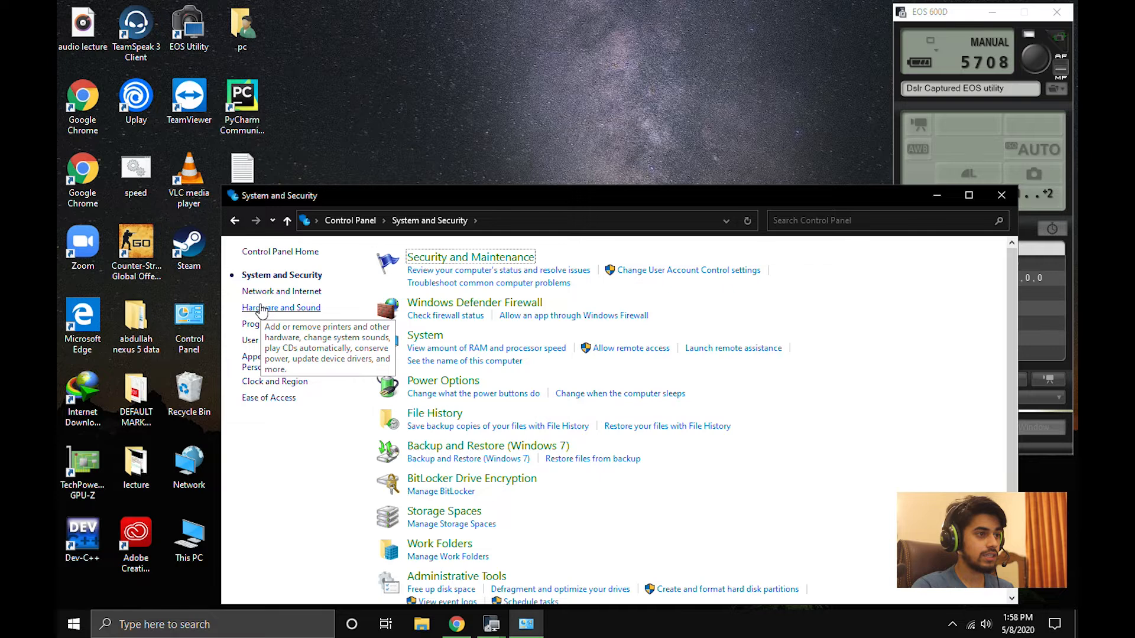
pyautogui.click(394, 395)
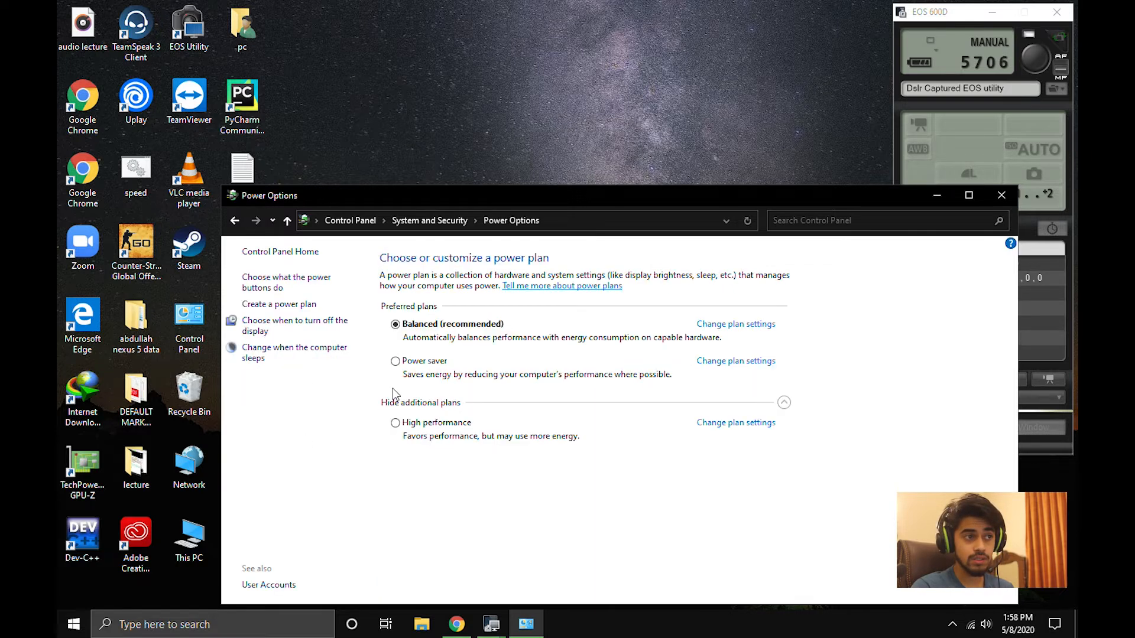
pyautogui.click(802, 410)
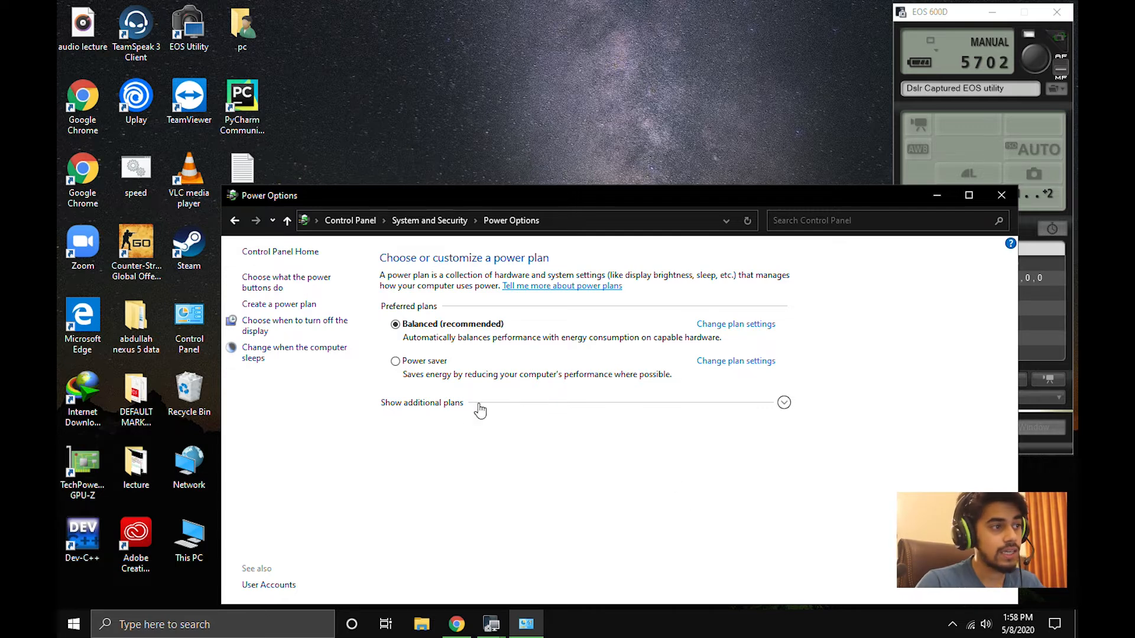
pyautogui.click(784, 403)
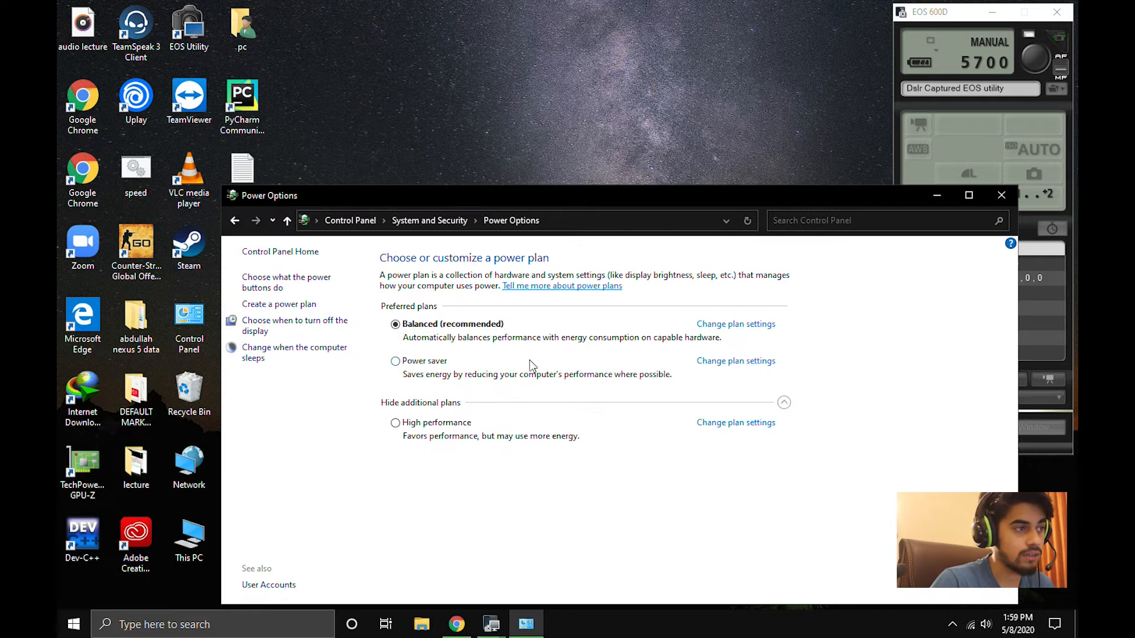
# - Try the High performance power plan, switch back to Balanced (recommended), and collapse the additional plans
pyautogui.click(398, 425)
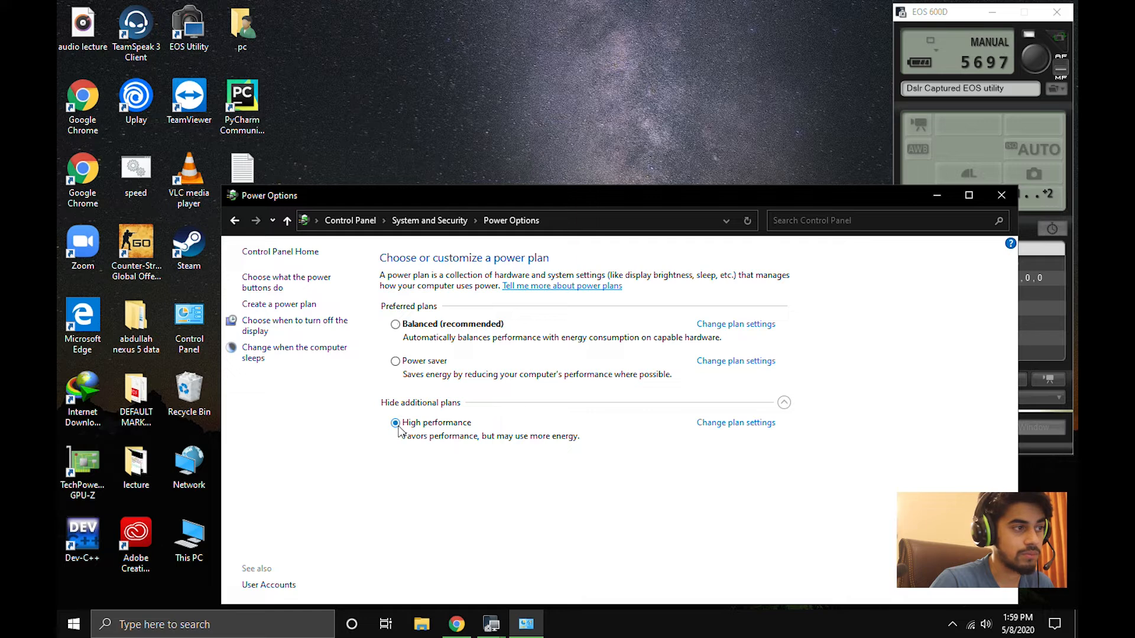
pyautogui.click(415, 329)
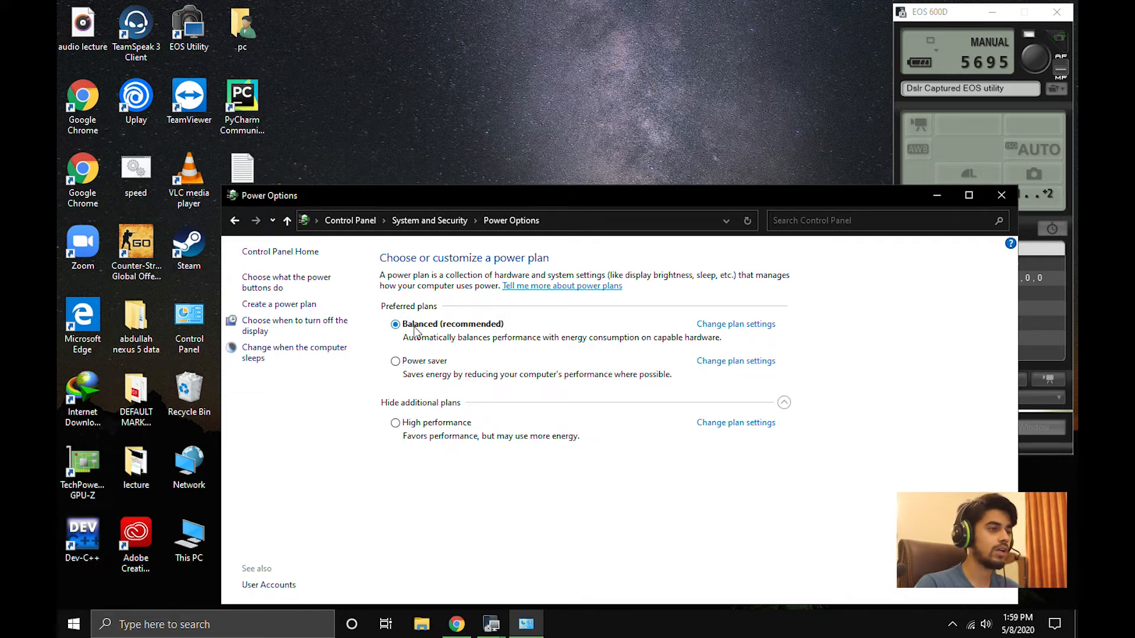
pyautogui.click(784, 403)
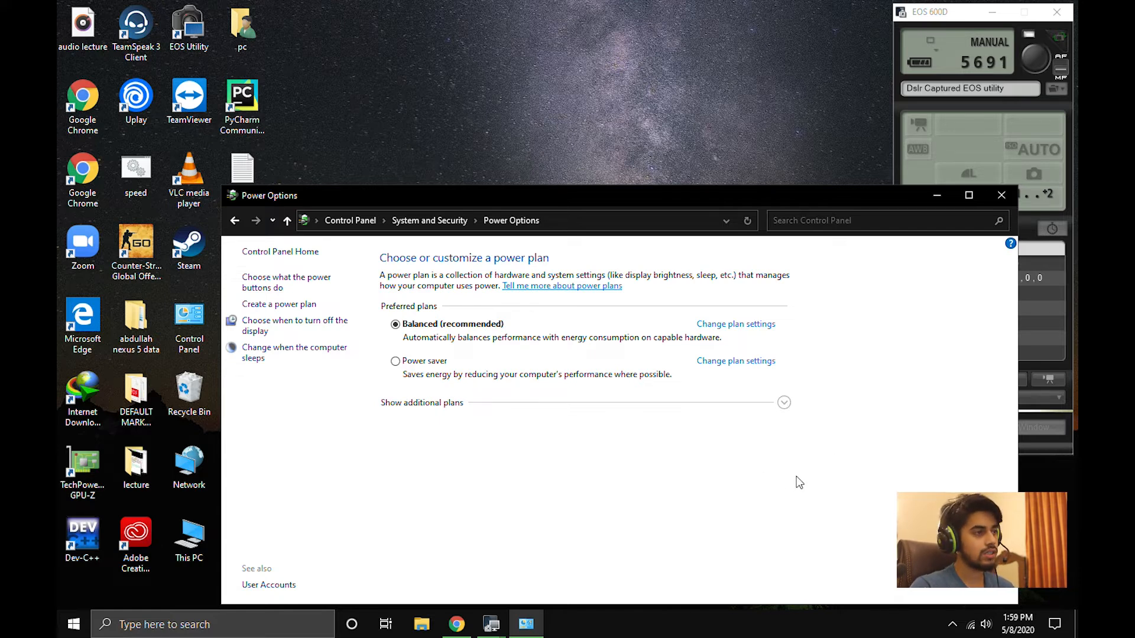
# - Unlock the power button settings, try turning on fast startup, and discard the change
pyautogui.click(278, 286)
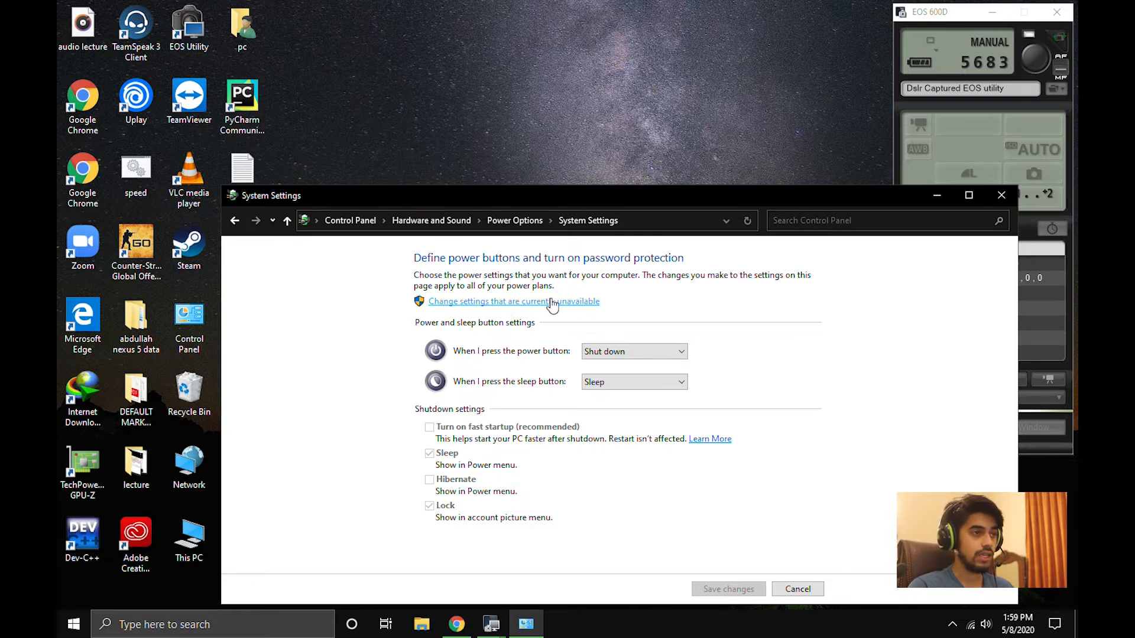
pyautogui.click(551, 302)
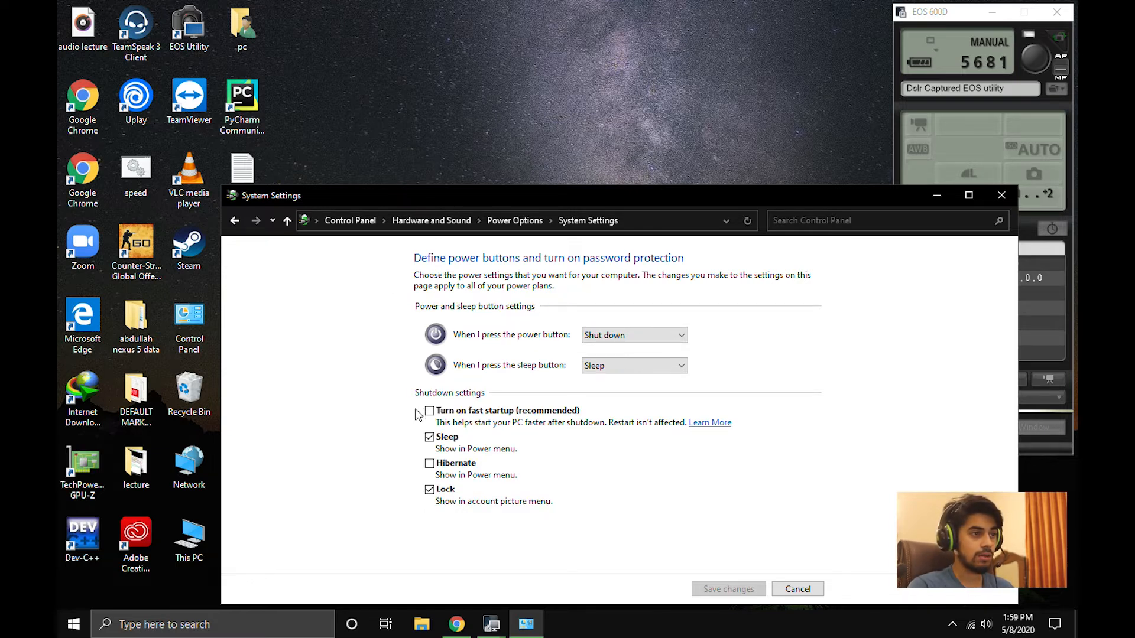
pyautogui.click(442, 417)
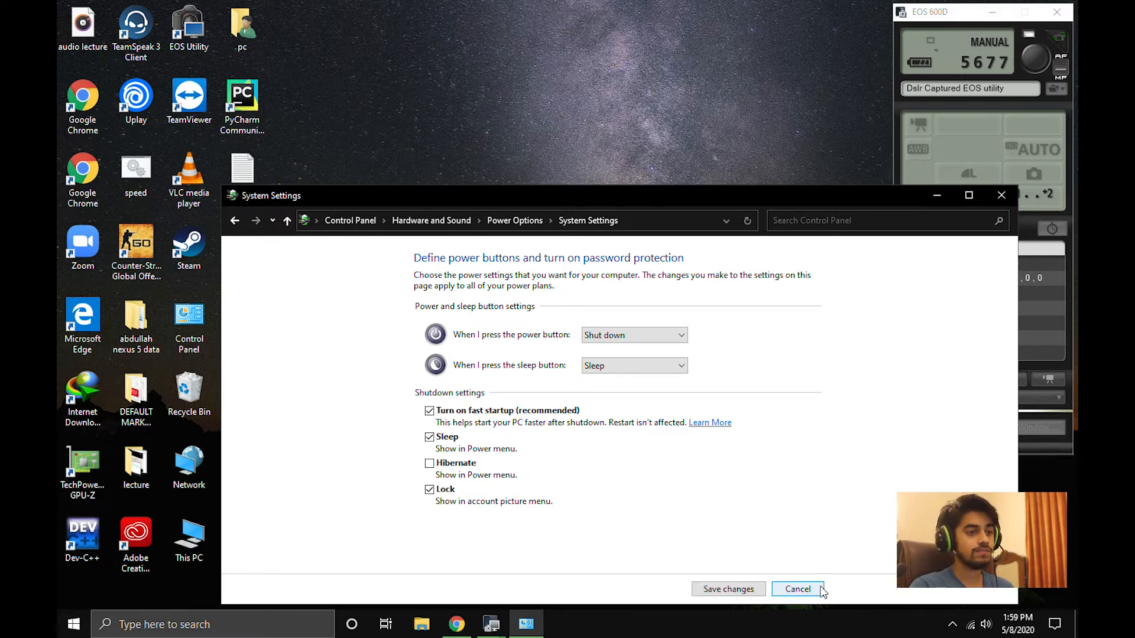
pyautogui.click(799, 589)
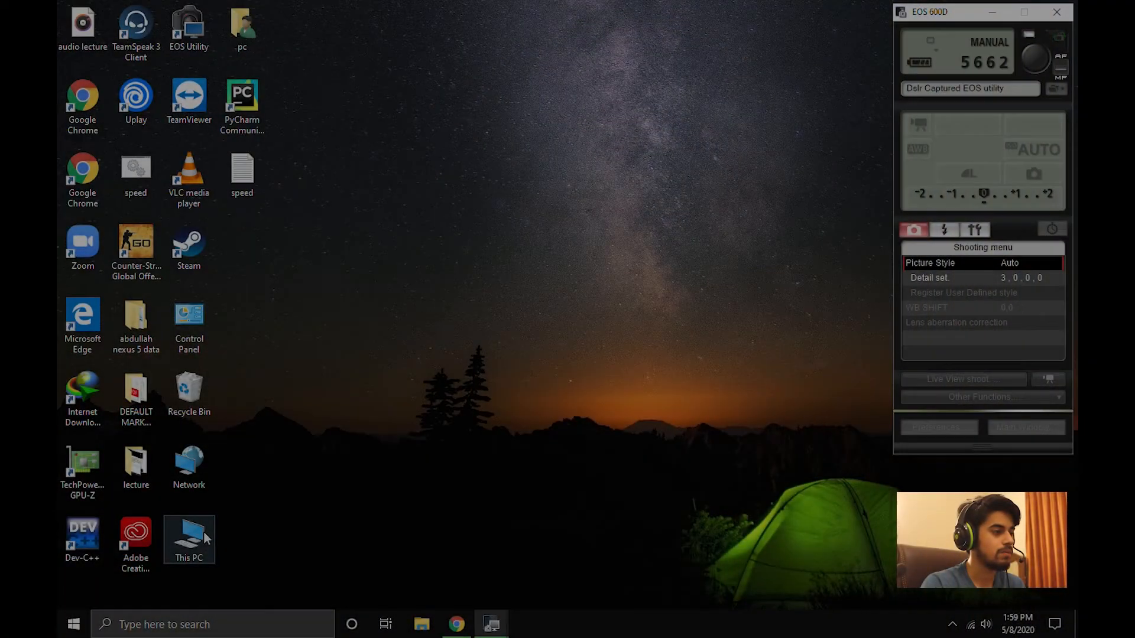
# - Open the Virtual Memory settings from This PC's properties through the advanced performance options
pyautogui.doubleClick(201, 535)
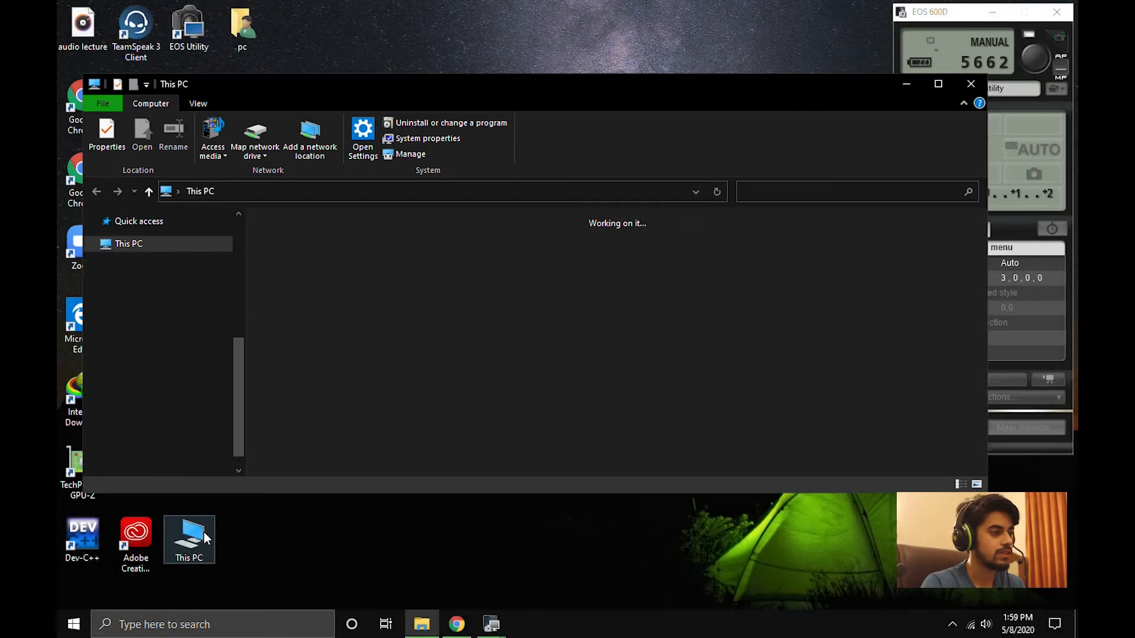
pyautogui.rightClick(363, 402)
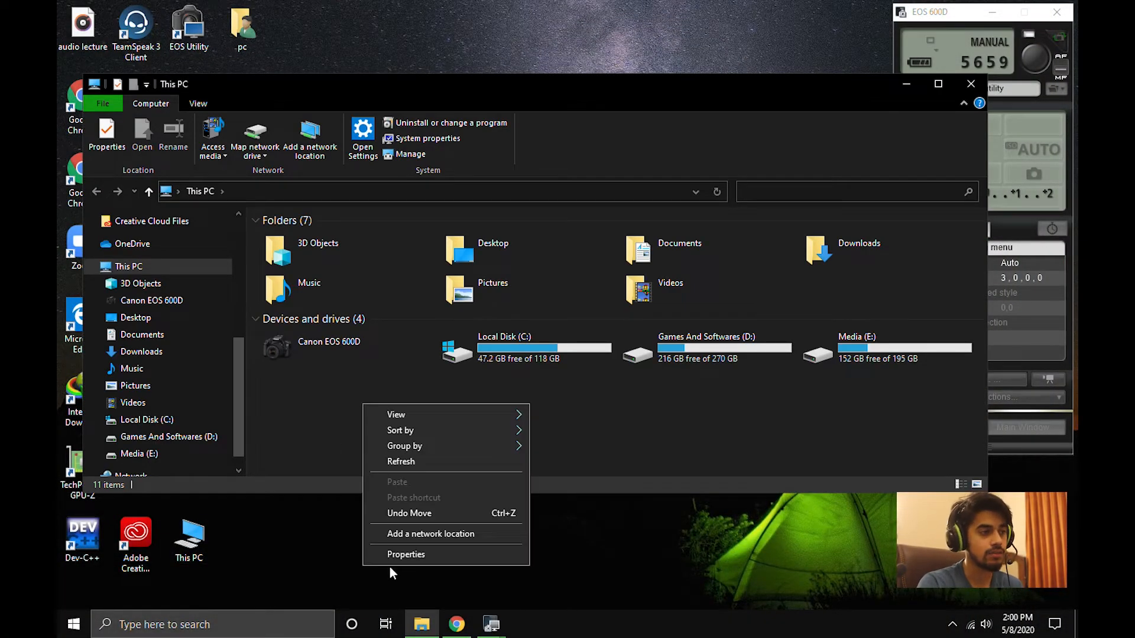
pyautogui.click(399, 553)
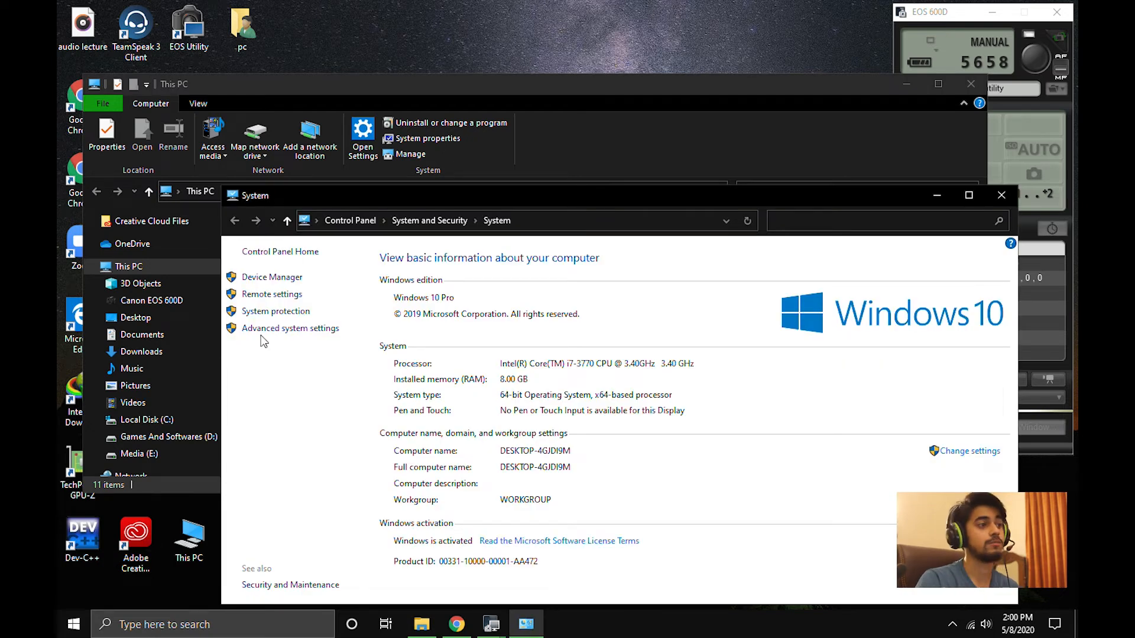
pyautogui.click(299, 330)
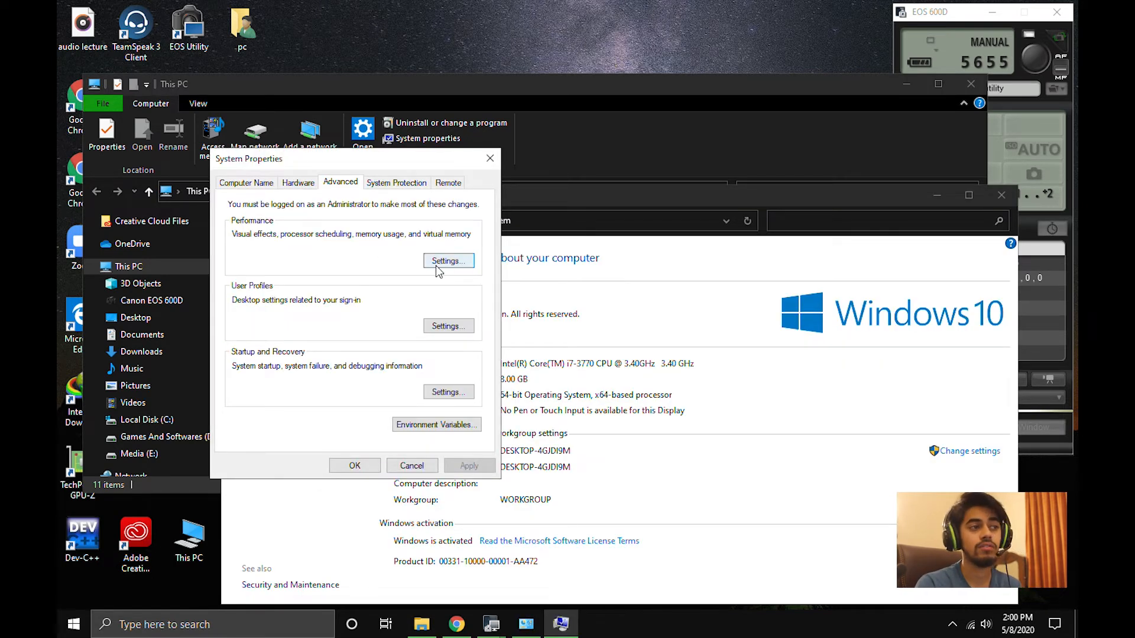
pyautogui.click(464, 265)
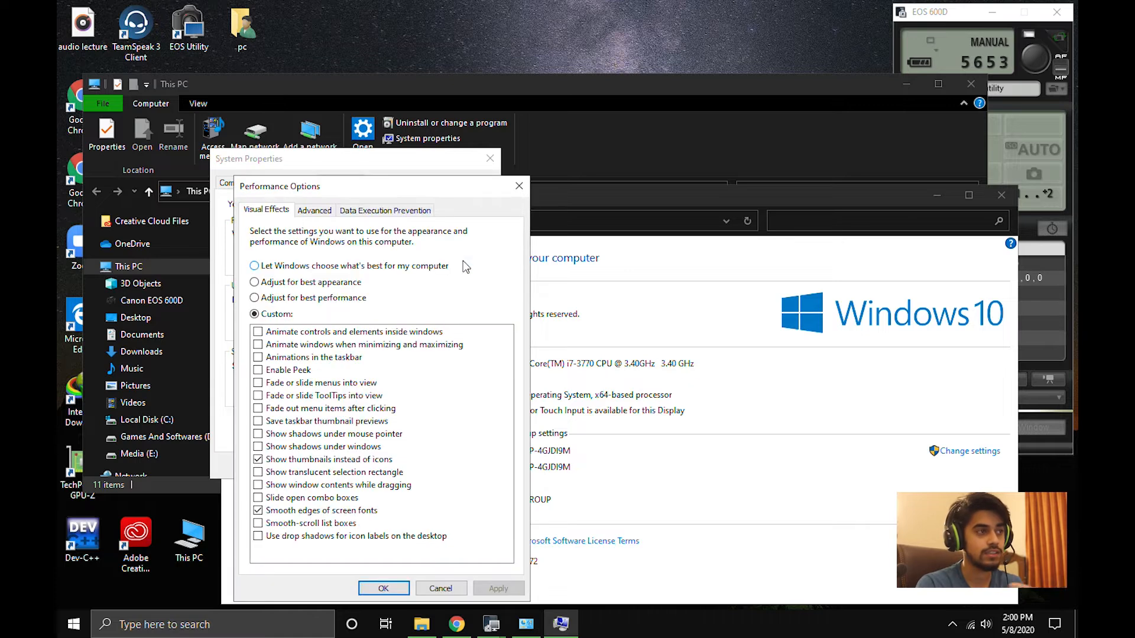
pyautogui.moveTo(357, 181); pyautogui.dragTo(734, 201)
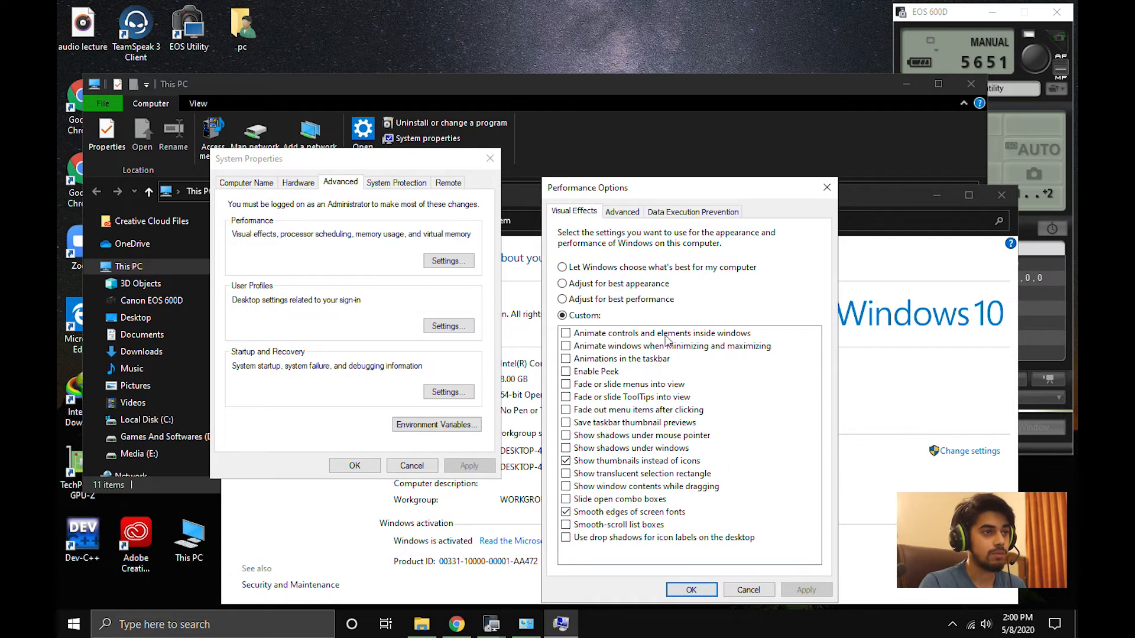
pyautogui.click(622, 214)
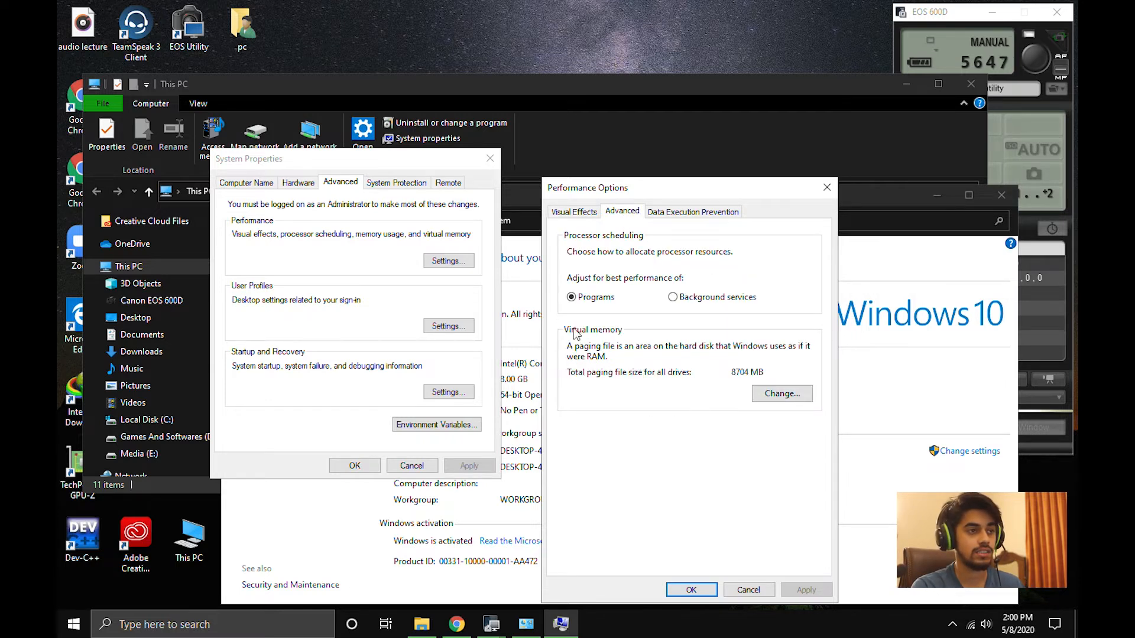
pyautogui.click(779, 393)
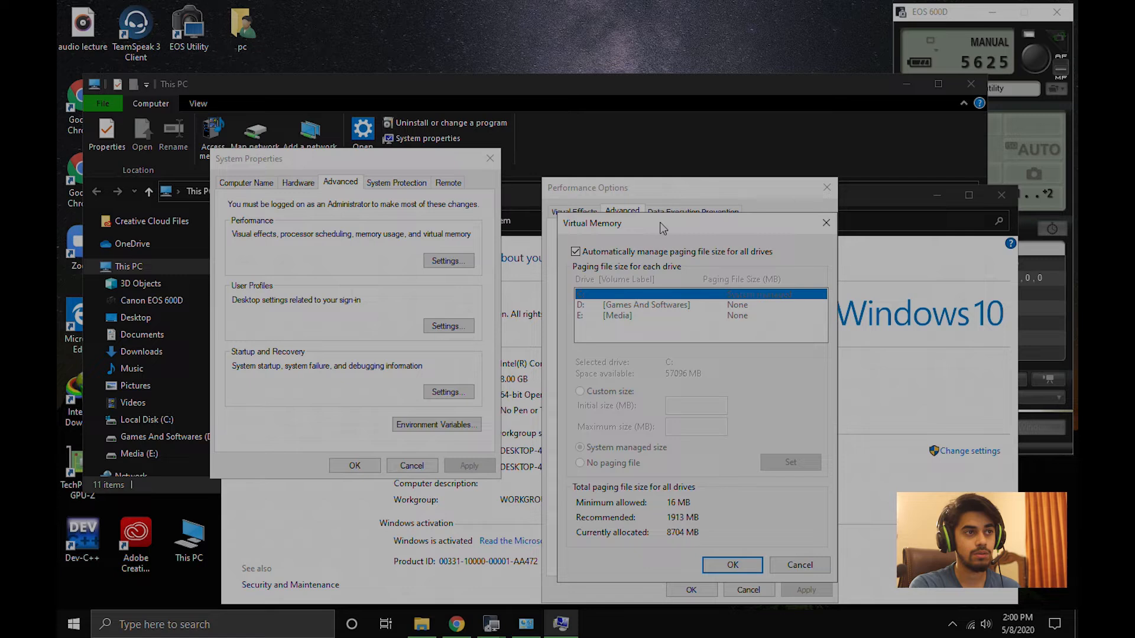
# - Try a custom paging file on drive C: with initial size 8000 MB and maximum size 16000 MB, and cancel it
pyautogui.moveTo(663, 229); pyautogui.dragTo(529, 183)
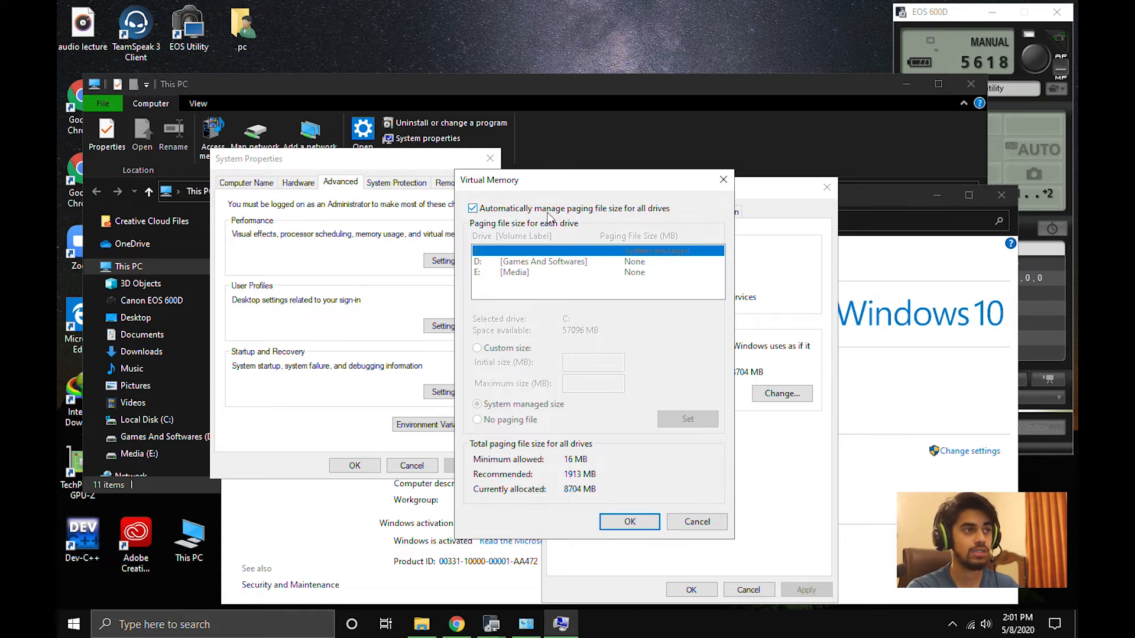
pyautogui.click(550, 219)
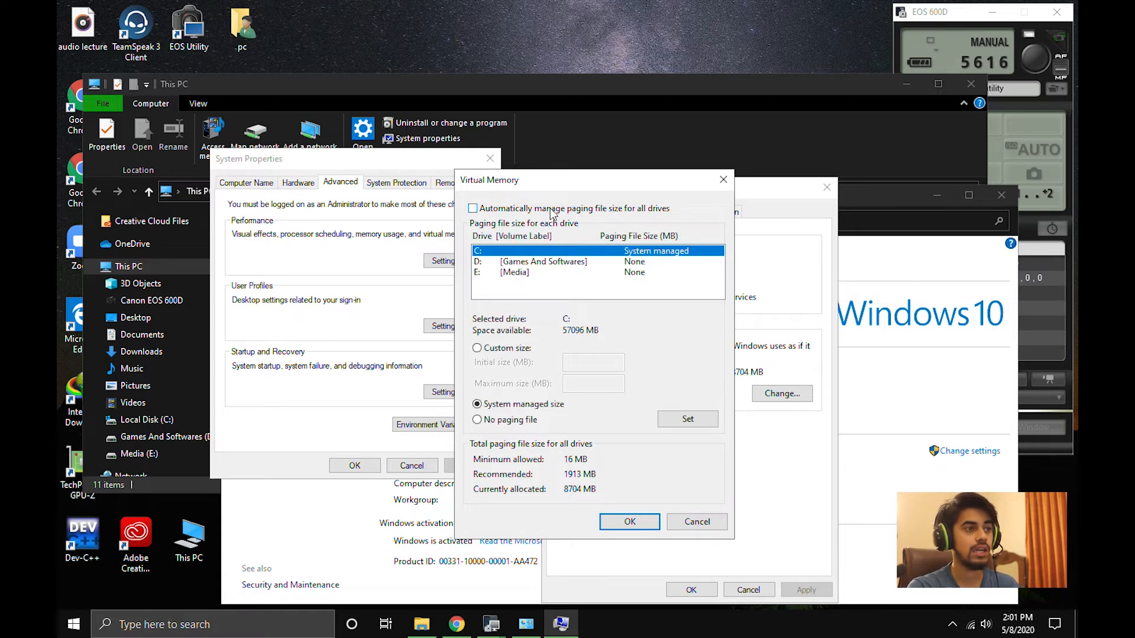
pyautogui.click(477, 349)
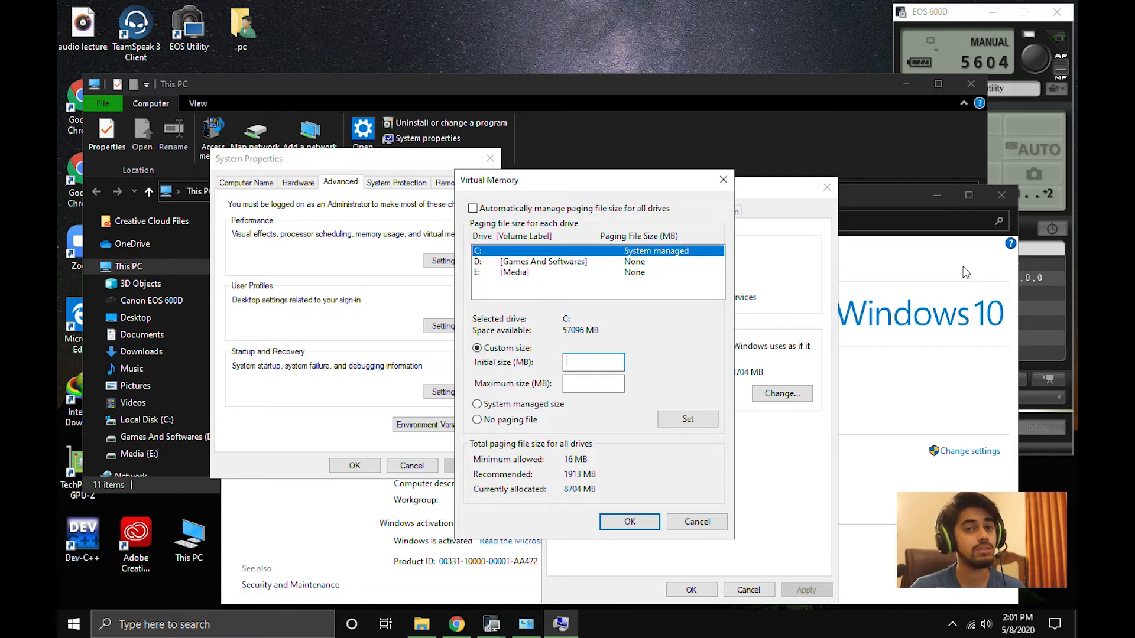
pyautogui.write('8000mb')
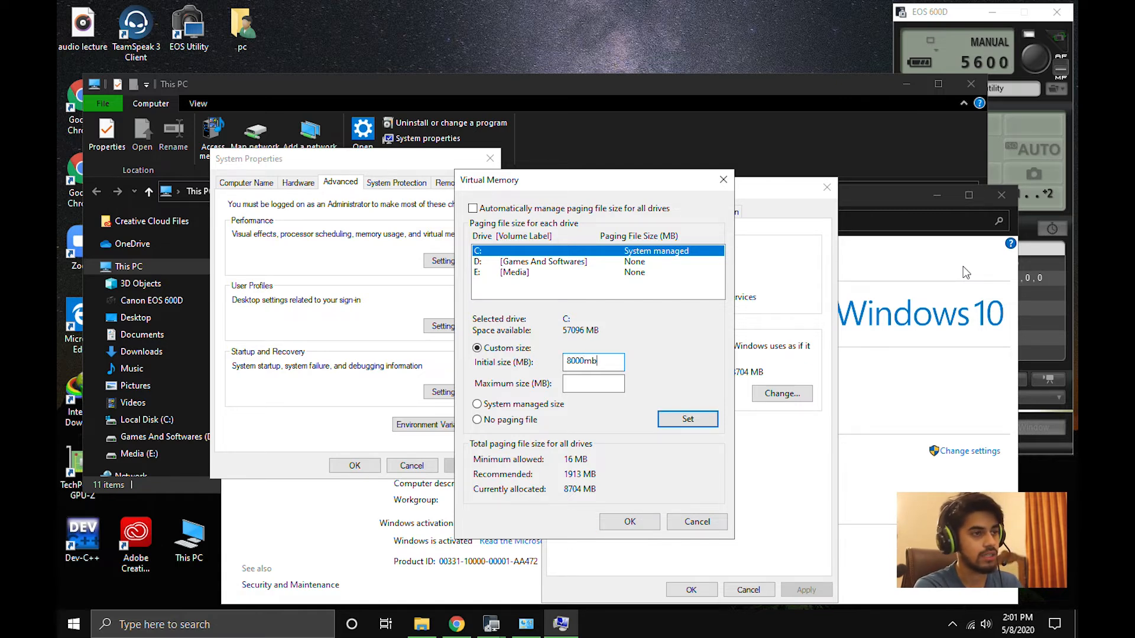
pyautogui.press('BackSpace')
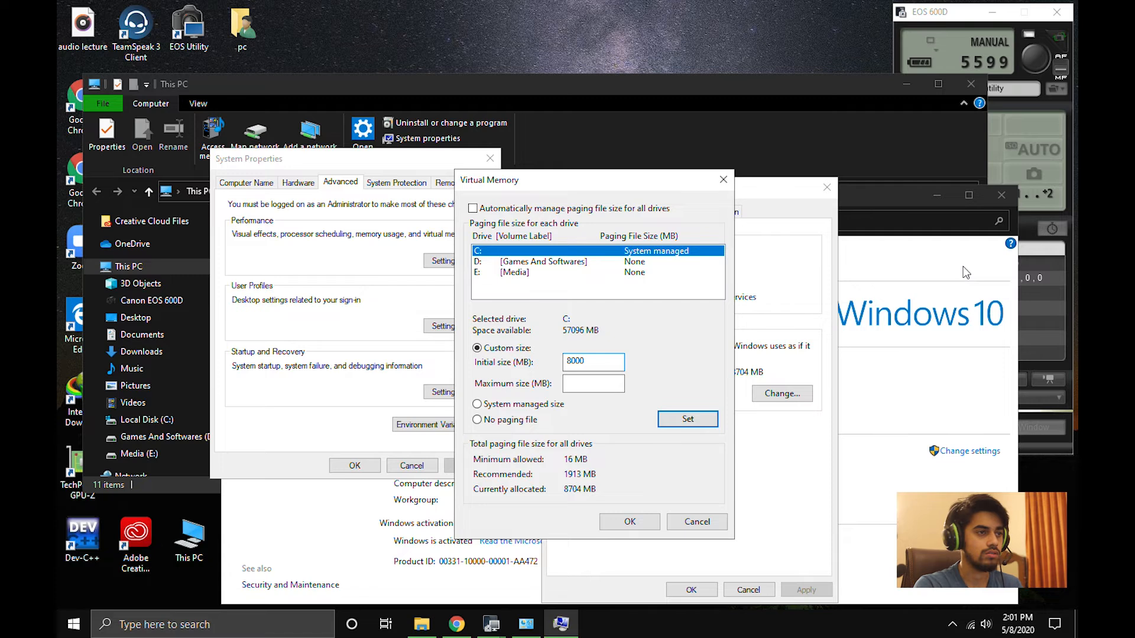
pyautogui.click(600, 381)
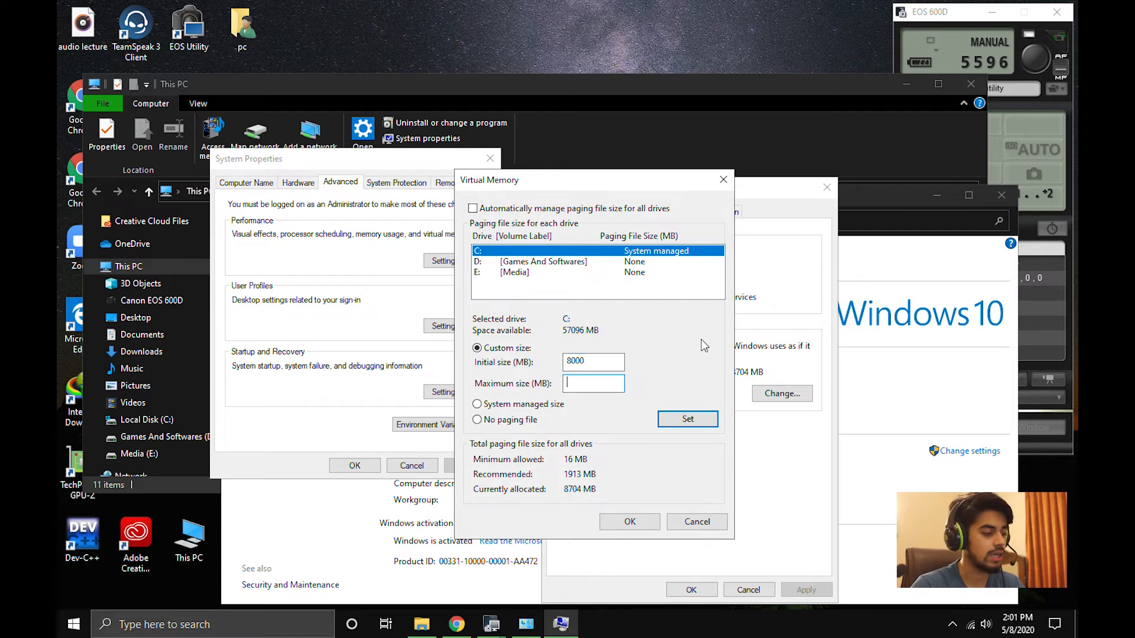
pyautogui.write('16000')
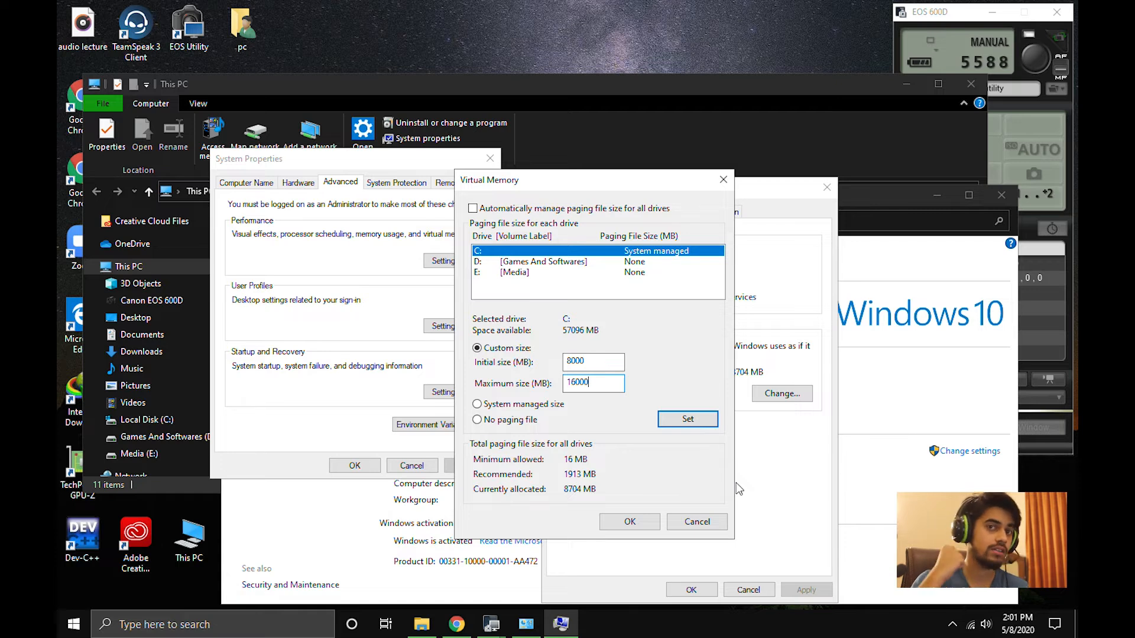
pyautogui.click(709, 520)
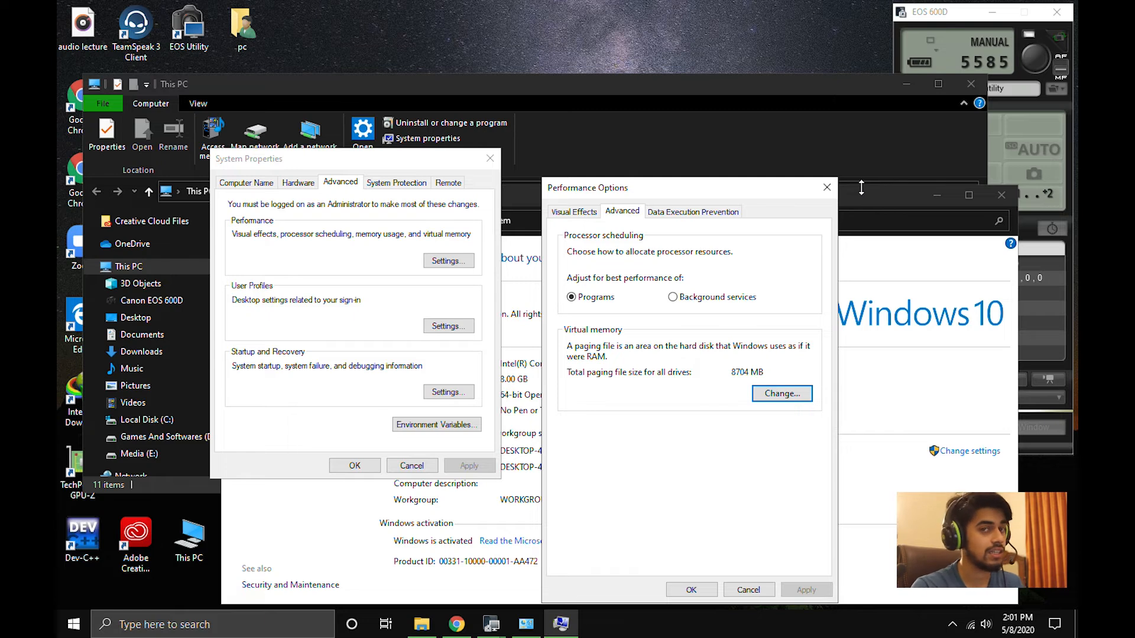
# - Close Performance Options, System Properties, and the System and This PC windows
pyautogui.click(826, 189)
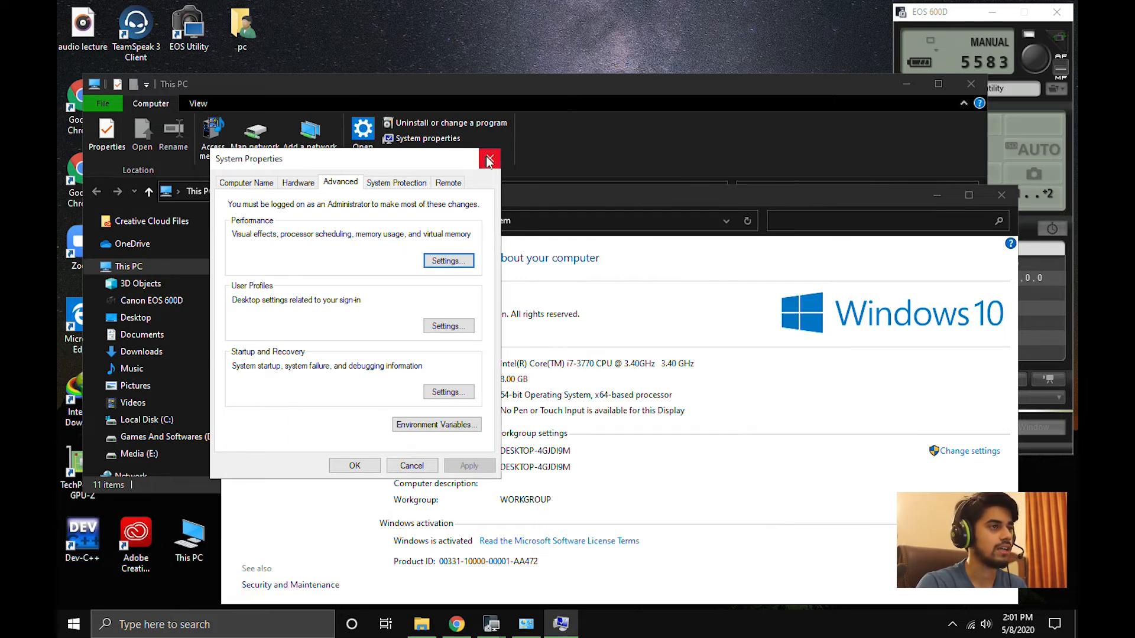
pyautogui.click(490, 159)
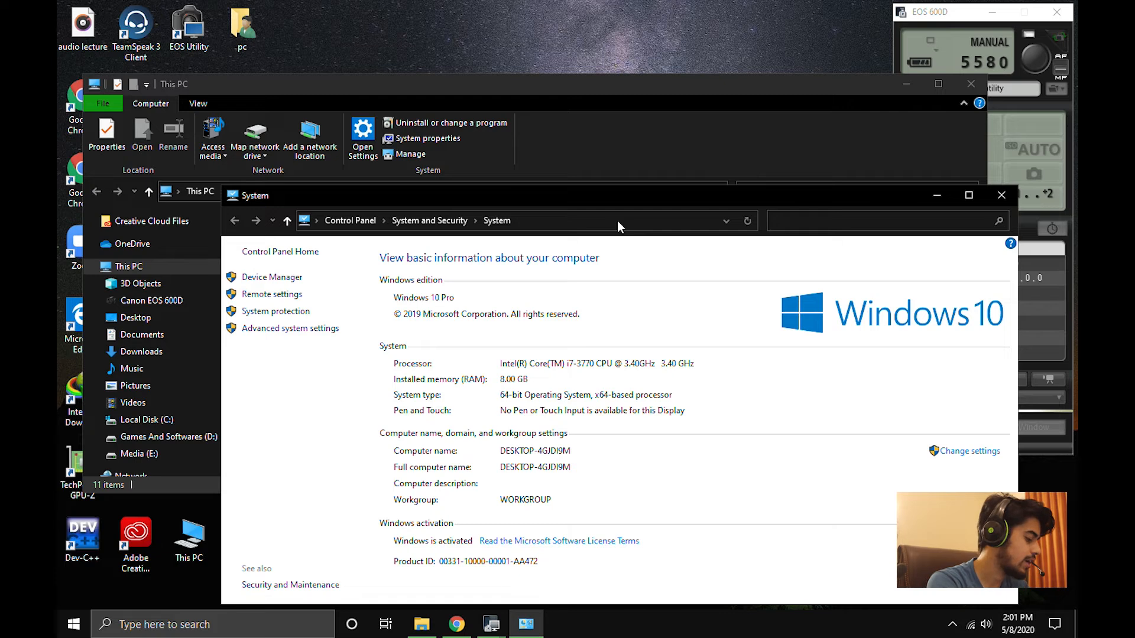
pyautogui.click(1002, 195)
pyautogui.click(971, 83)
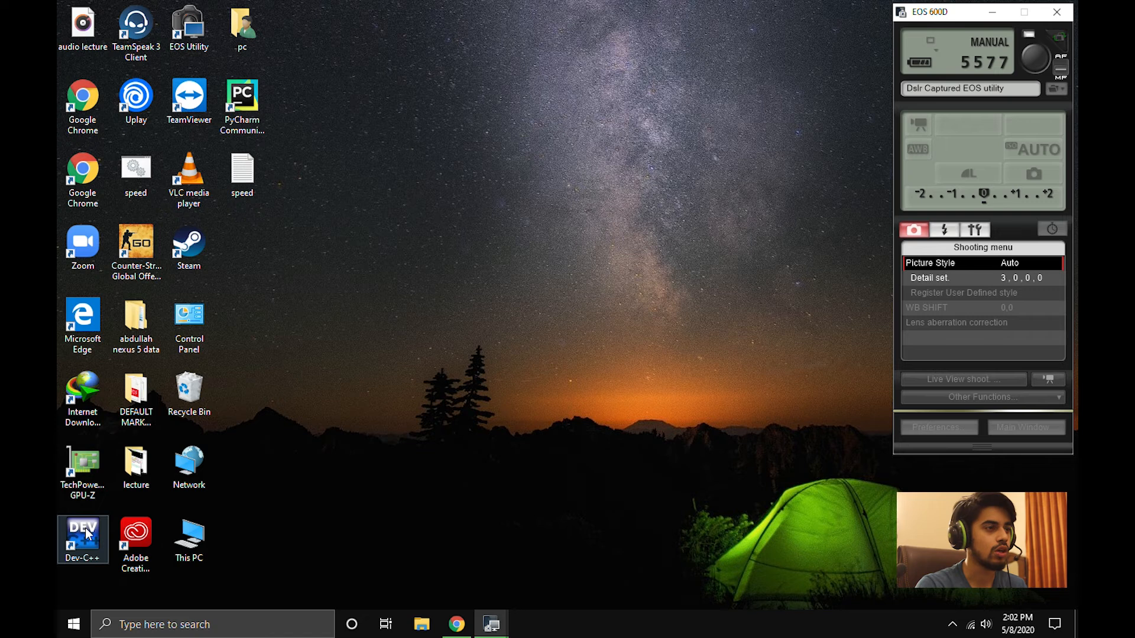
# - Open Notifications & actions in the Windows system settings and enable "Get tips, tricks, and suggestions as you use Windows"
pyautogui.press('super')
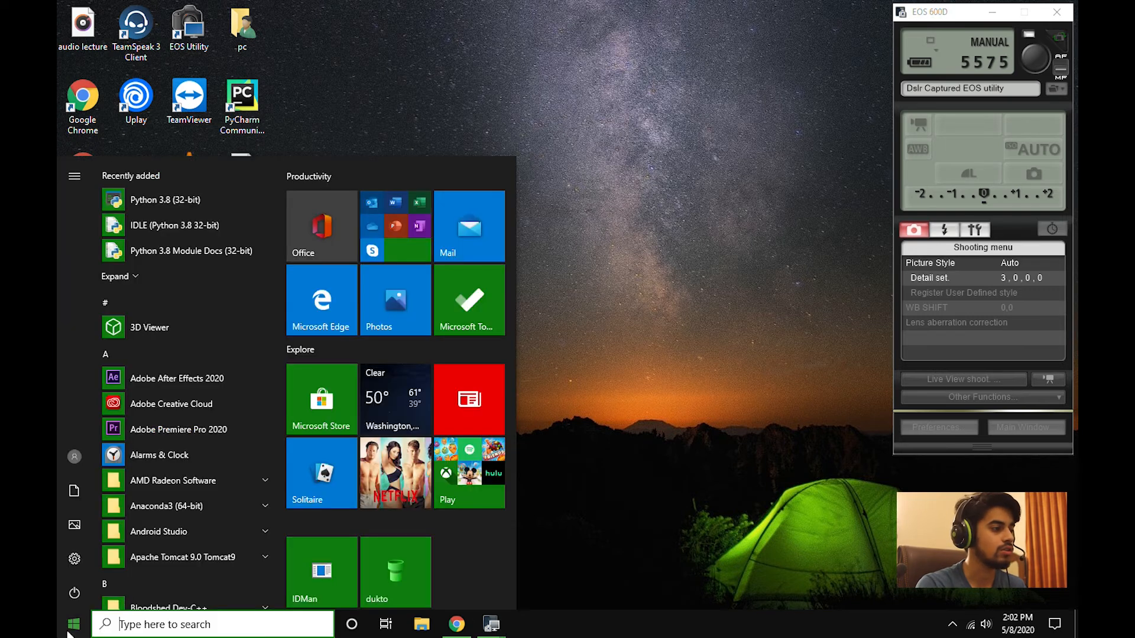
pyautogui.click(83, 563)
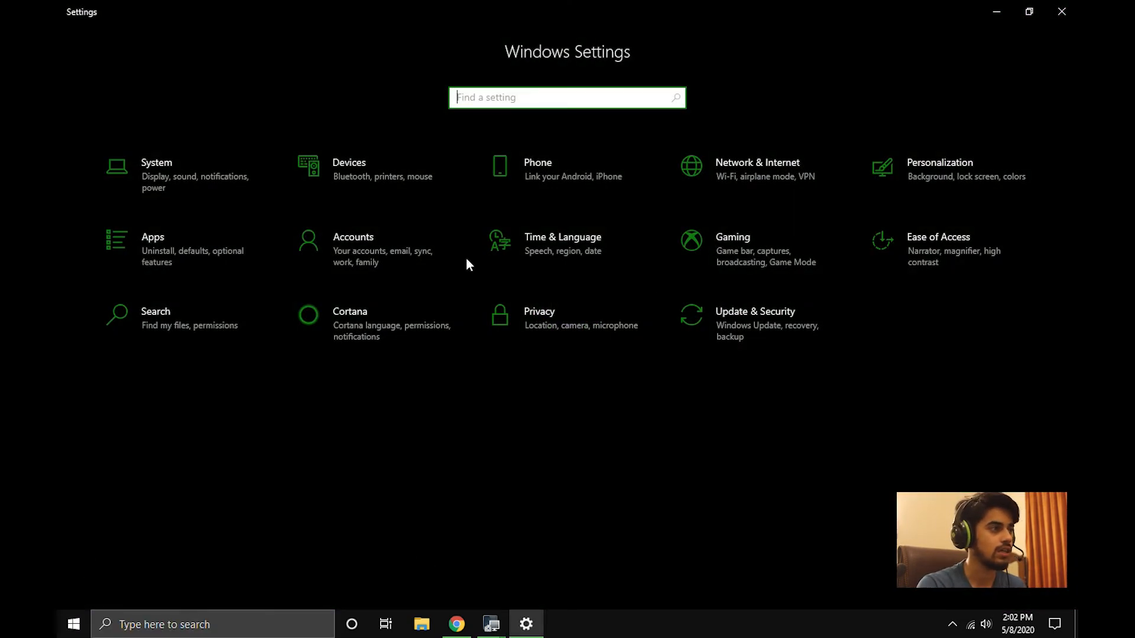
pyautogui.click(195, 184)
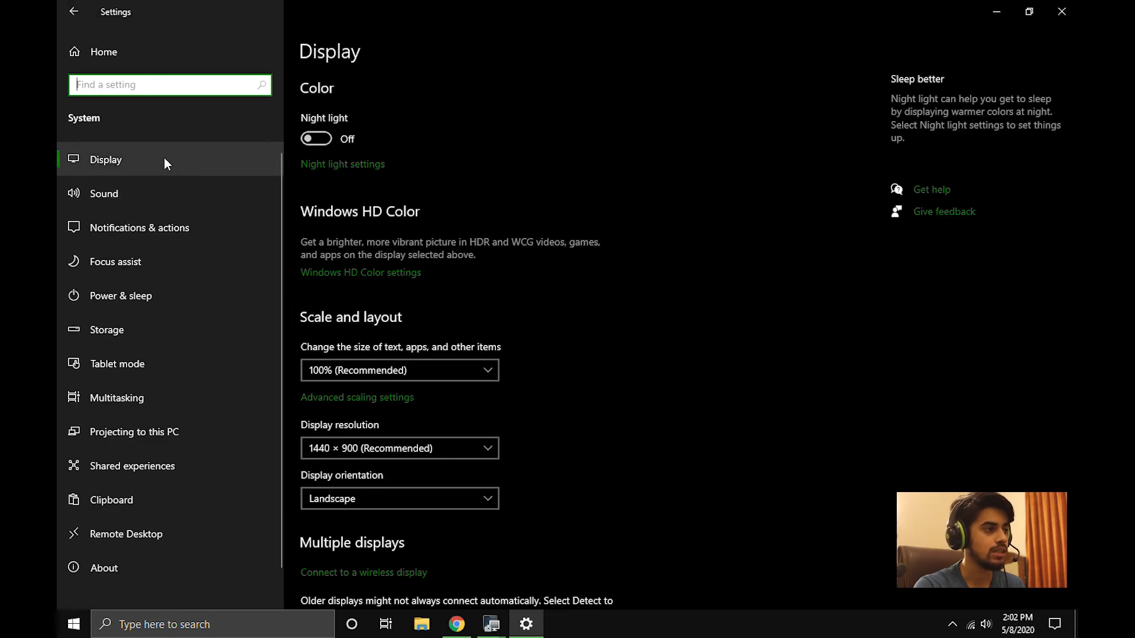
pyautogui.click(121, 229)
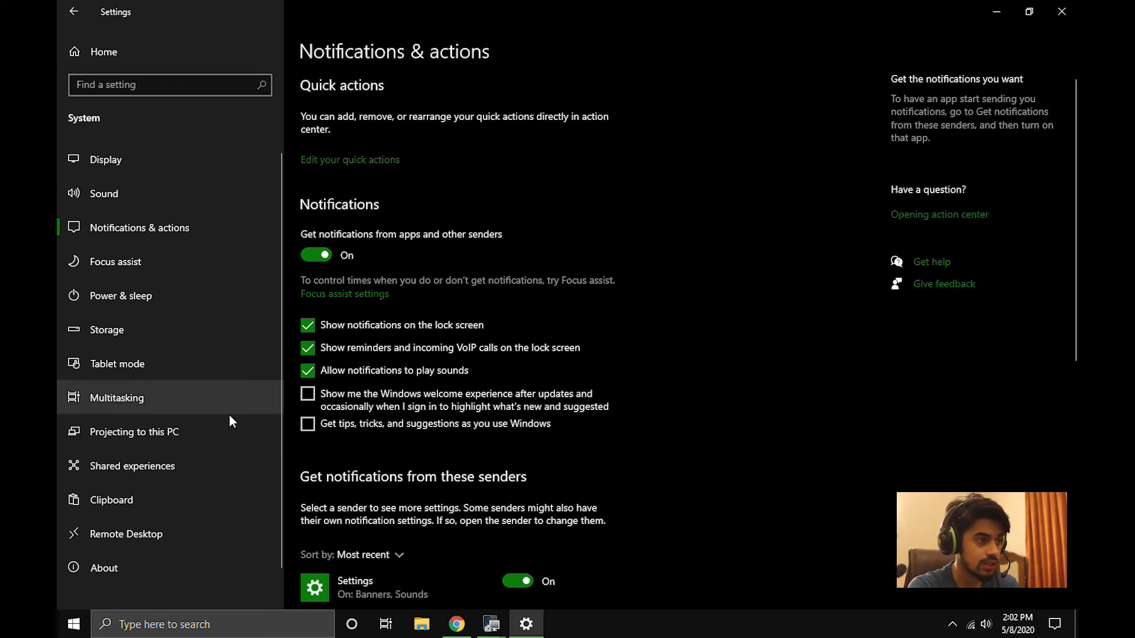
pyautogui.click(307, 428)
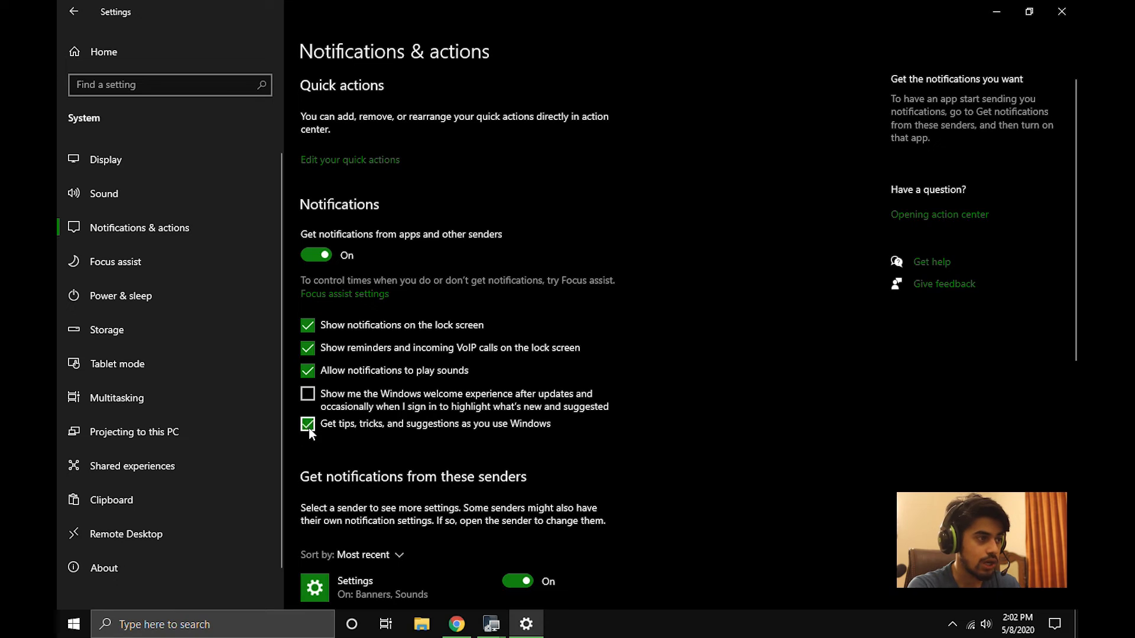
# - Turn off "Get tips, tricks, and suggestions as you use Windows" and close the Settings window
pyautogui.click(308, 427)
pyautogui.scroll(-5, 345, 426)
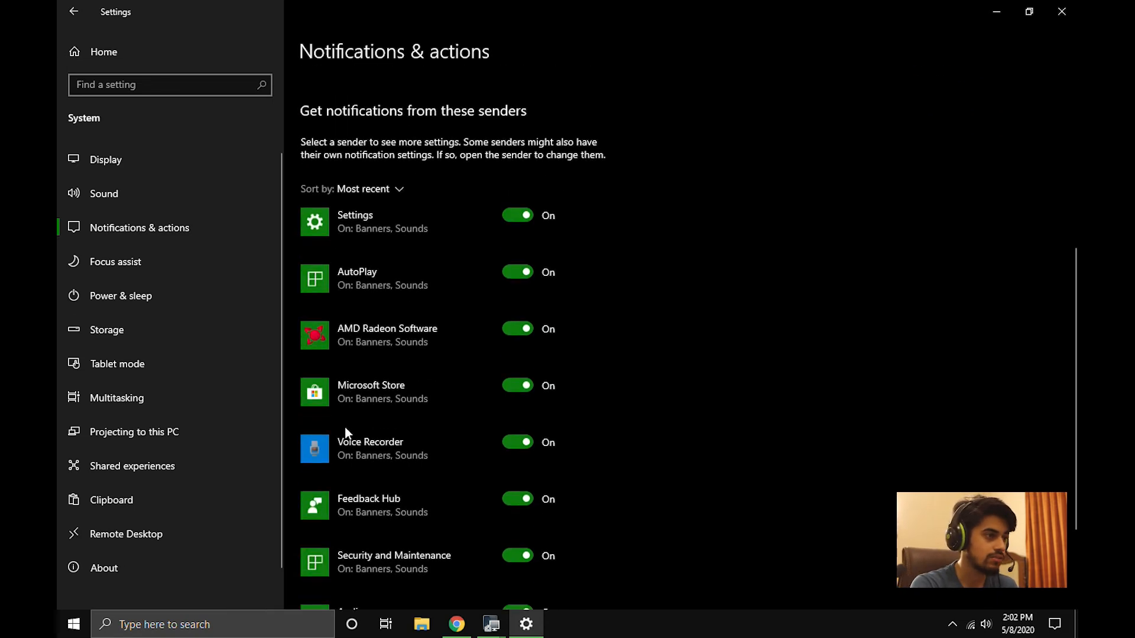
pyautogui.scroll(3, 345, 427)
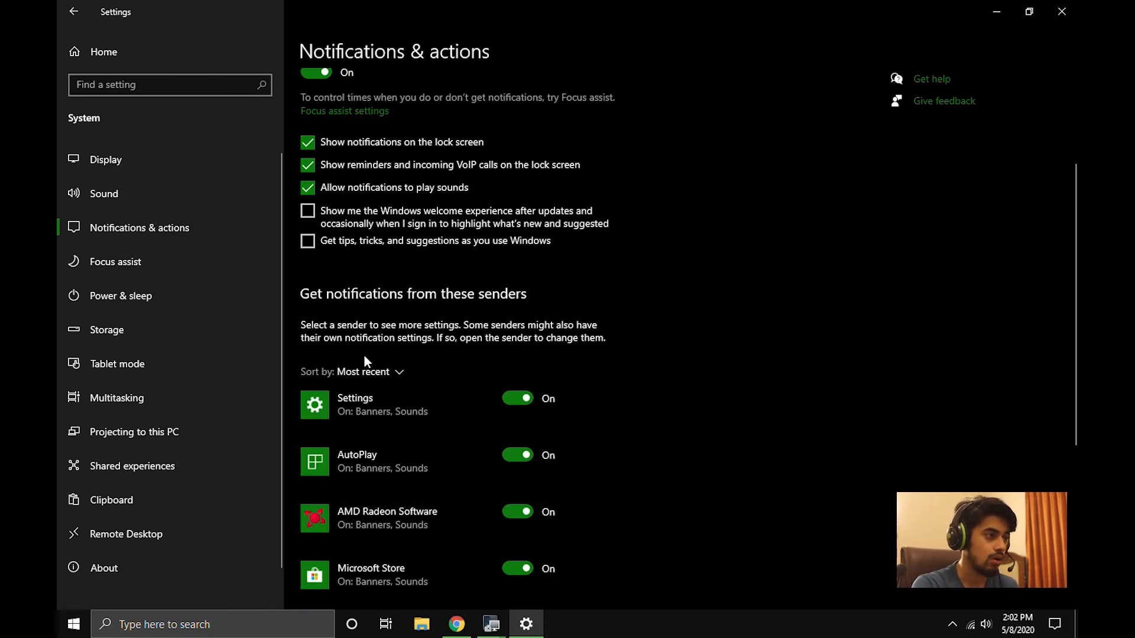
pyautogui.scroll(-5, 365, 360)
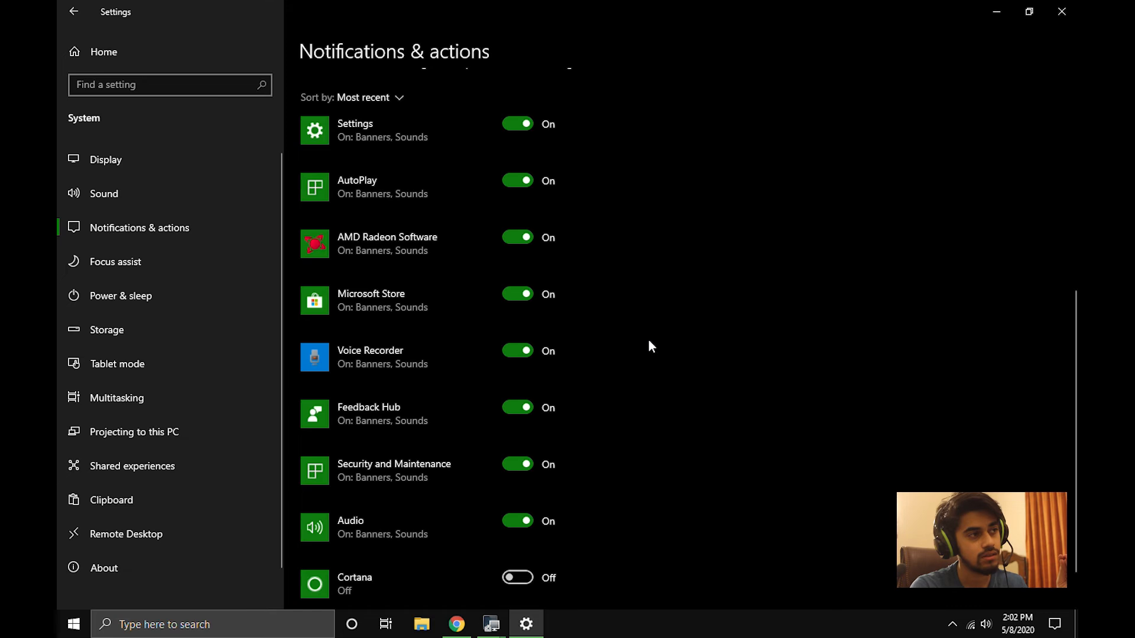
pyautogui.scroll(2, 648, 341)
pyautogui.scroll(-2, 648, 345)
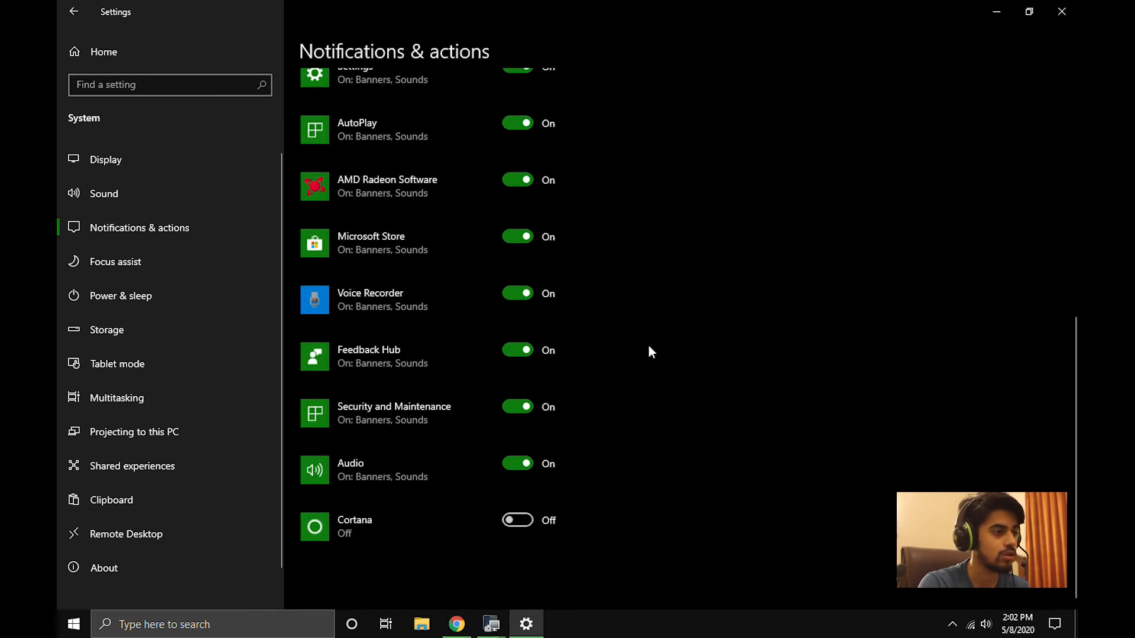
pyautogui.scroll(4, 649, 346)
pyautogui.scroll(4, 648, 350)
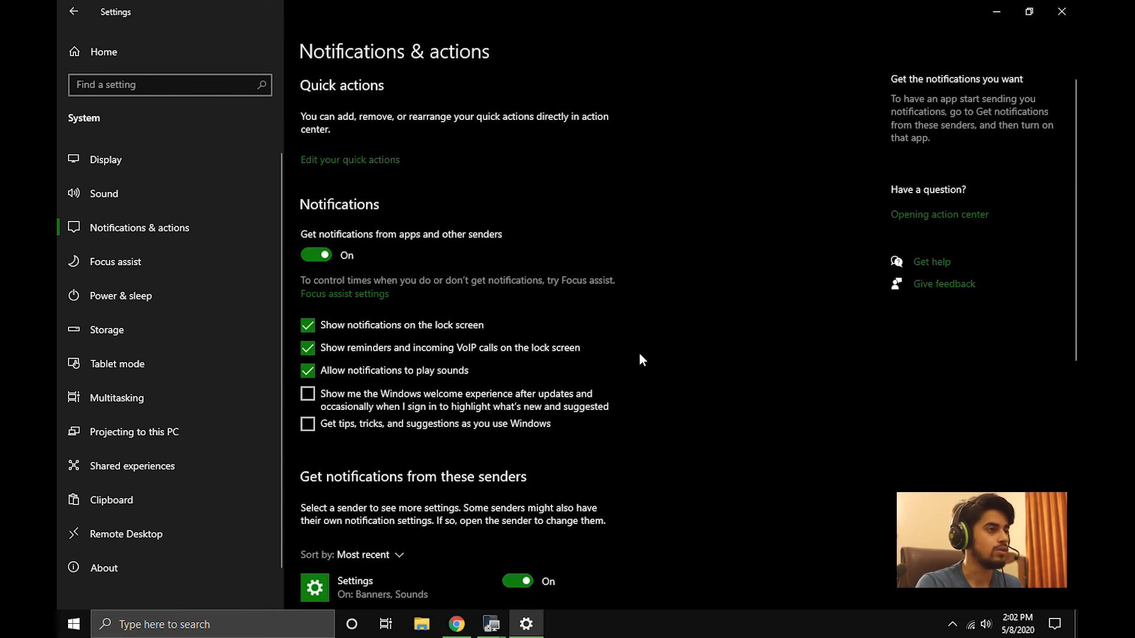
pyautogui.click(1061, 11)
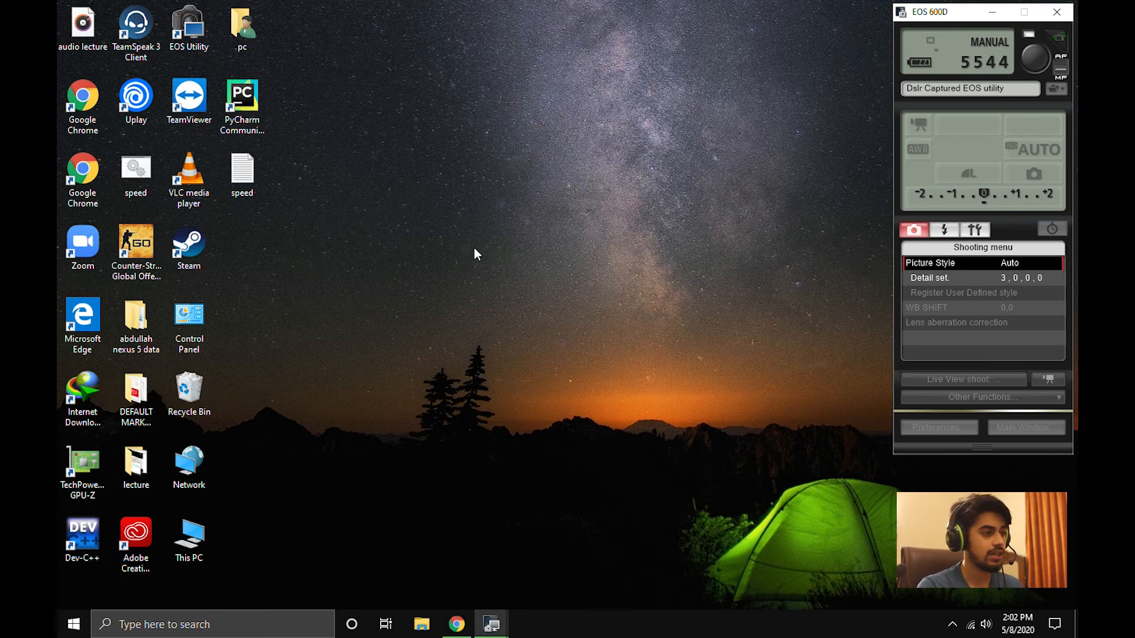
# - Consult the steps for disabling dynamic color adaptation in the hongkiat.com article in Chrome, and minimize the browser
pyautogui.rightClick(465, 216)
pyautogui.click(418, 245)
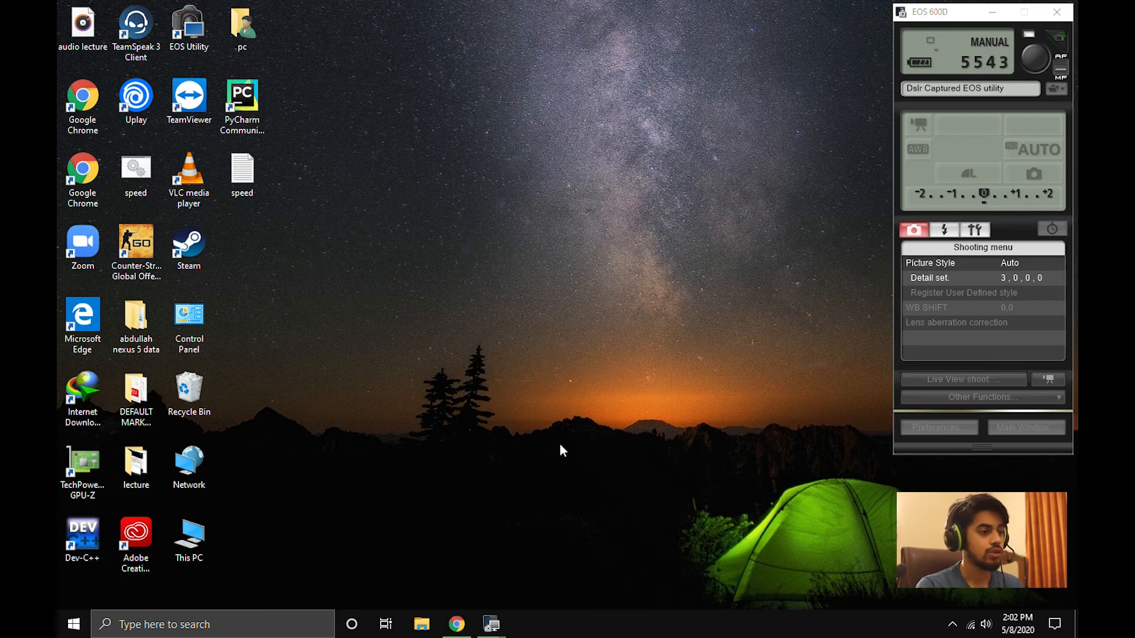
pyautogui.click(466, 632)
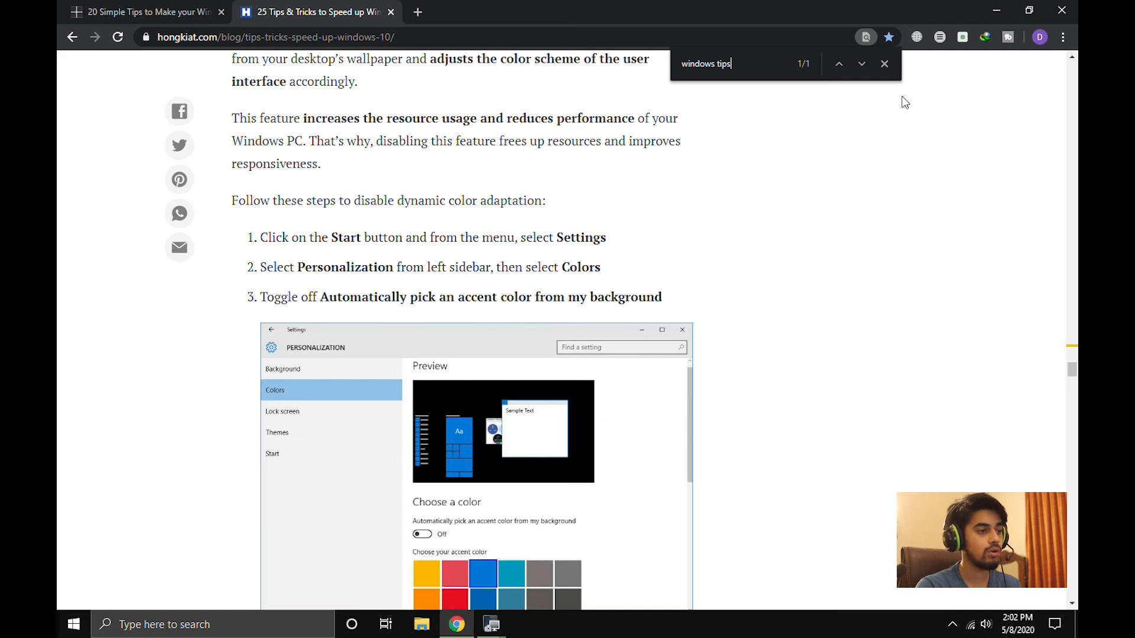
pyautogui.click(1005, 9)
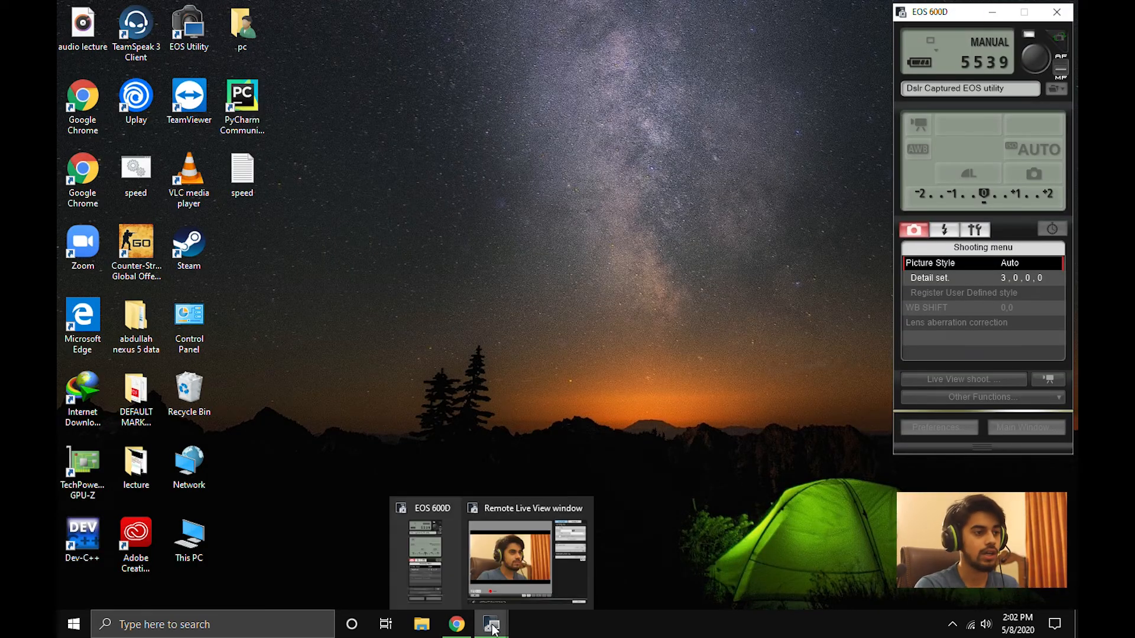
pyautogui.click(464, 632)
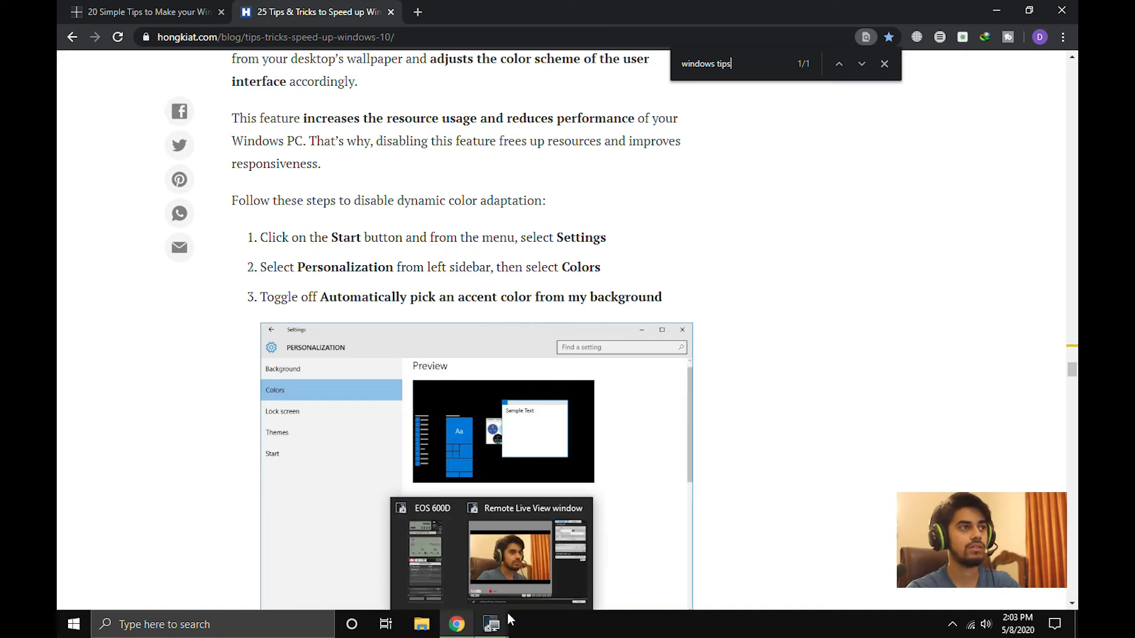
pyautogui.click(996, 10)
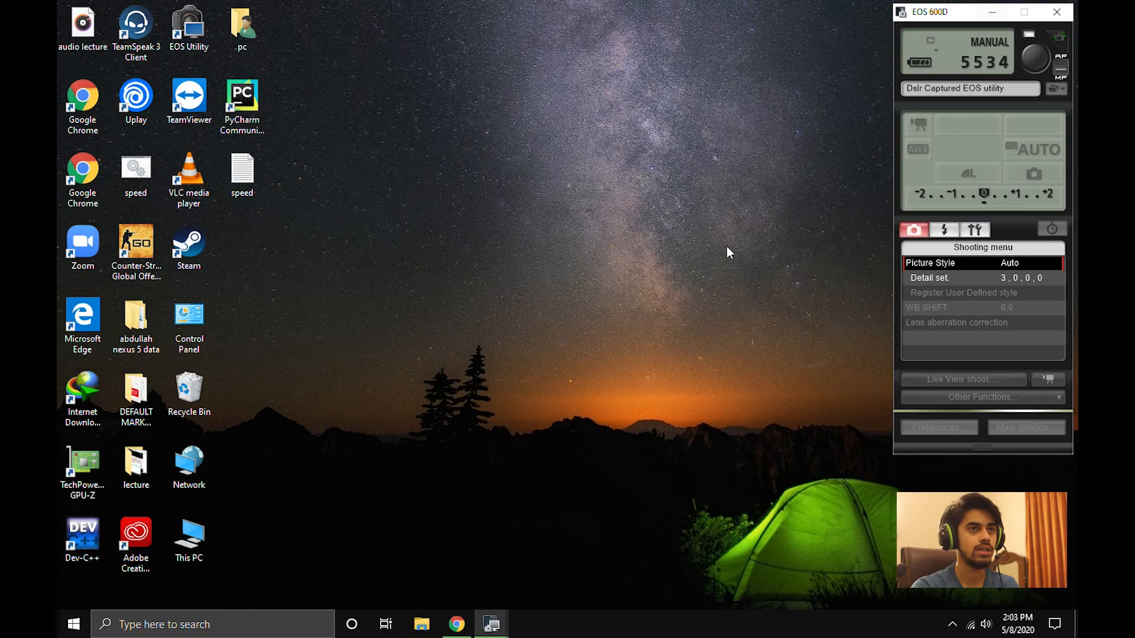
# - Open the Colors page of the Windows personalization settings from the desktop
pyautogui.rightClick(481, 133)
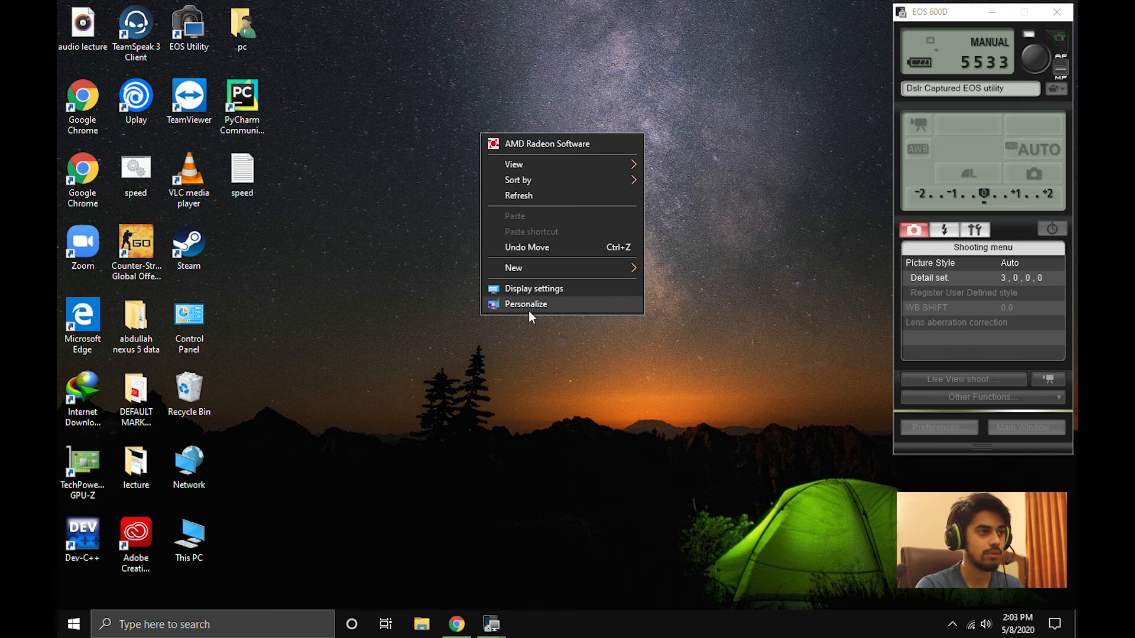
pyautogui.rightClick(419, 307)
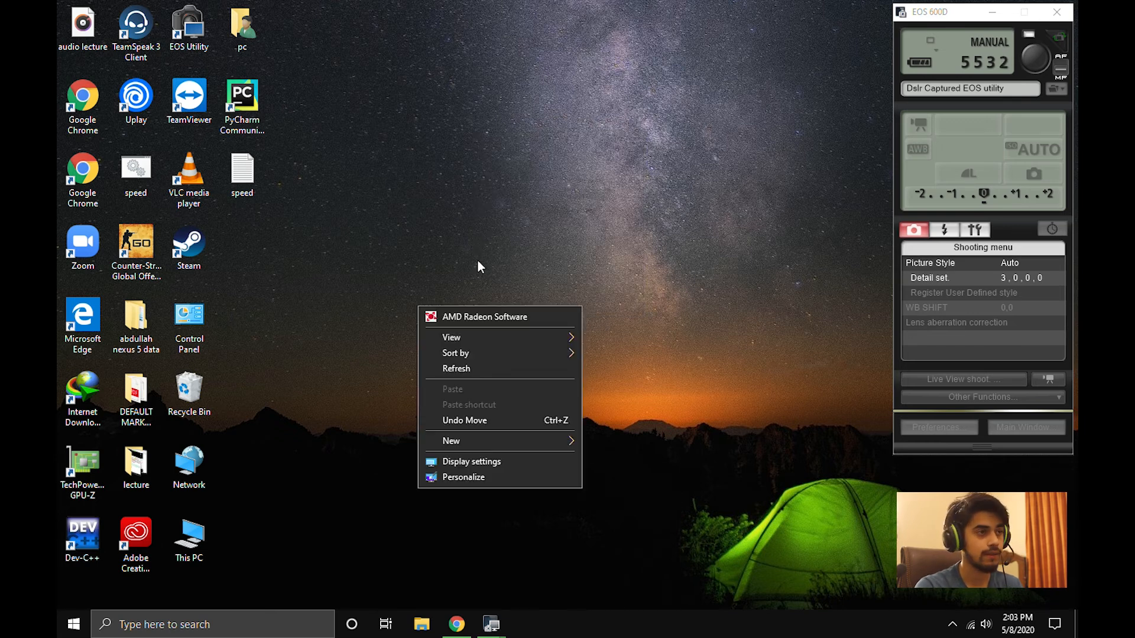
pyautogui.rightClick(507, 180)
pyautogui.click(571, 353)
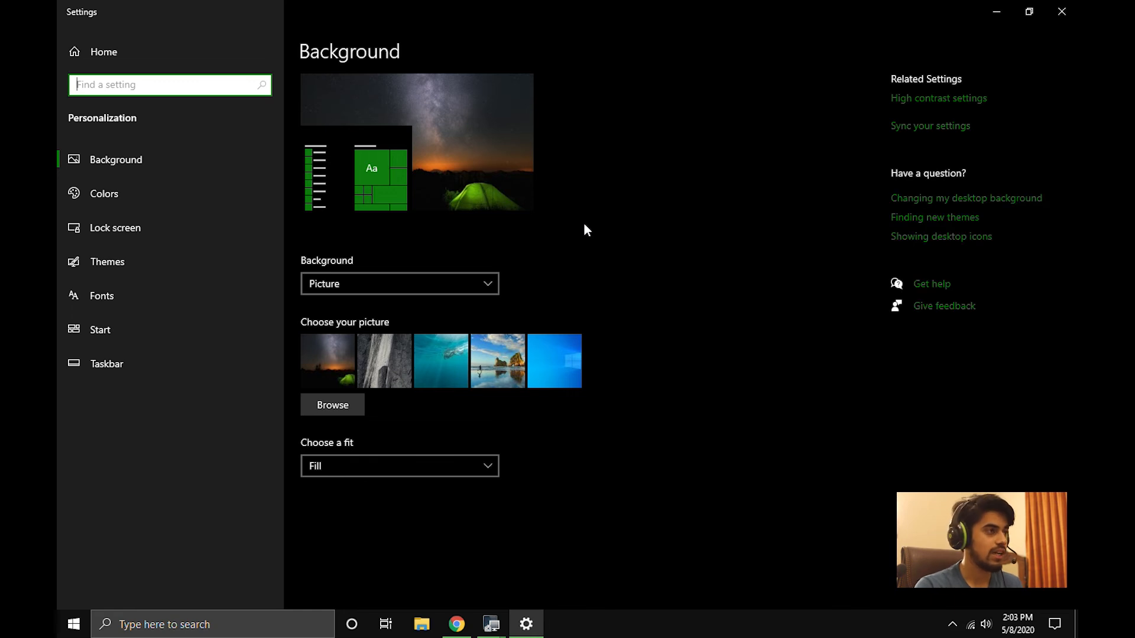
pyautogui.click(148, 197)
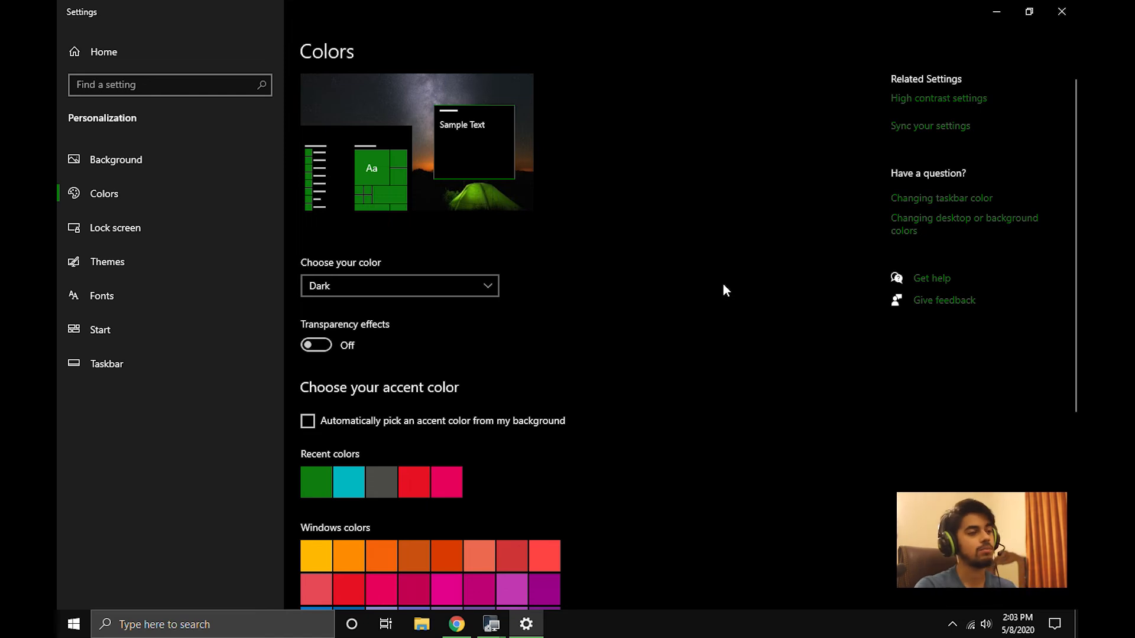
# - Review the transparency effects, automatic accent color and accent surface options on the Colors page, and close Settings
pyautogui.scroll(-2, 723, 288)
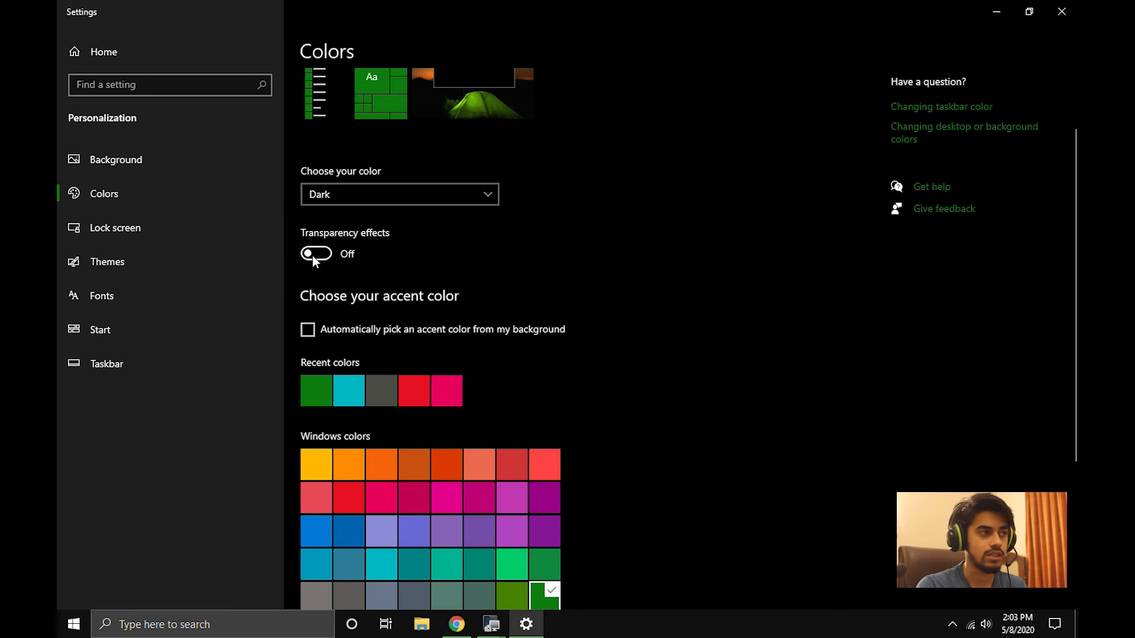
pyautogui.scroll(-4, 318, 258)
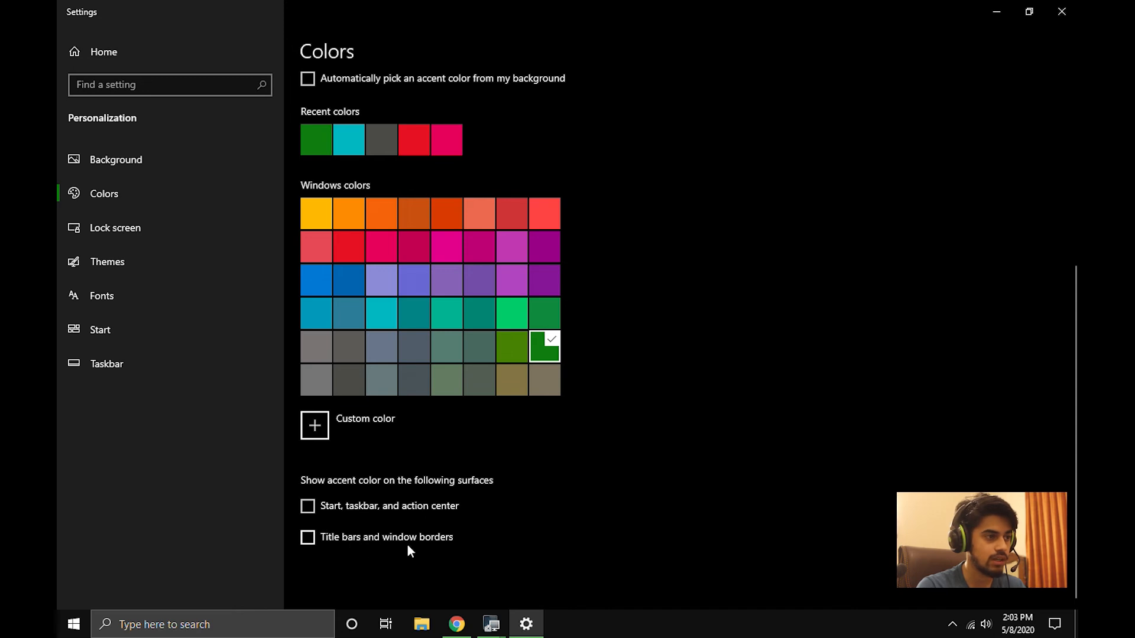
pyautogui.scroll(4, 455, 544)
pyautogui.scroll(-3, 455, 544)
pyautogui.scroll(4, 455, 541)
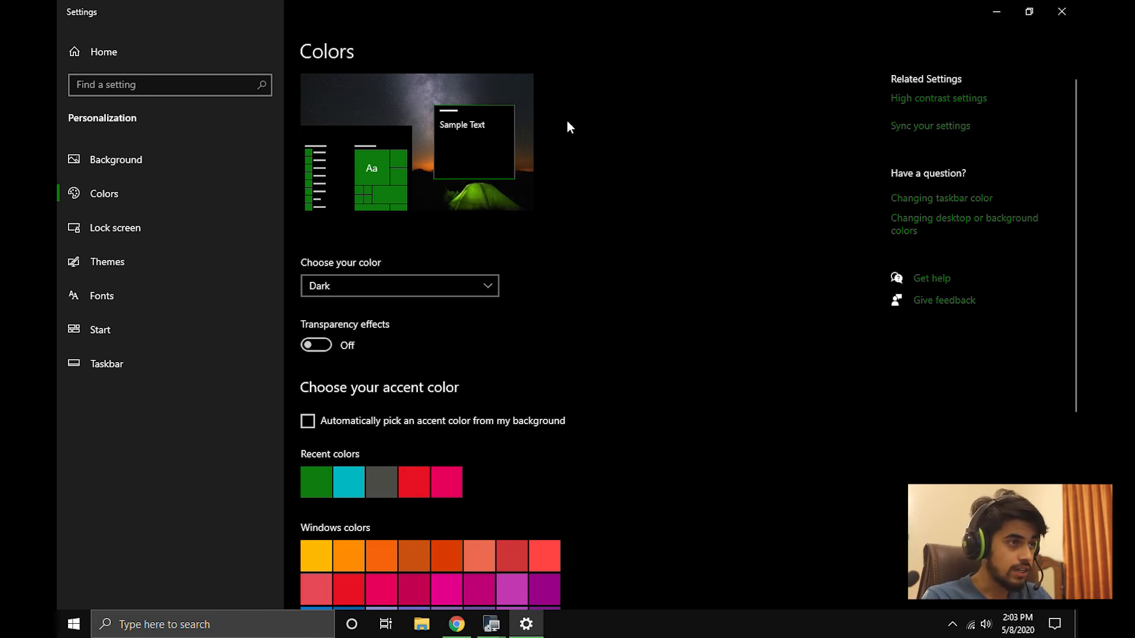
pyautogui.click(1062, 11)
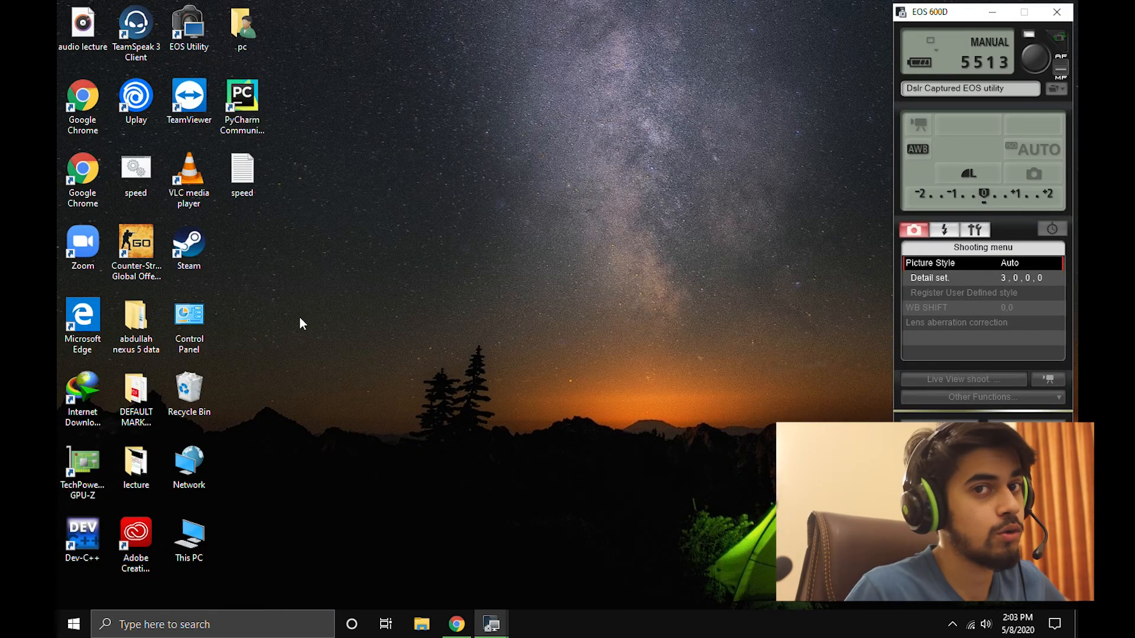
# - Search Windows for "user" and open Change User Account Control settings
pyautogui.press('super')
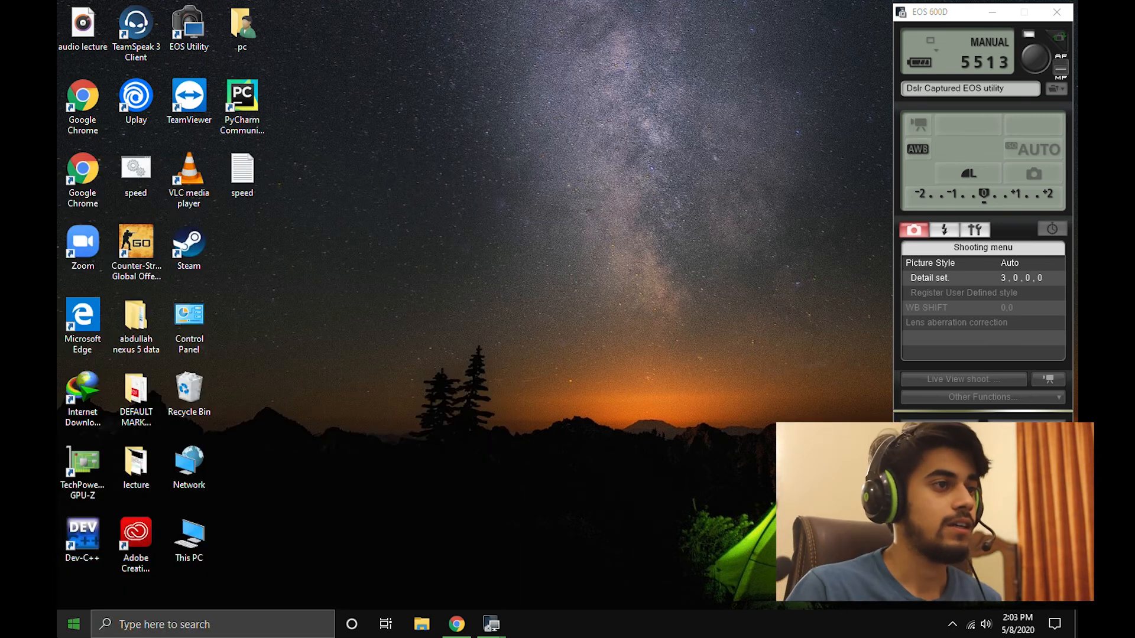
pyautogui.click(75, 630)
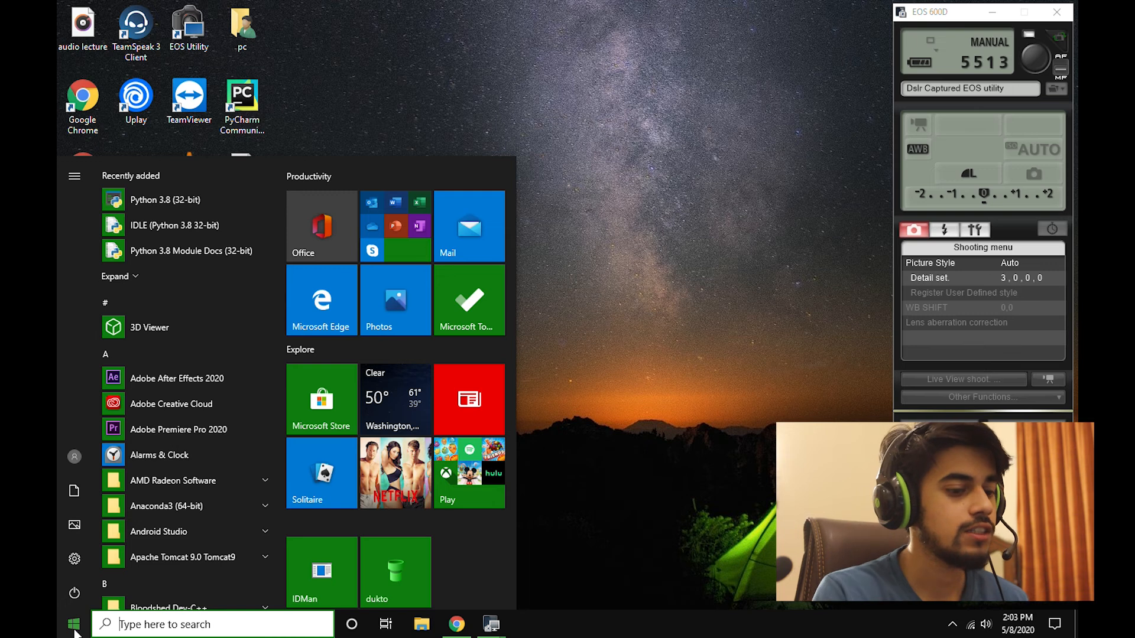
pyautogui.write('user')
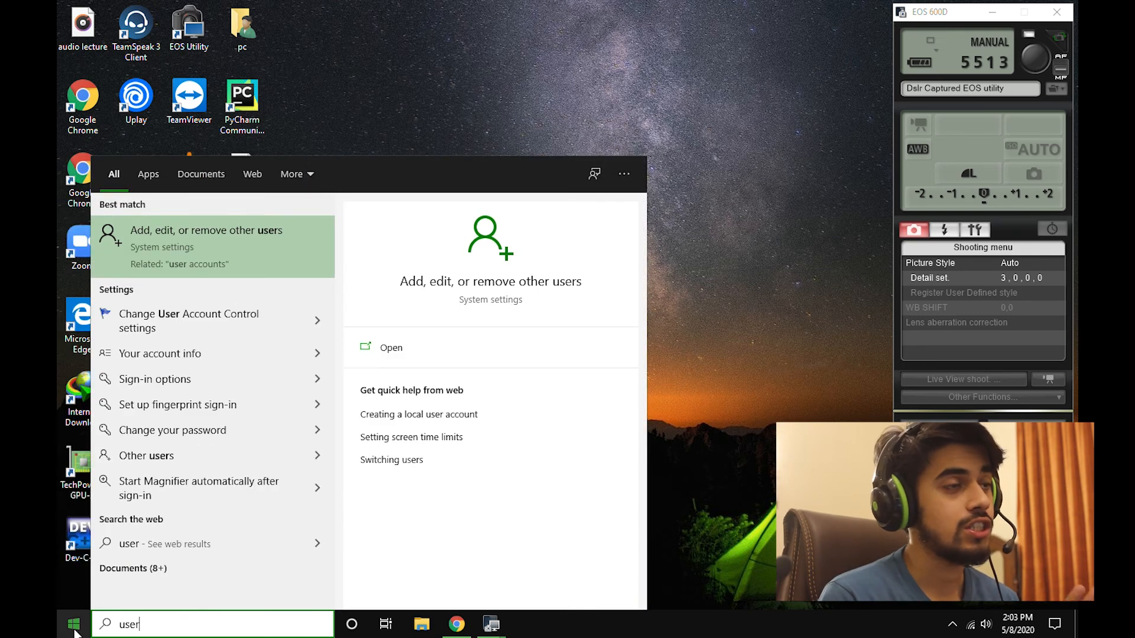
pyautogui.click(189, 329)
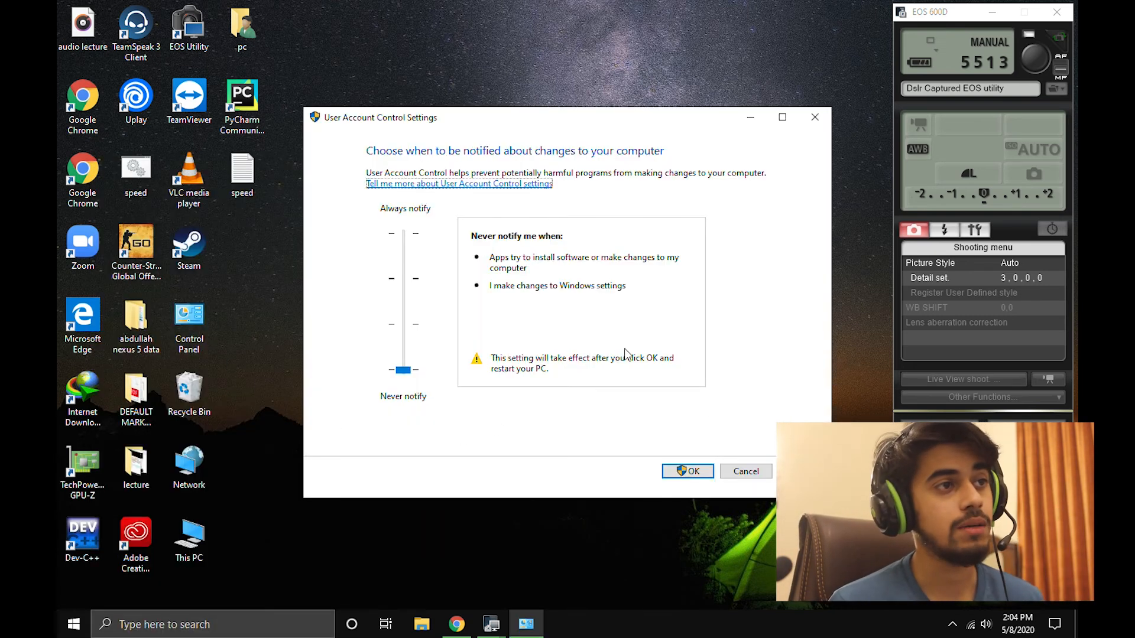
# - Try the User Account Control level at Always notify, set it to Never notify, and apply the setting
pyautogui.moveTo(404, 370); pyautogui.dragTo(423, 216)
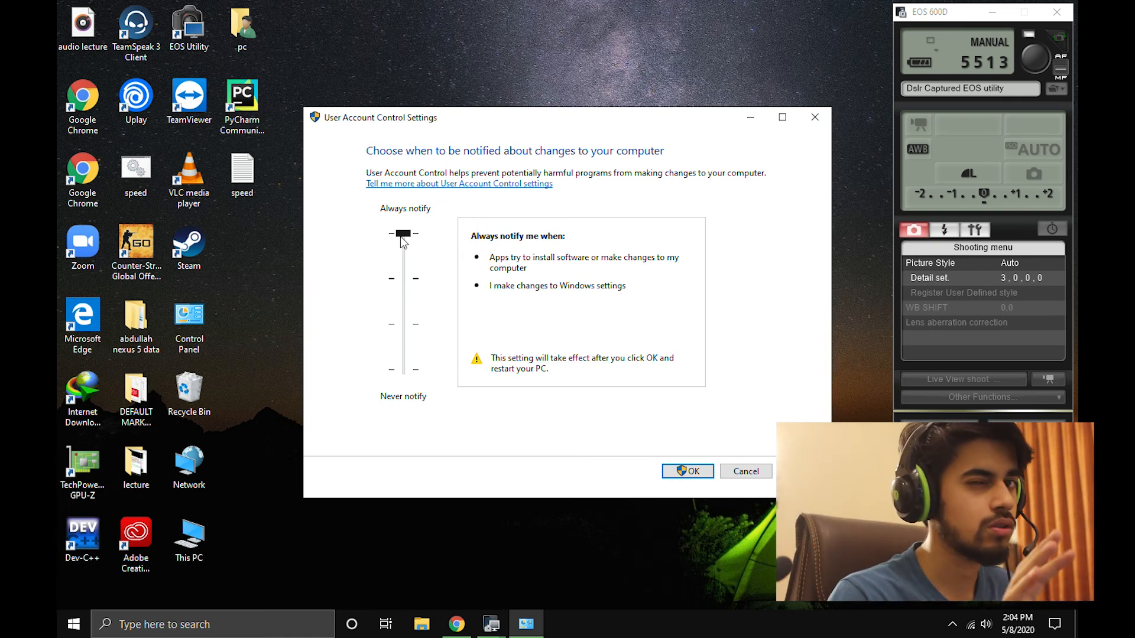
pyautogui.moveTo(402, 243); pyautogui.dragTo(408, 383)
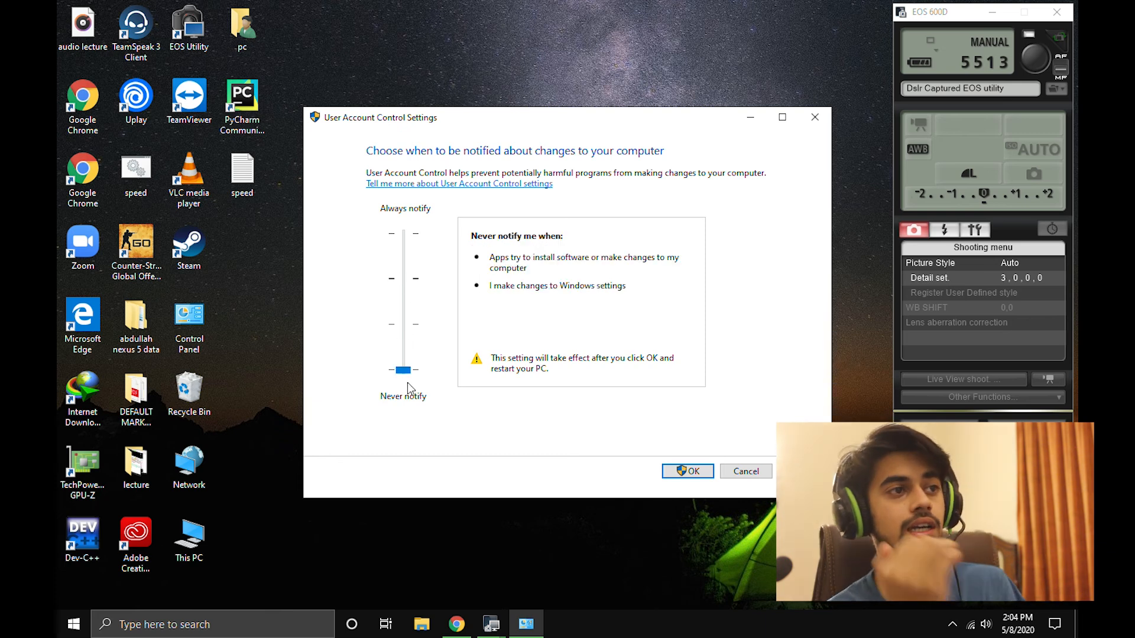
pyautogui.click(684, 472)
pyautogui.click(686, 469)
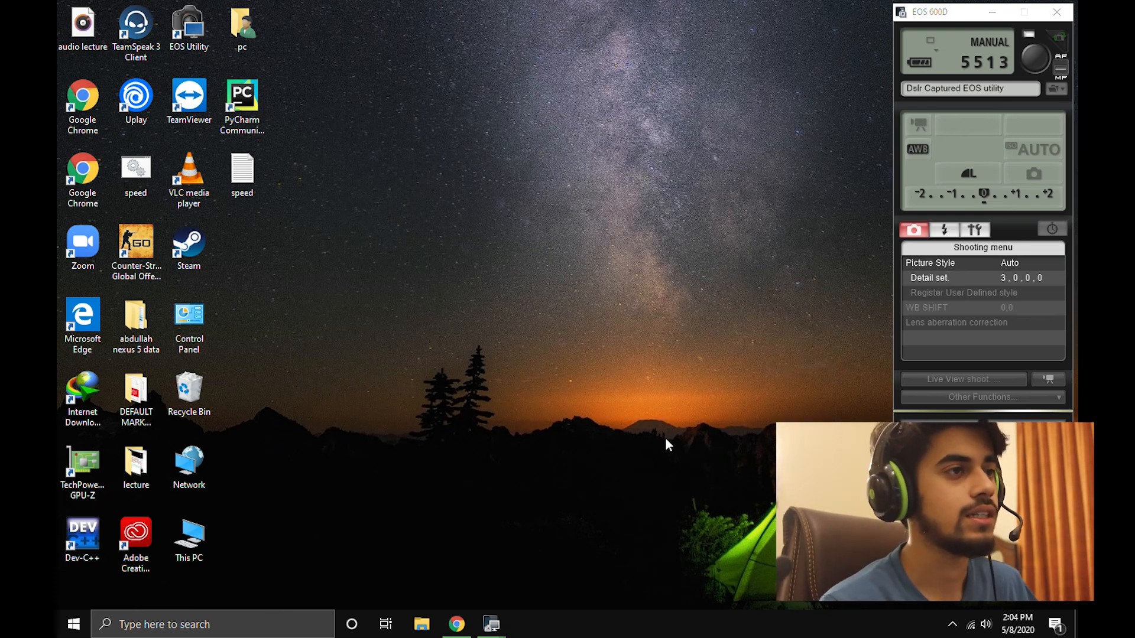